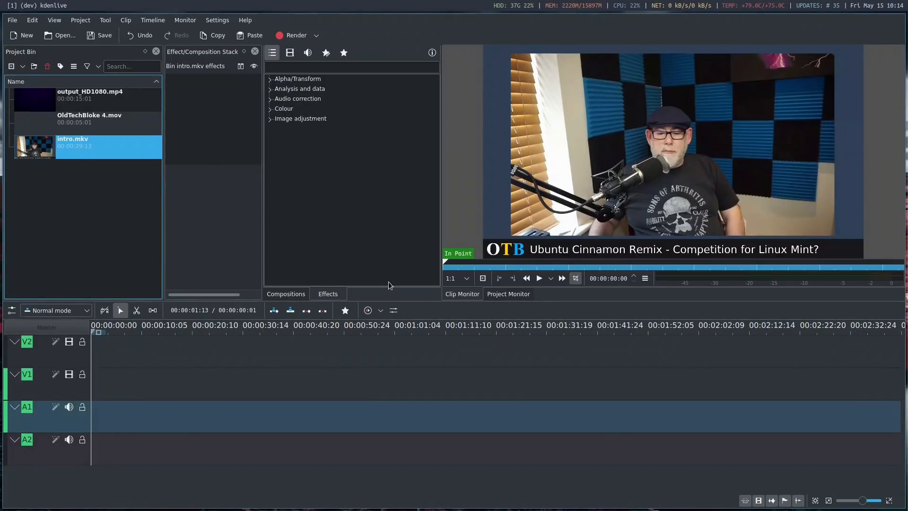
Add intro.mkv to the start of video track V1 and split it at 00:00:14:15
left_click_drag(35, 142, 85, 387)
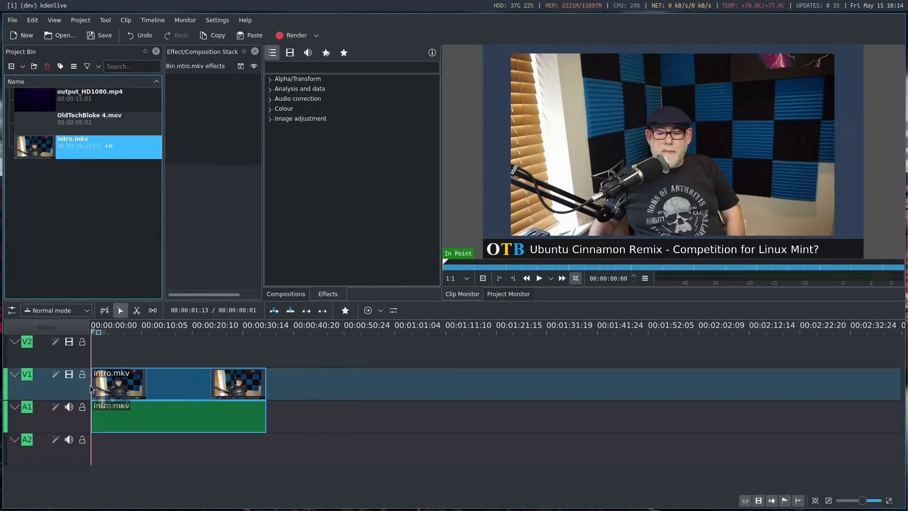
left_click(177, 331)
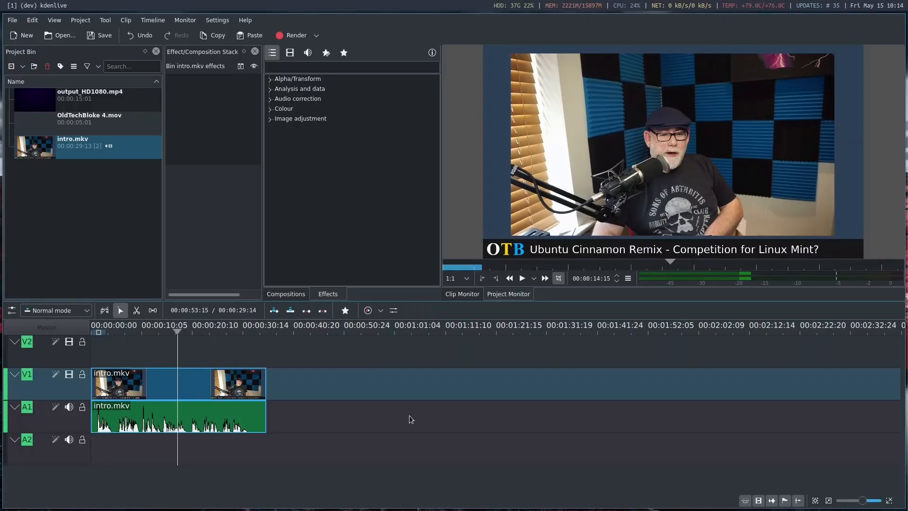
key("shift+r")
Insert output_HD1080.mp4 between the two parts of intro.mkv on V1 and close the gaps so all three clips adjoin
left_click_drag(233, 392, 436, 392)
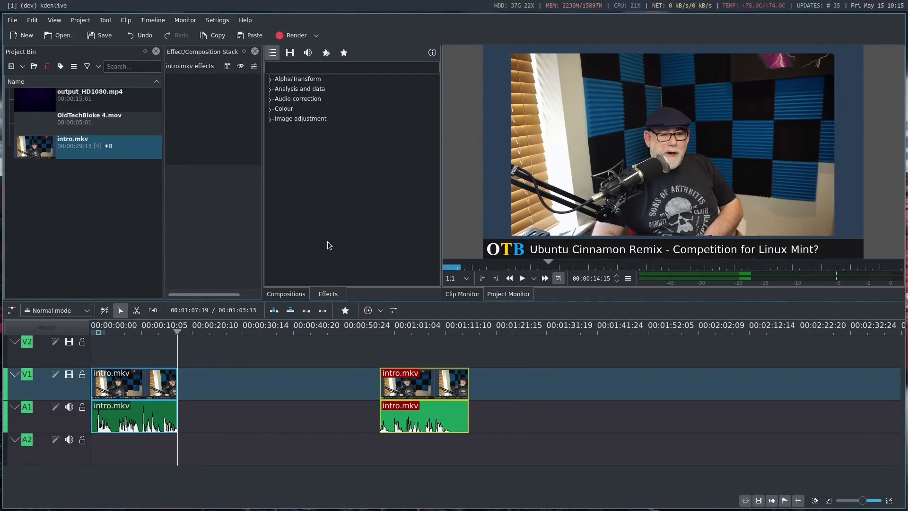
left_click_drag(41, 101, 223, 391)
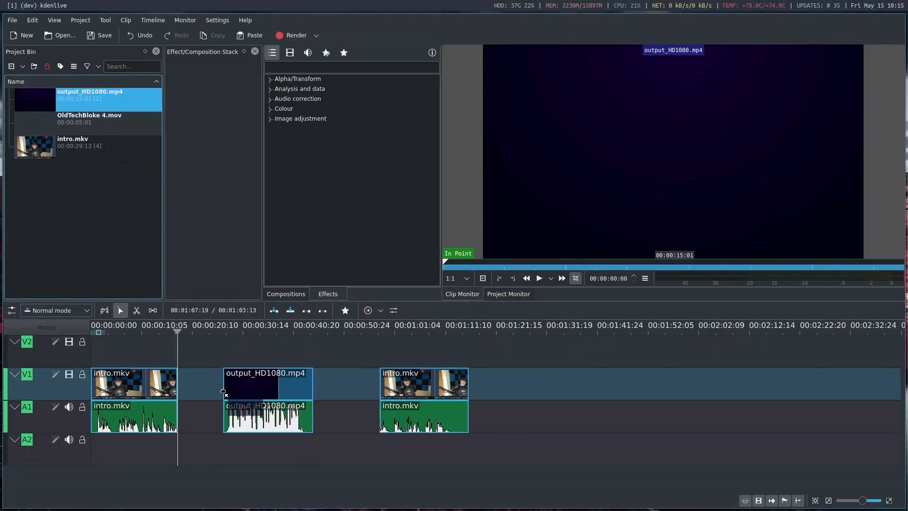
left_click_drag(174, 330, 243, 336)
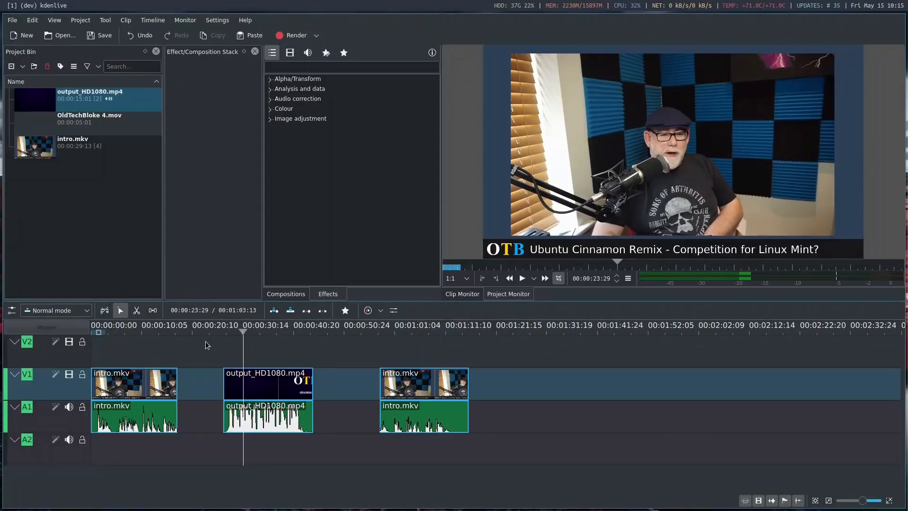
left_click(195, 343)
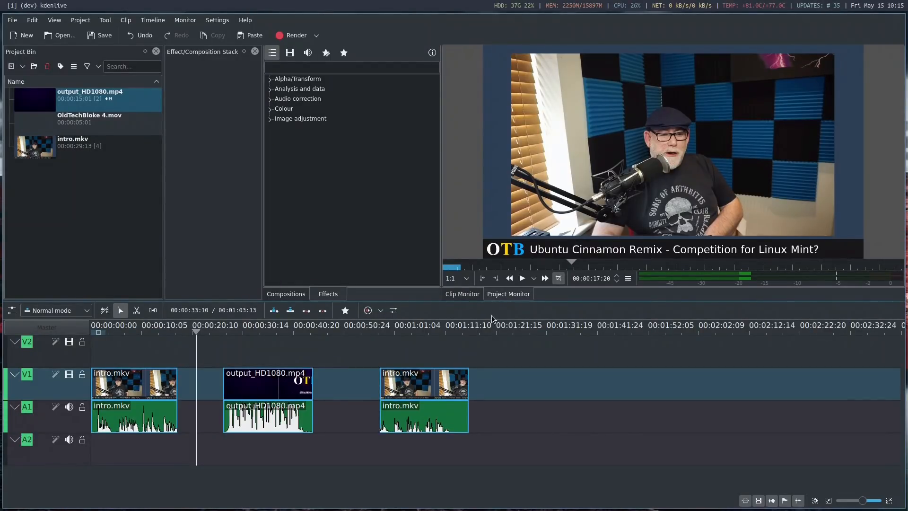
left_click(525, 330)
left_click_drag(270, 381, 223, 378)
left_click_drag(417, 380, 299, 383)
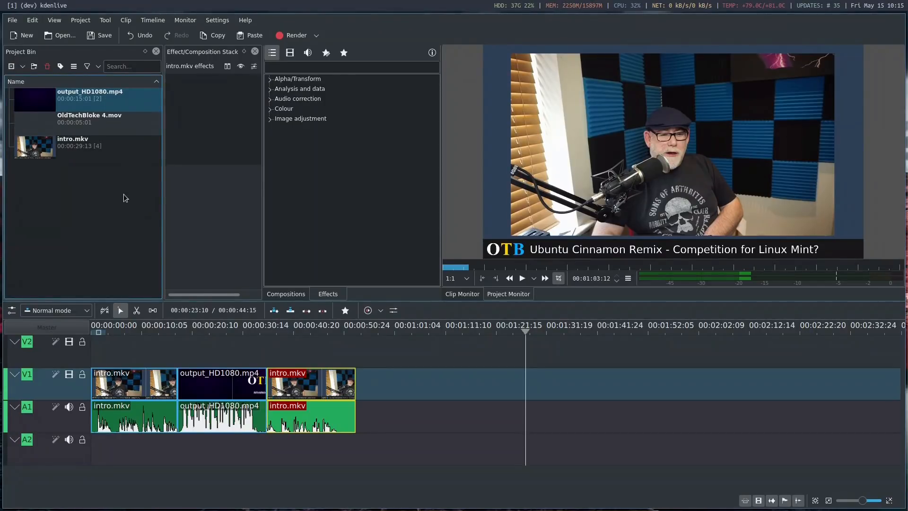
Place OldTechBloke 4.mov on track V2 above the beginning of the first intro.mkv clip
left_click(43, 123)
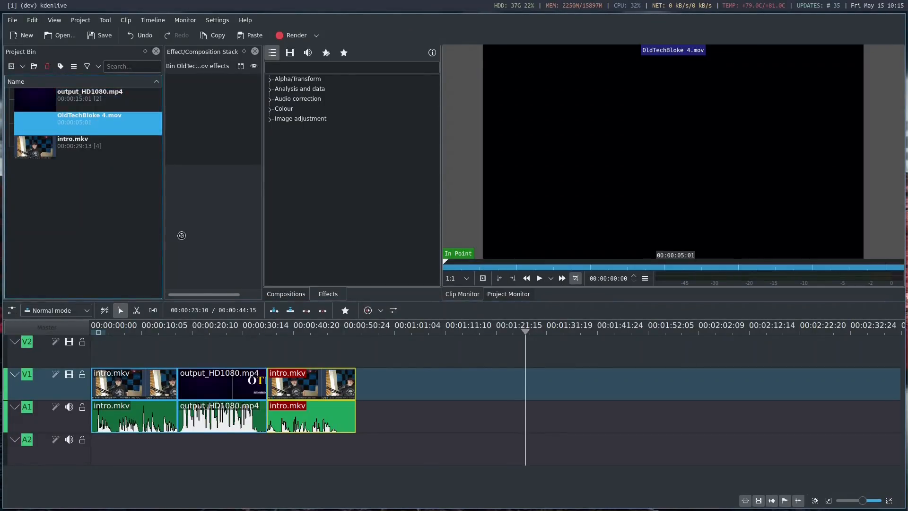
left_click_drag(170, 356, 113, 352)
left_click(118, 326)
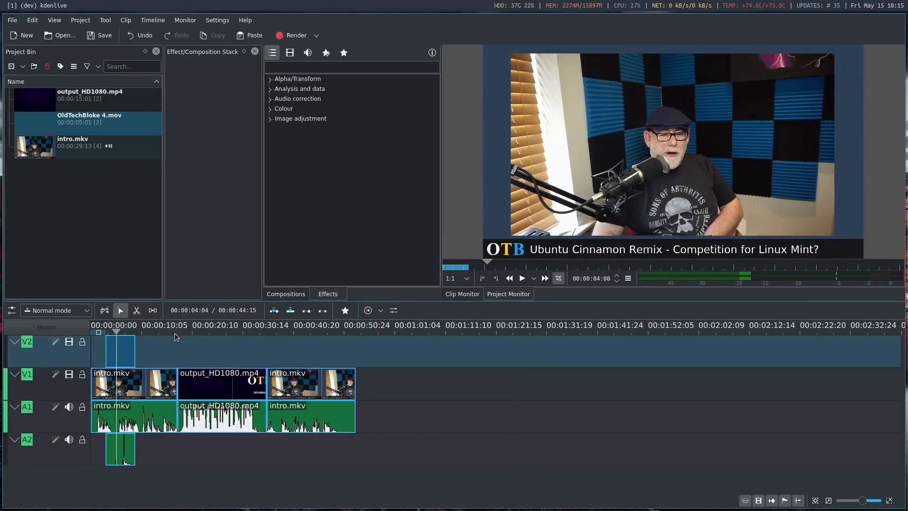
left_click(124, 344)
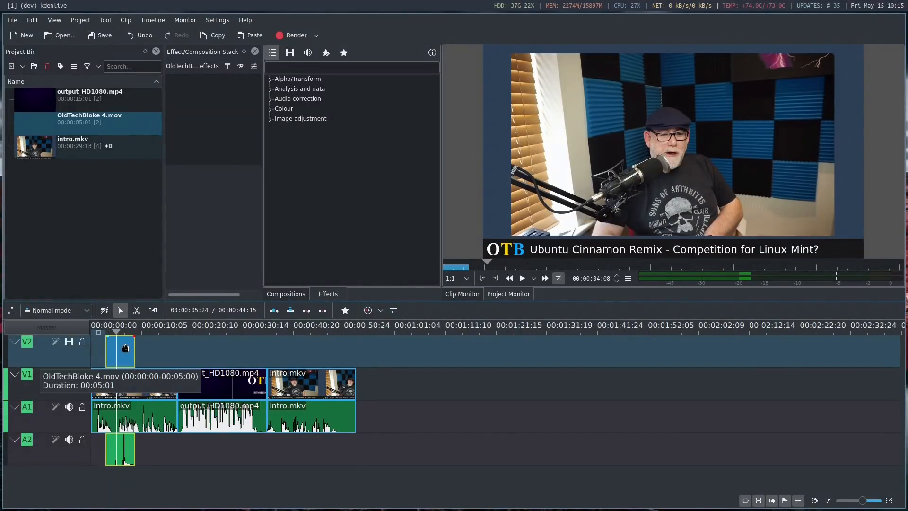
Mute audio track A1 and play the timeline through the OldTechBloke 4.mov overlay
left_click(69, 407)
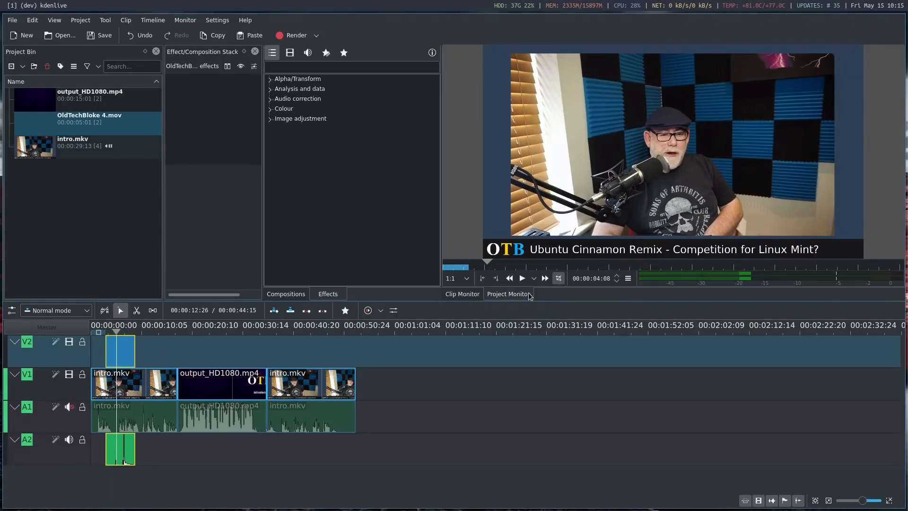
left_click(523, 279)
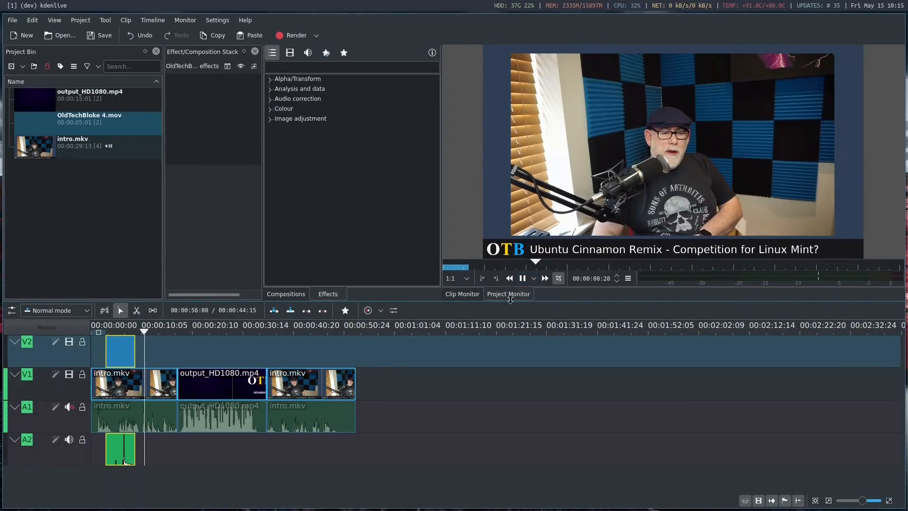
left_click(522, 279)
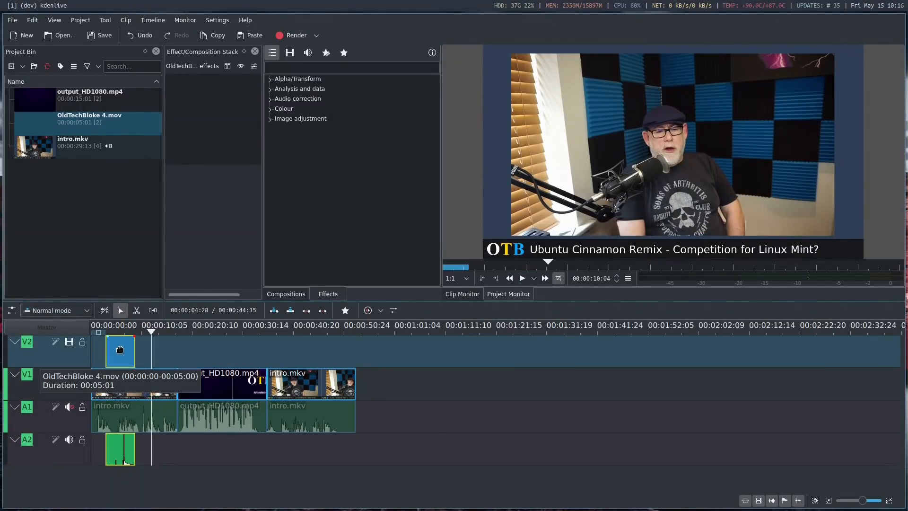
Add a Transform effect to the OldTechBloke 4.mov clip on V2
right_click(118, 354)
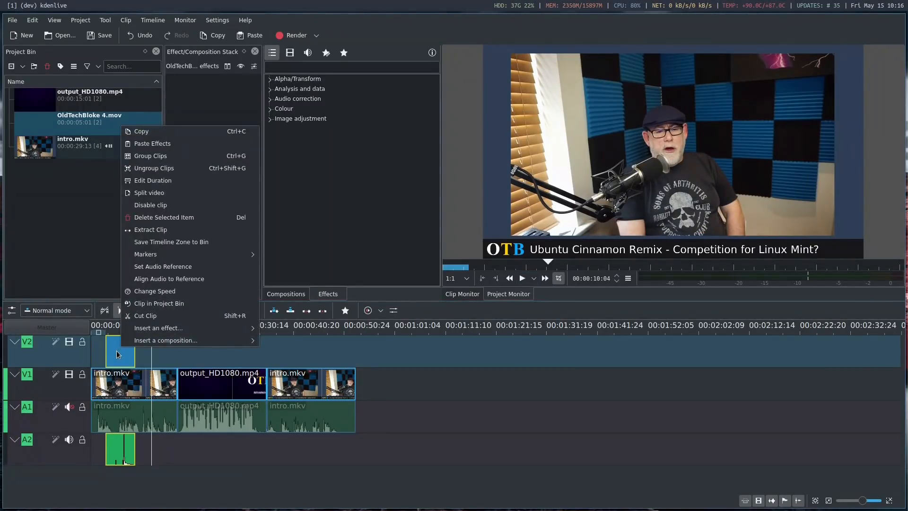
mouse_move(189, 330)
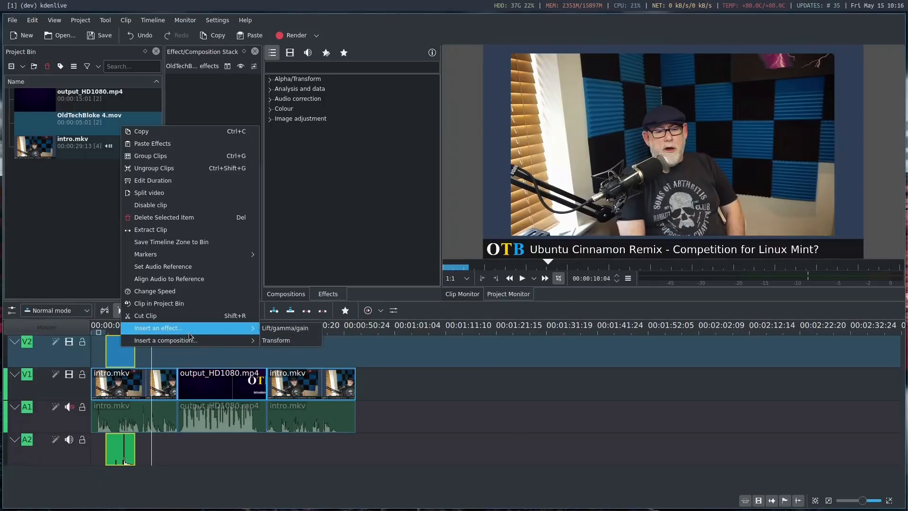
left_click(279, 340)
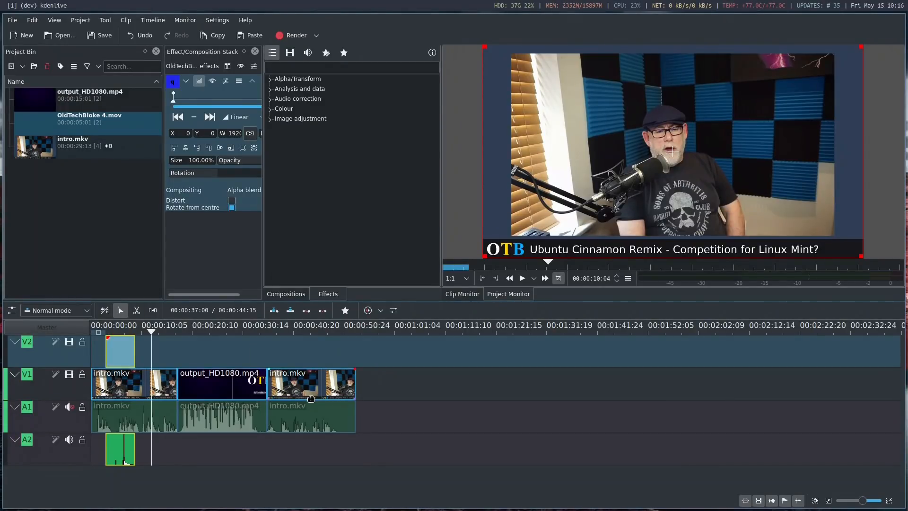
Scale the OldTechBloke 4.mov overlay to about 72% at X 218, Y 139, and play the timeline from 00:00:02:28
left_click(122, 328)
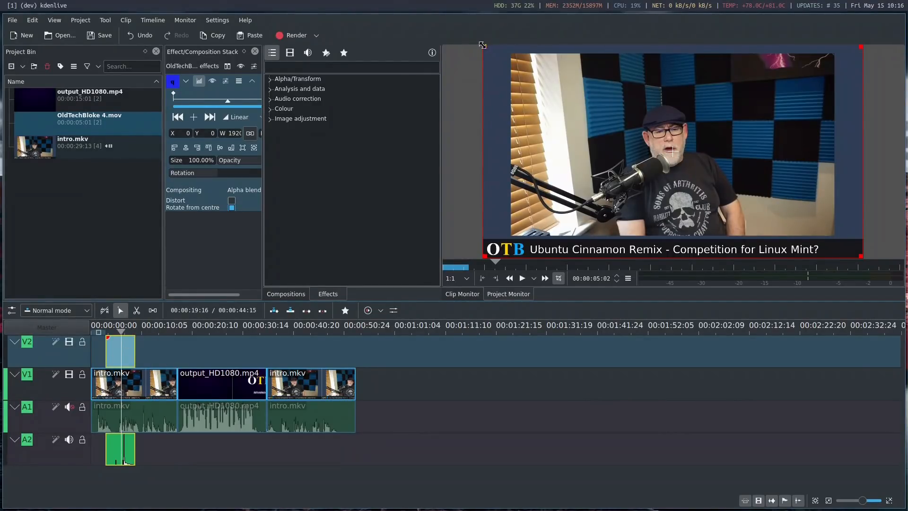
left_click_drag(484, 48, 592, 102)
left_click_drag(726, 178, 664, 152)
left_click(109, 330)
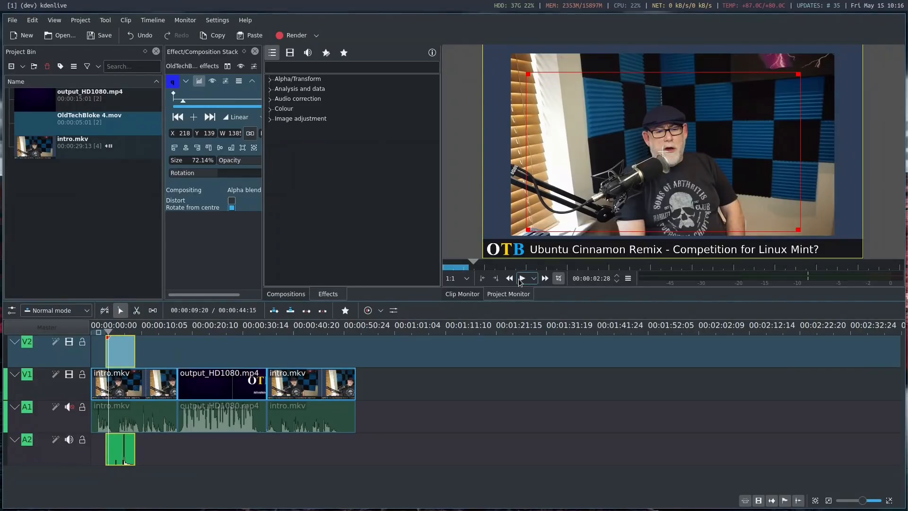
left_click(522, 278)
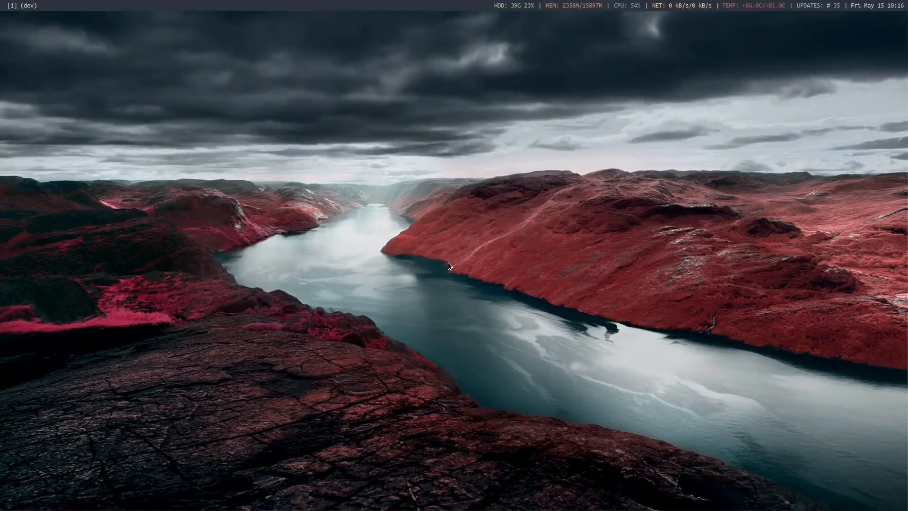
Launch Kdenlive again and recover the auto-saved project
key("super+d")
type("kde")
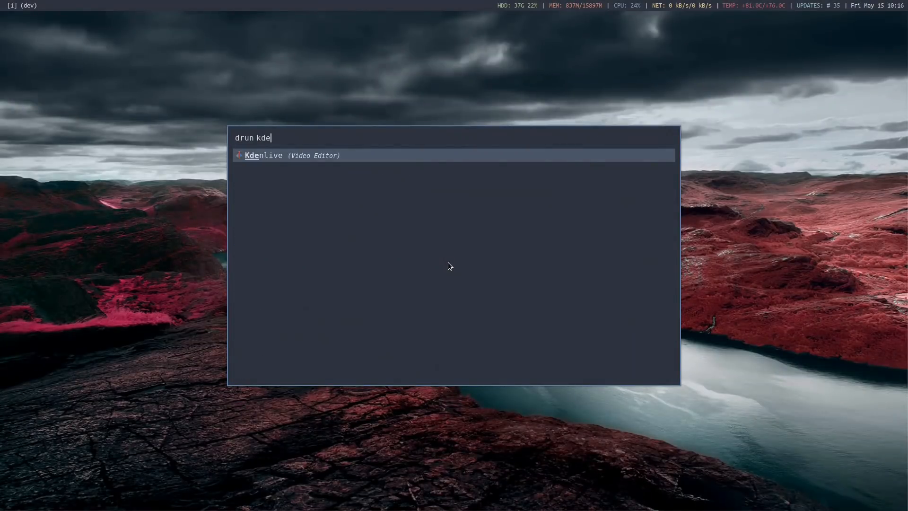
key("Return")
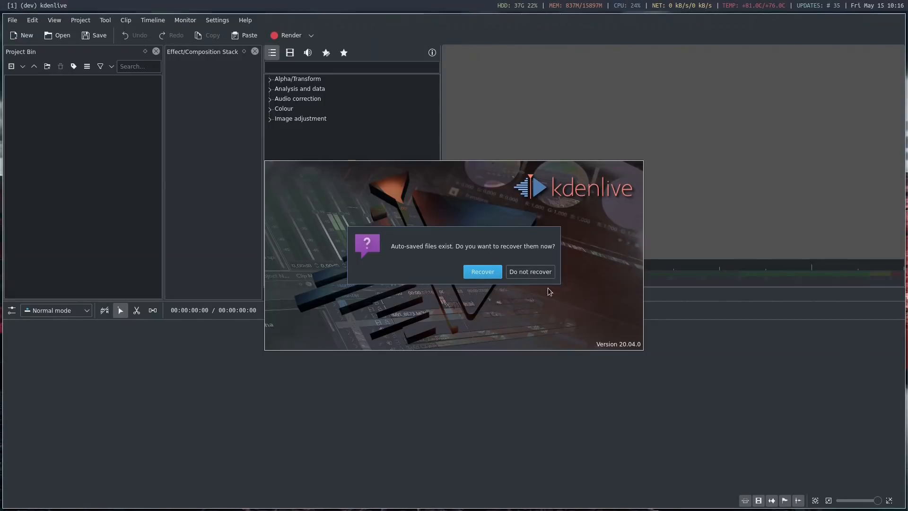
left_click(477, 271)
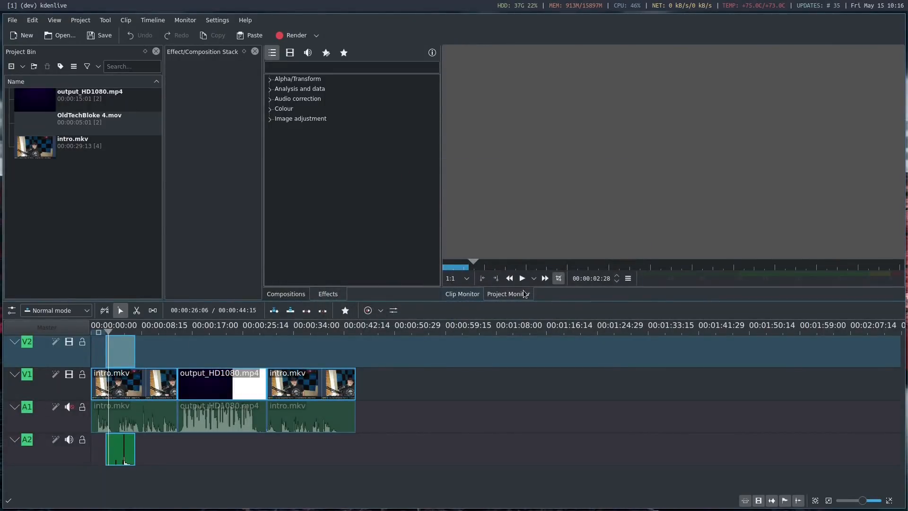
Select the OldTechBloke 4.mov clip on V2 and play the timeline to preview its Transform effect
left_click(122, 350)
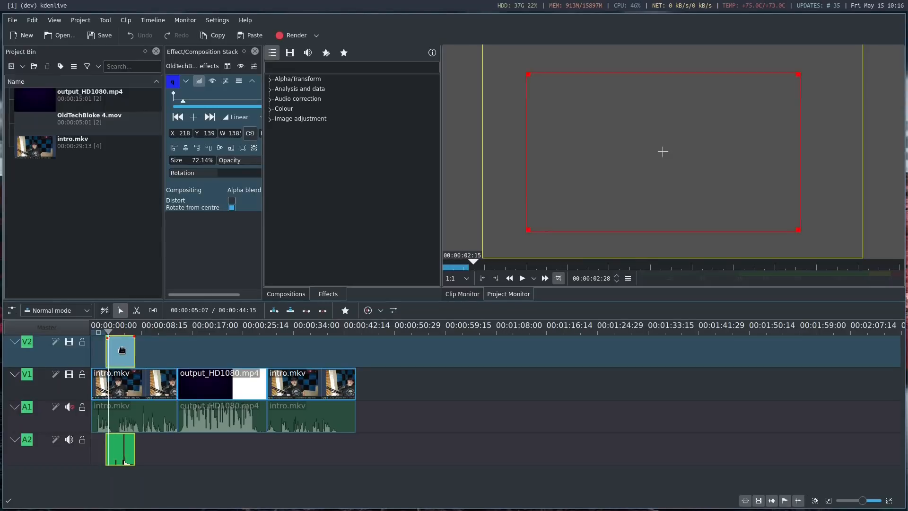
left_click(522, 278)
left_click(524, 276)
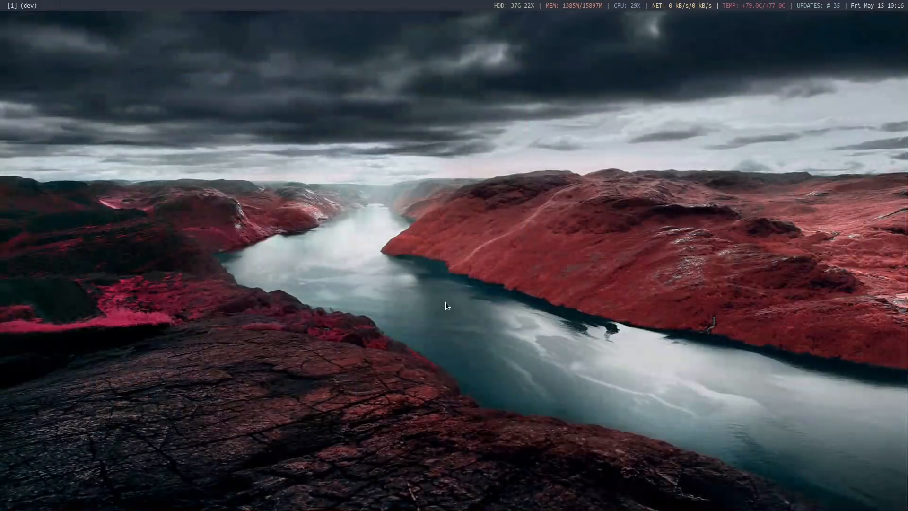
Relaunch Kdenlive from the application launcher and restore the project from its auto-saved files
key("super+d")
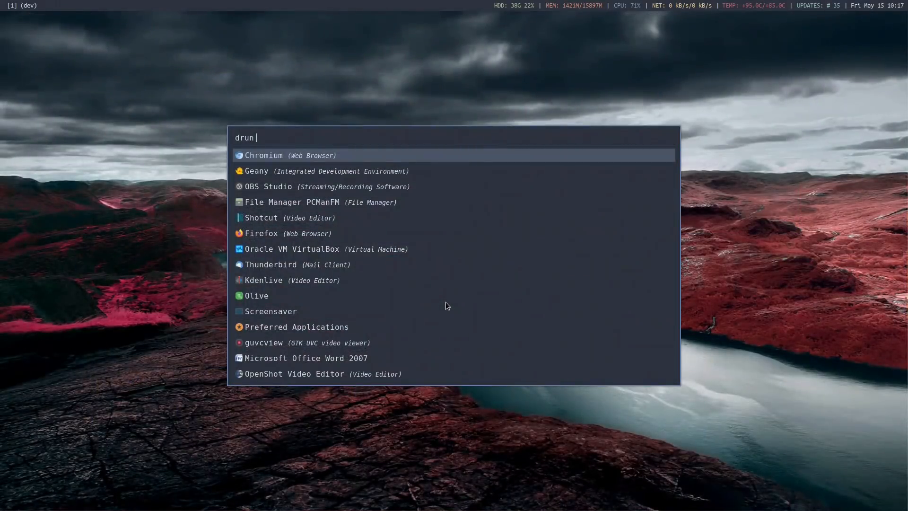
type("kde")
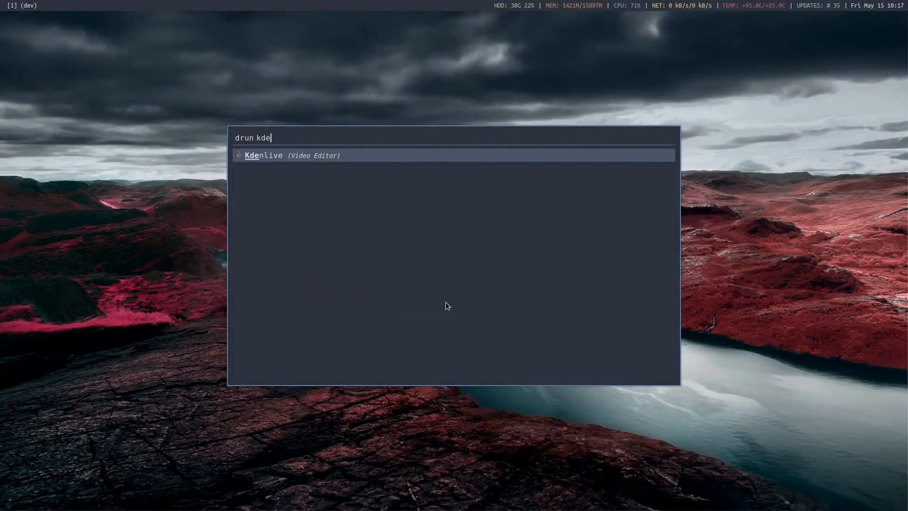
key("Return")
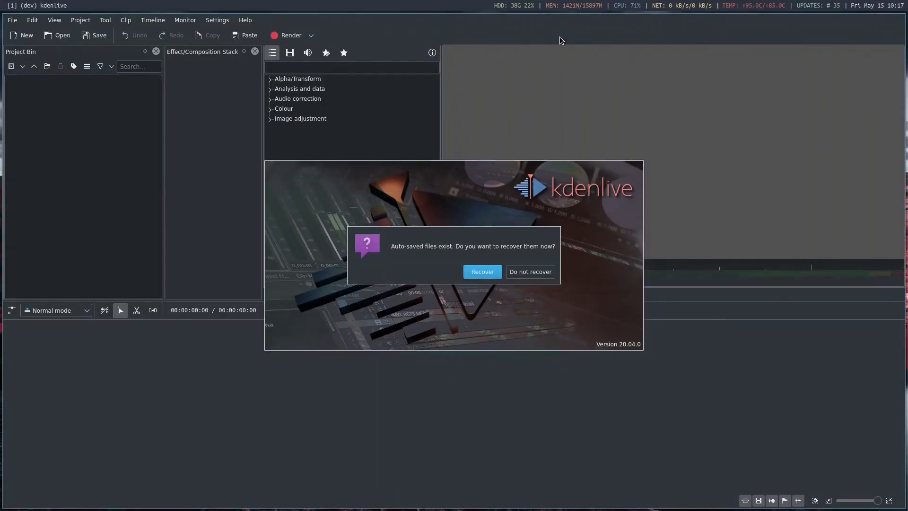
left_click(482, 273)
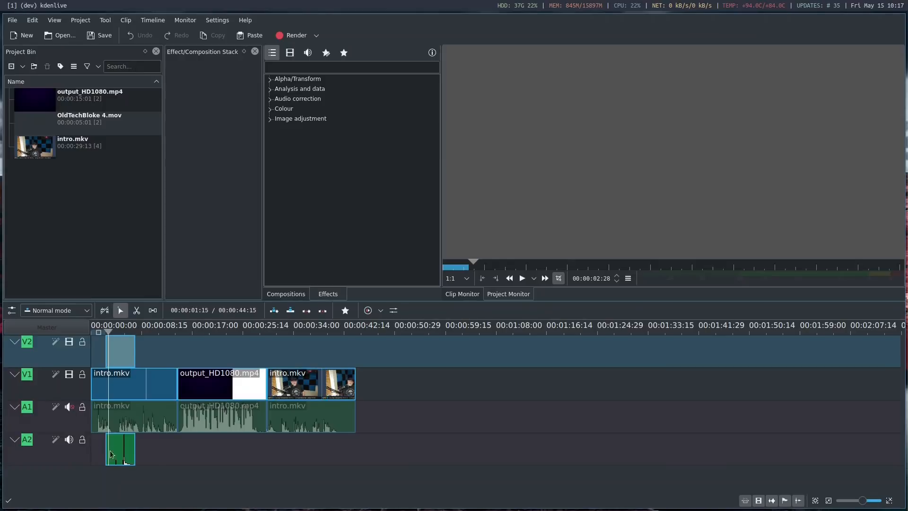
Delete all clips from the timeline, including the OldTechBloke 4.mov overlay, both intro.mkv parts and output_HD1080.mp4
left_click(120, 447)
key("Delete")
left_click(153, 421)
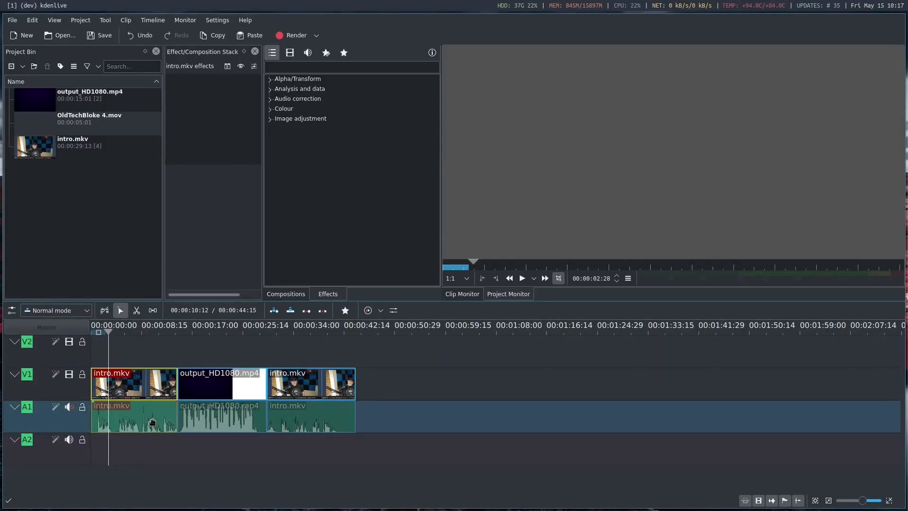
key("Delete")
key("Delete")
left_click(324, 385)
key("Delete")
left_click(361, 330)
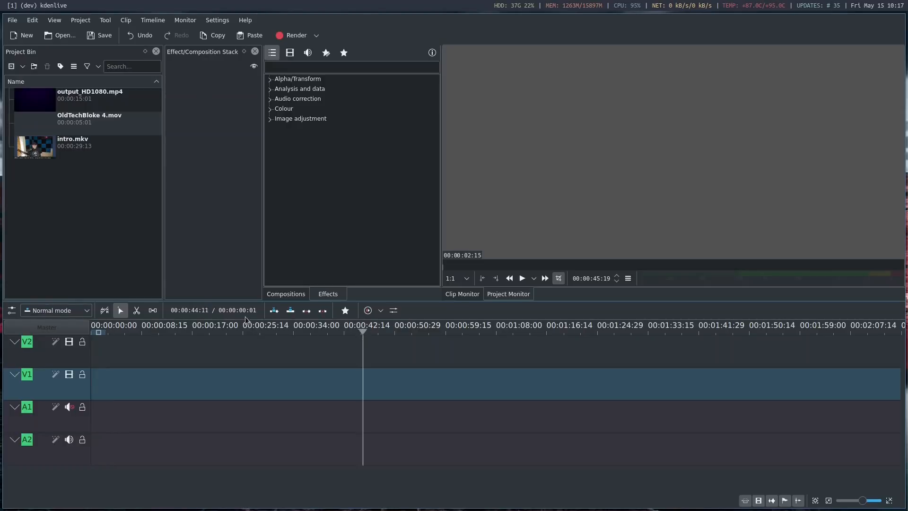
Place intro.mkv at the beginning of the empty V1 track and cut it at 00:00:14:13
left_click_drag(39, 147, 106, 391)
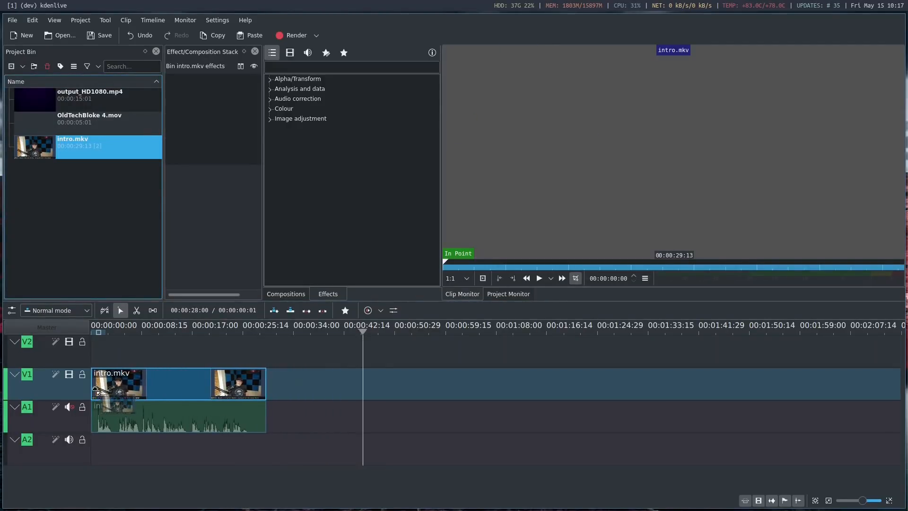
left_click(177, 330)
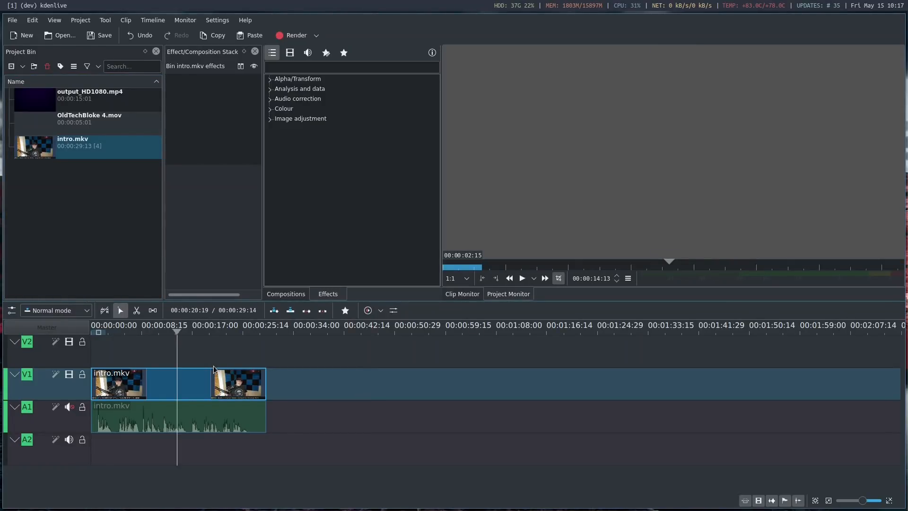
key("shift+r")
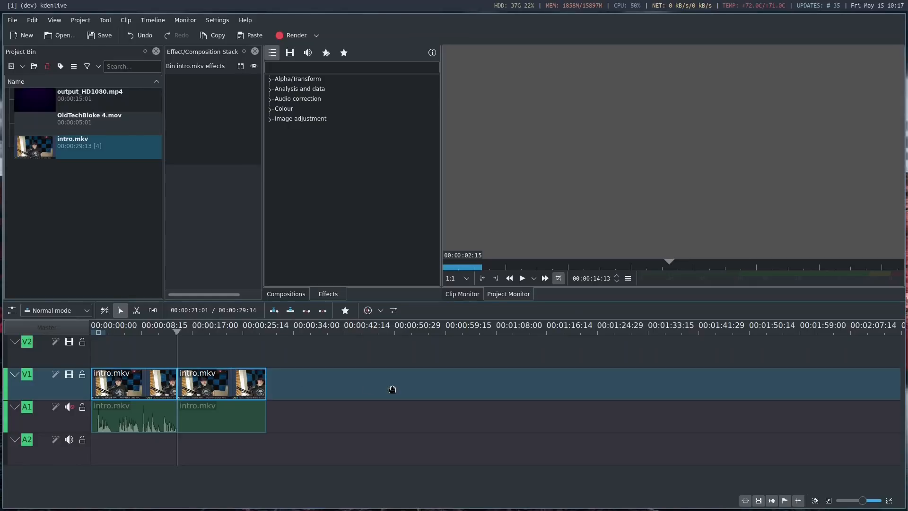
Move the second part of intro.mkv further along V1, leaving a wide gap after the first part
left_click(226, 402)
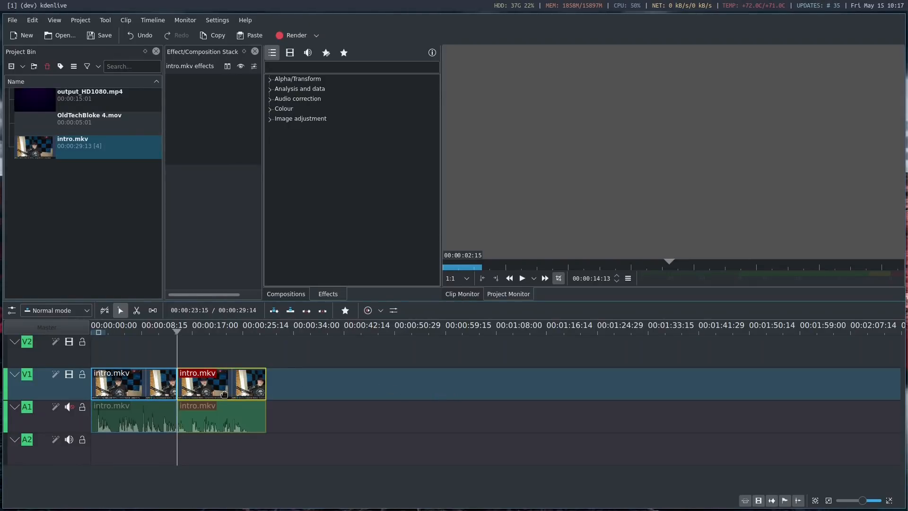
left_click_drag(226, 402, 502, 408)
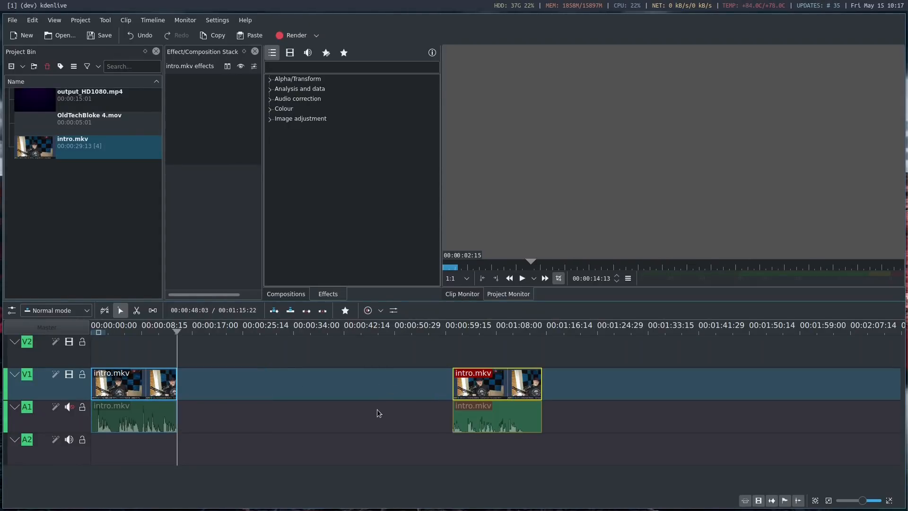
Place output_HD1080.mp4 on V1 directly after the first intro.mkv part and move the second intro.mkv part up against its end
left_click(305, 383)
left_click_drag(37, 99, 211, 387)
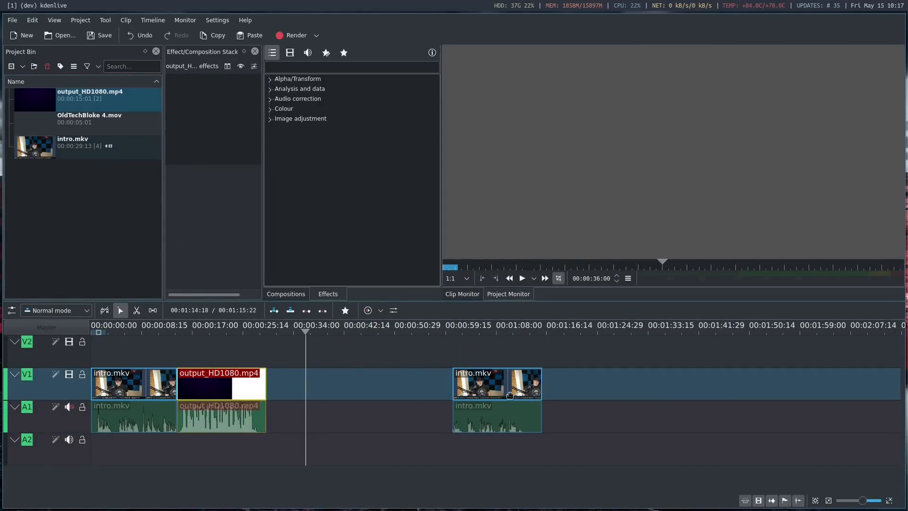
left_click(482, 390)
left_click_drag(482, 389, 300, 395)
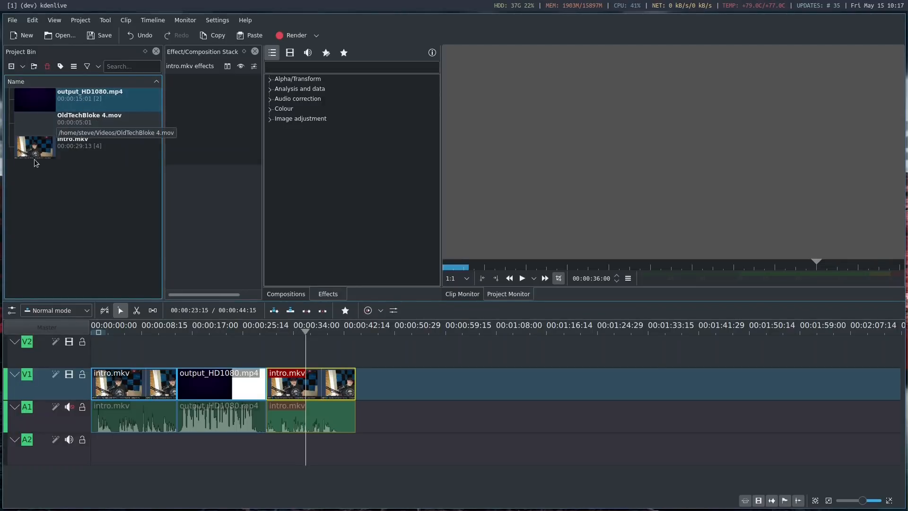
Place OldTechBloke 4.mov on V2 about 6 seconds in, above the first intro.mkv part, and add a Wipe composition beneath it
left_click(65, 126)
left_click_drag(65, 123, 125, 344)
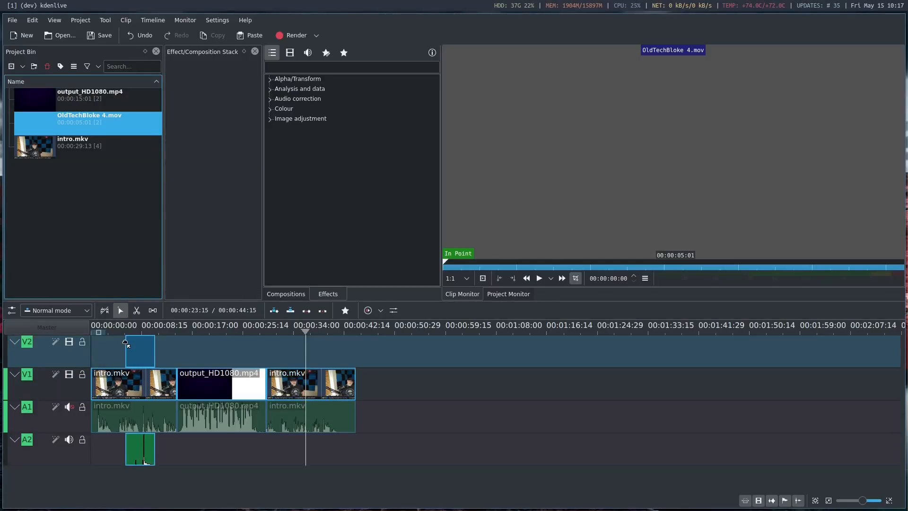
left_click(149, 349)
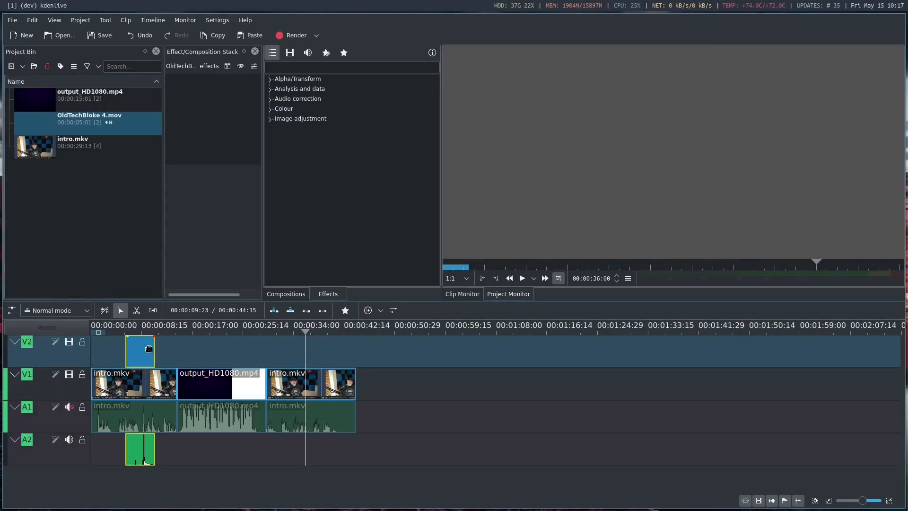
right_click(147, 348)
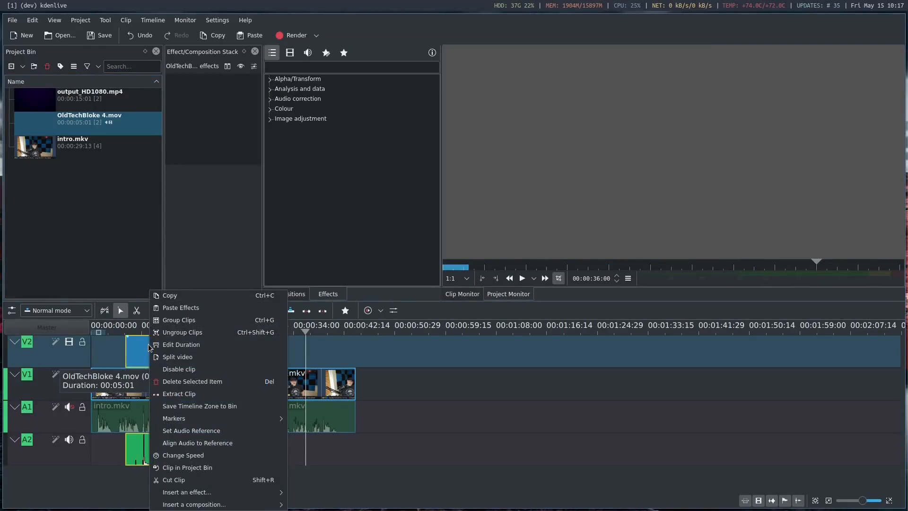
mouse_move(227, 493)
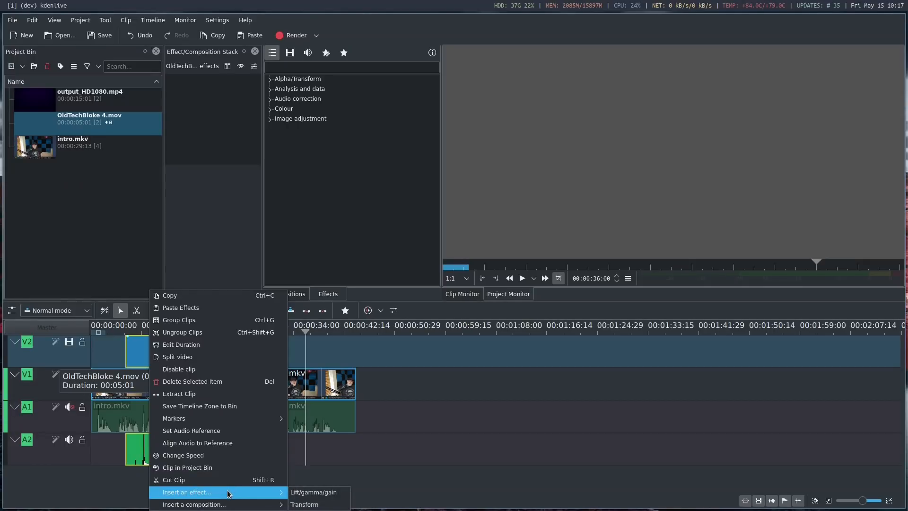
left_click(302, 505)
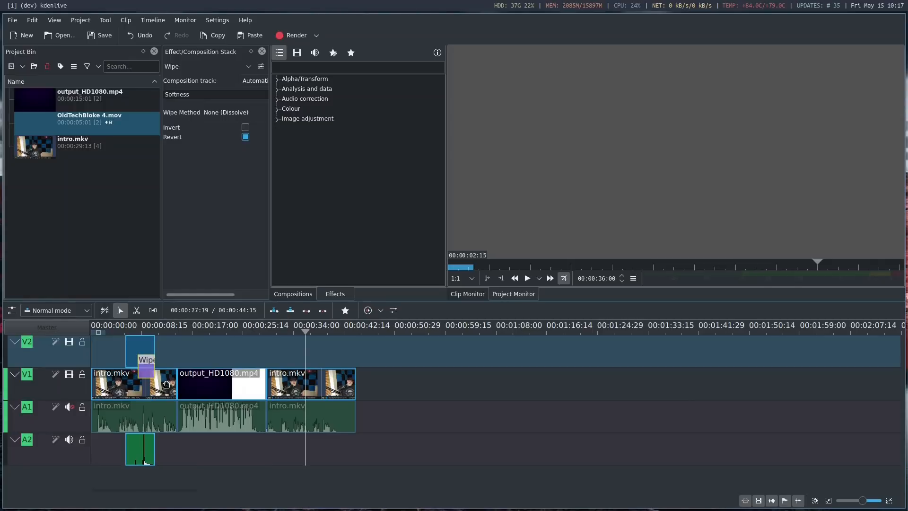
left_click(141, 347)
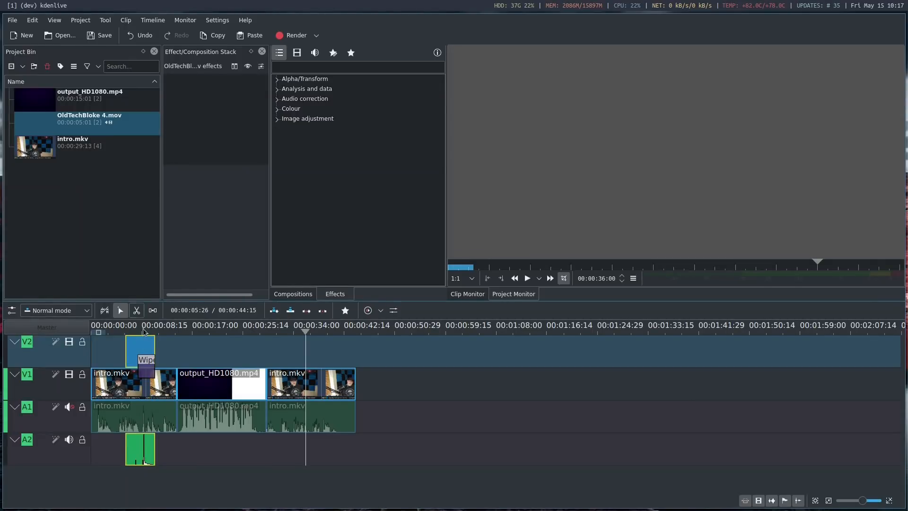
Preview the logo overlay by playing the timeline from 00:00:03:29
left_click(136, 330)
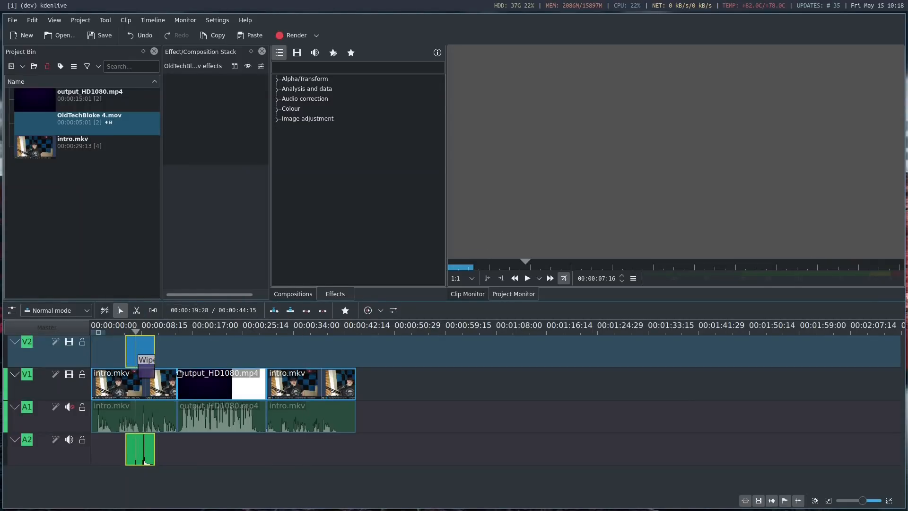
left_click(116, 330)
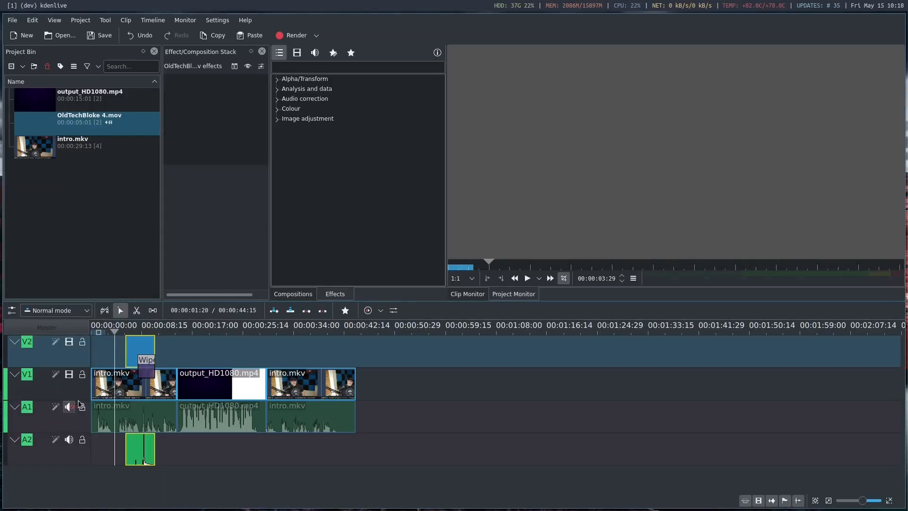
left_click(527, 279)
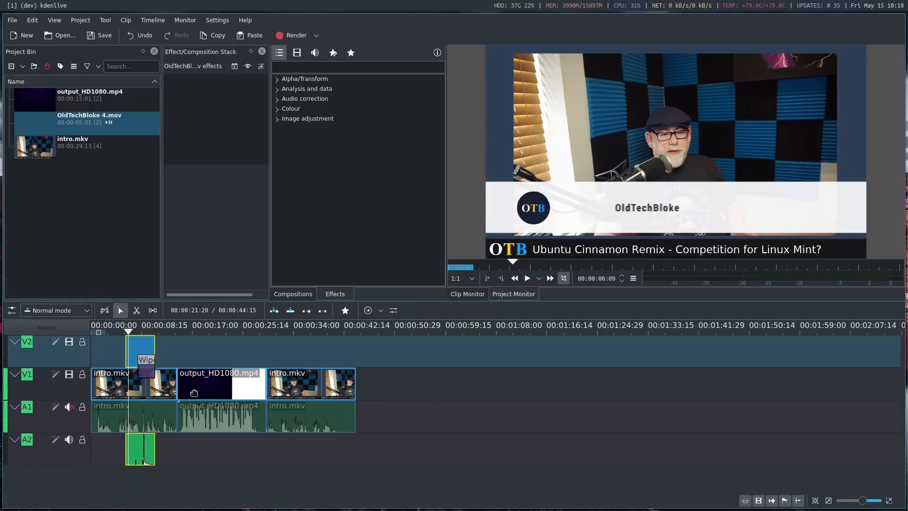
Add a Transform effect to the OldTechBloke 4.mov overlay, scale it to 67.69% at X 168, Y 220, and play the timeline
right_click(139, 347)
mouse_move(149, 337)
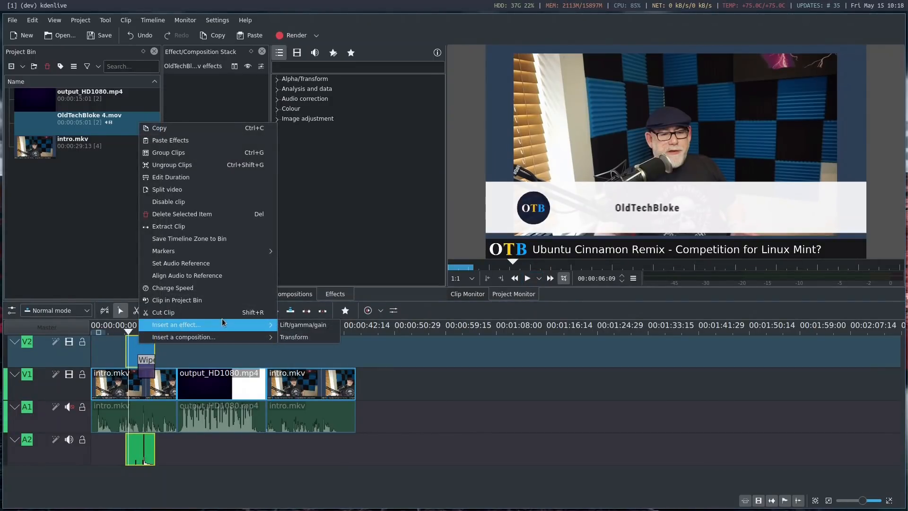
left_click(302, 336)
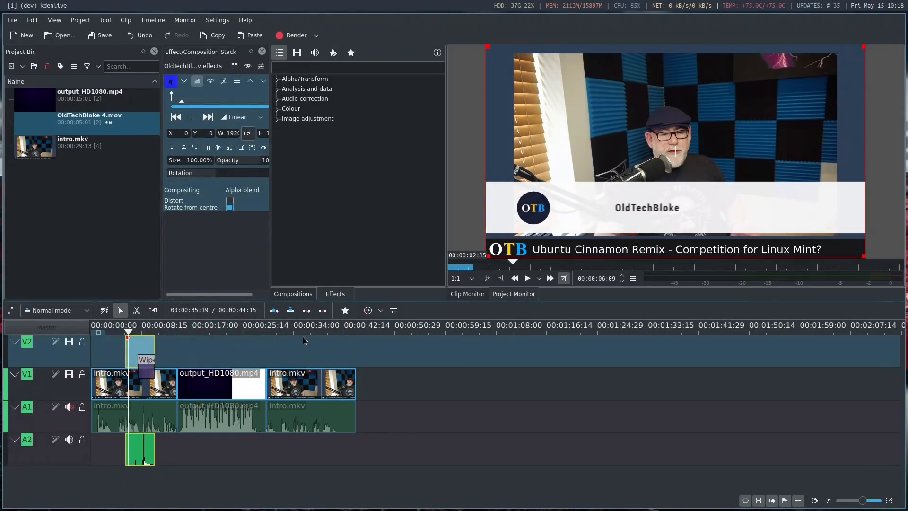
left_click_drag(487, 45, 577, 115)
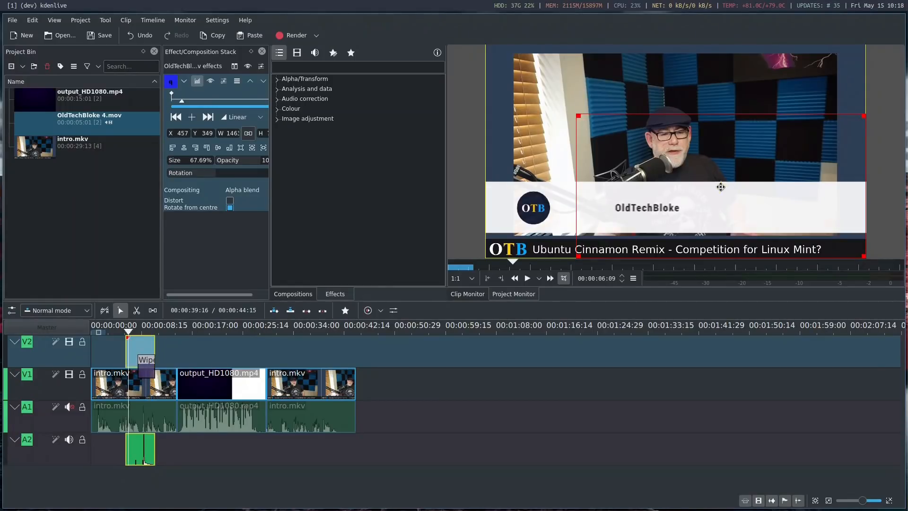
left_click_drag(722, 185, 662, 158)
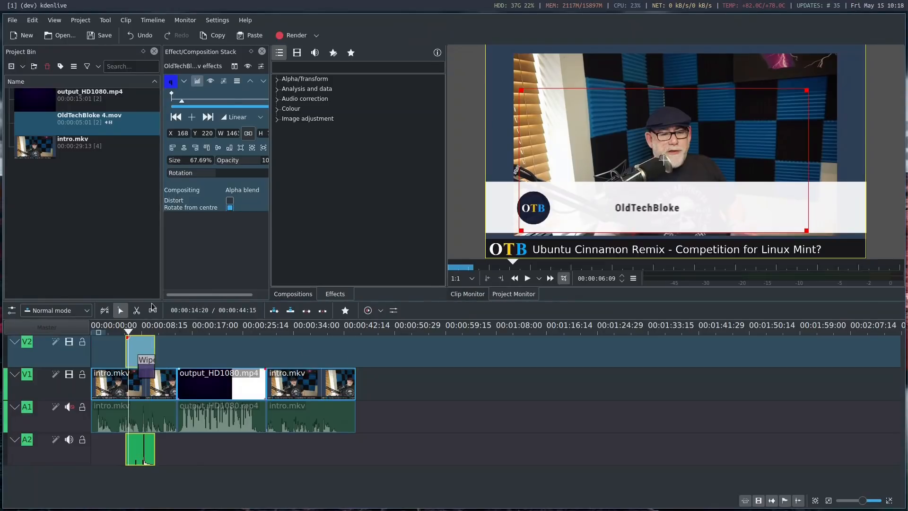
left_click(528, 278)
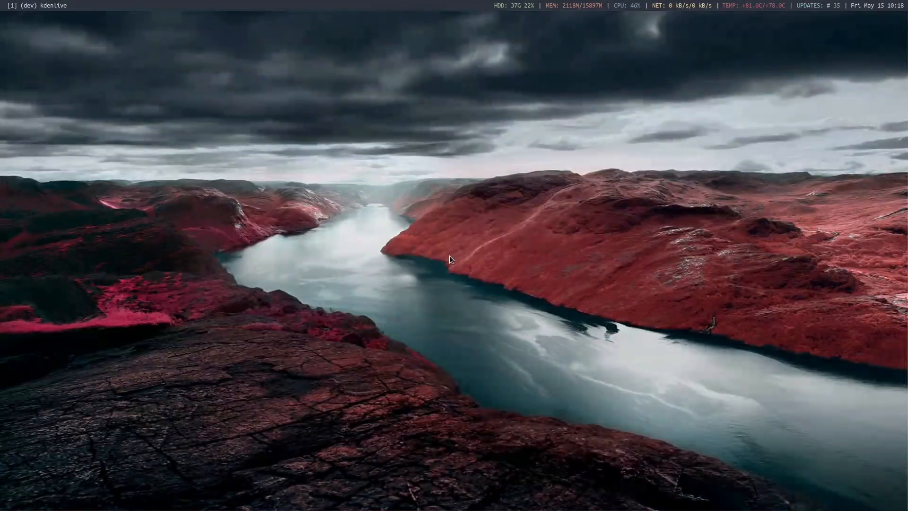
Relaunch Kdenlive, recover the project from its auto-saved files and start playback of the restored timeline
key("super+d")
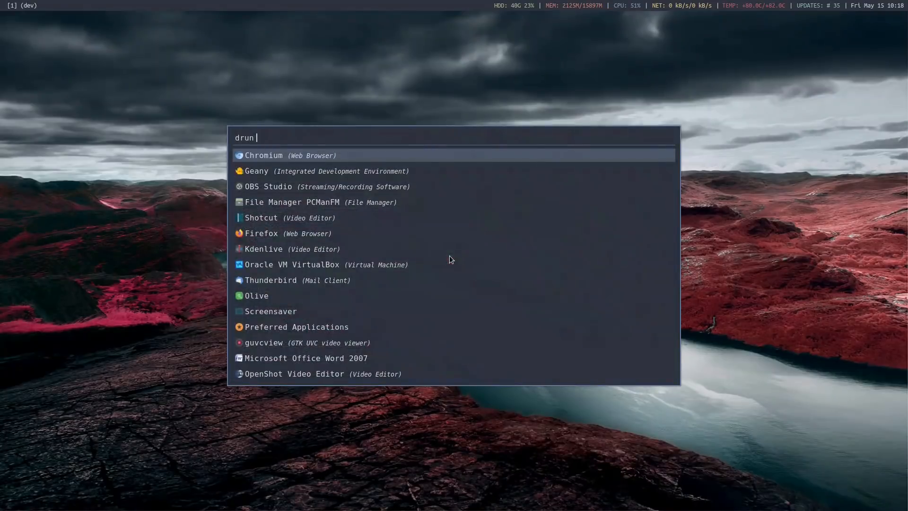
type("kden")
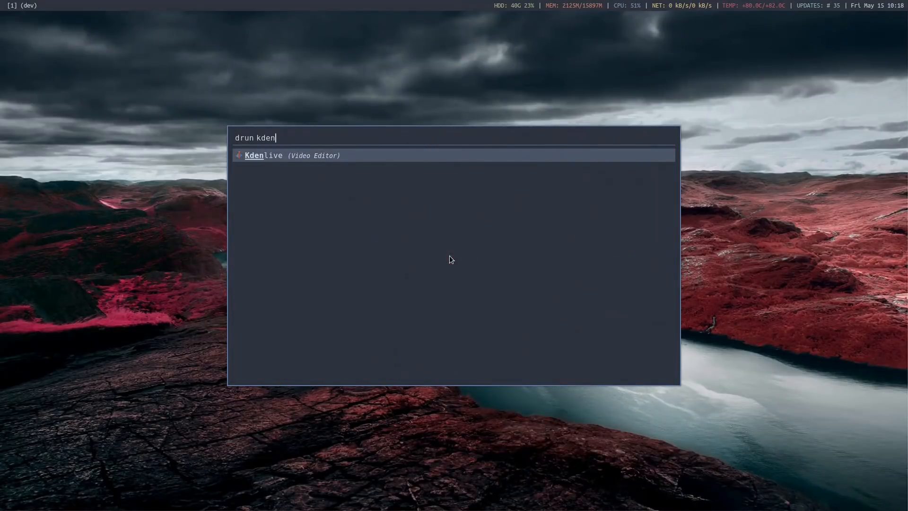
key("Return")
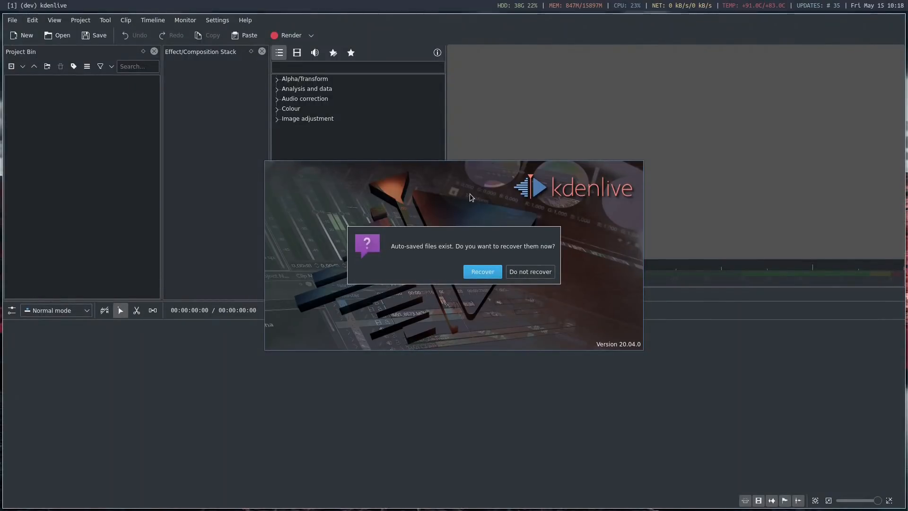
left_click(477, 270)
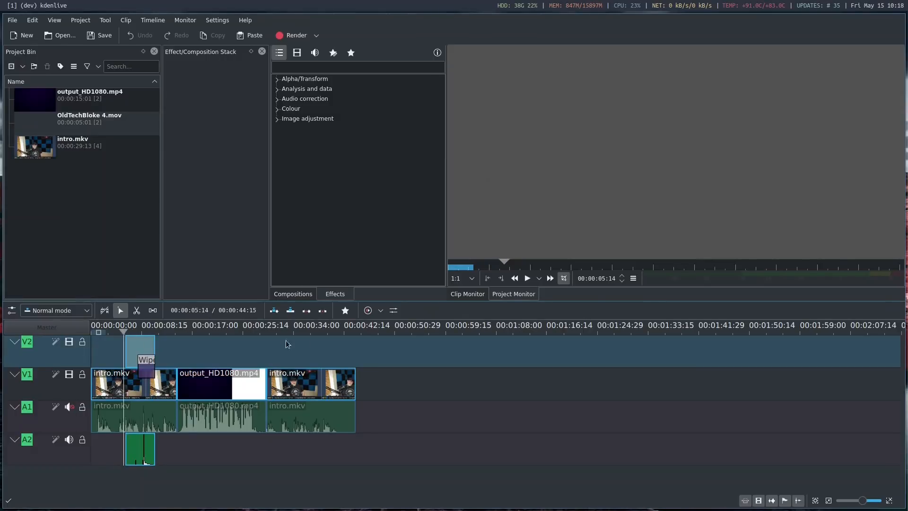
left_click(528, 279)
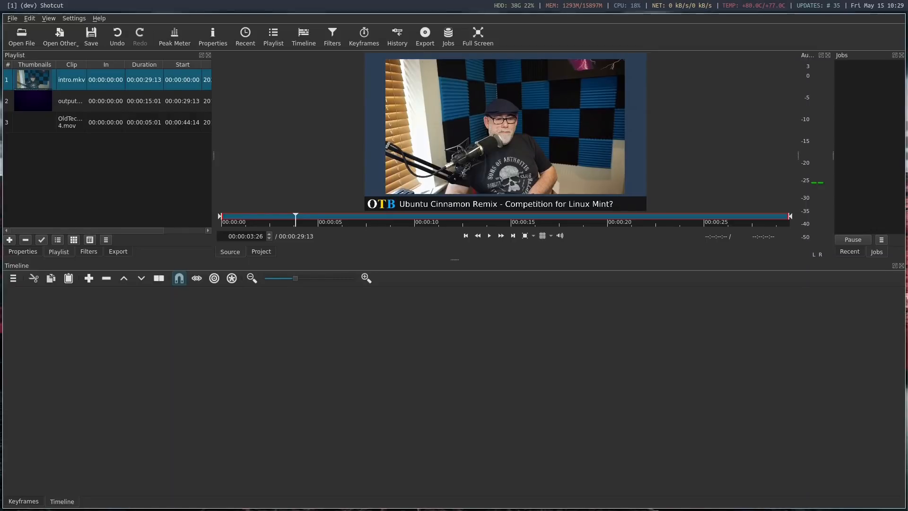
In Shotcut, place intro.mkv from the playlist at the start of the timeline and add a second video track
left_click_drag(26, 77, 188, 368)
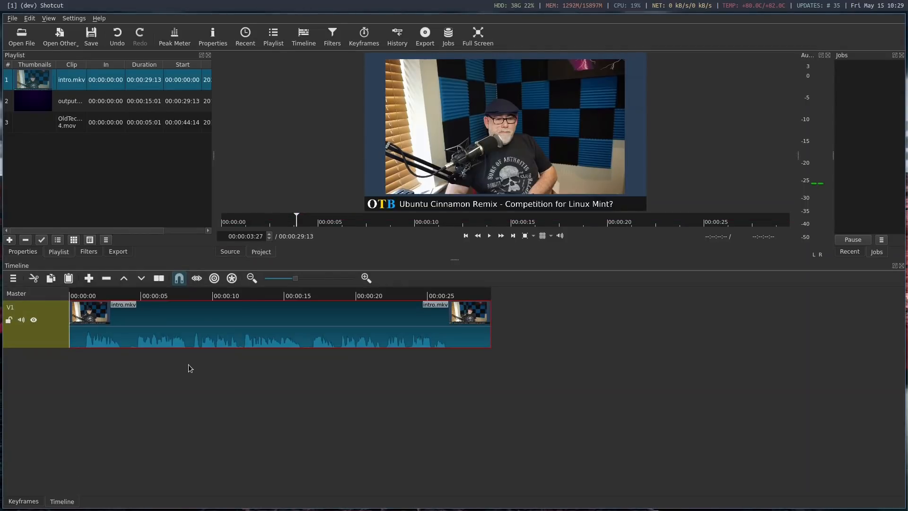
right_click(52, 344)
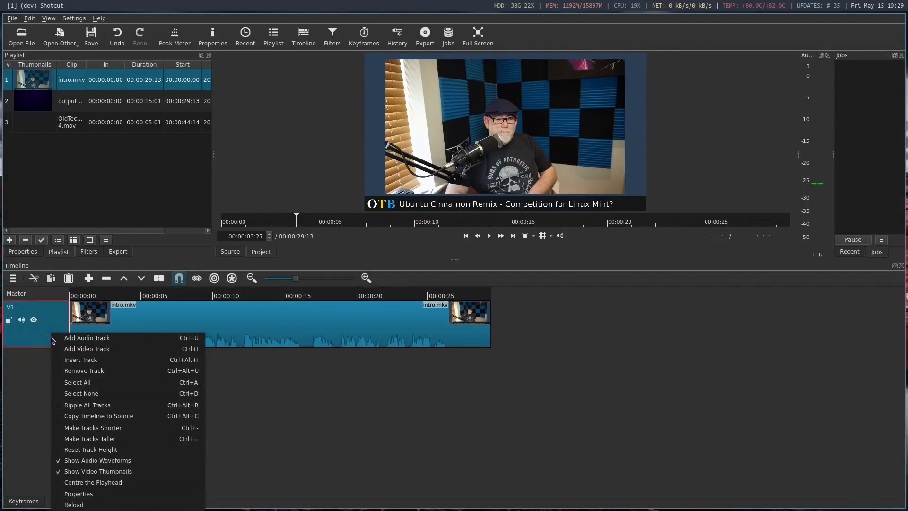
left_click(71, 347)
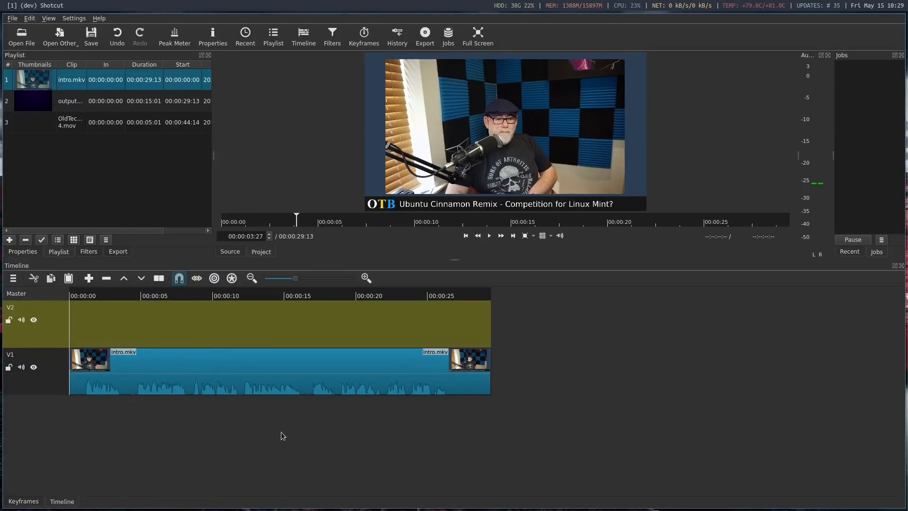
Split intro.mkv at 00:00:14:09 and move its second part further along V1, leaving a gap after the first part
left_click(273, 297)
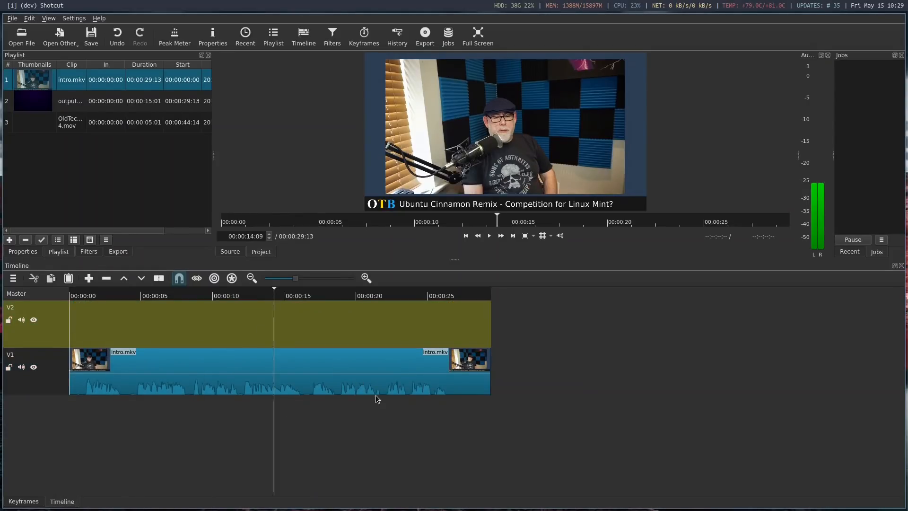
left_click(316, 371)
key("s")
left_click_drag(316, 369, 548, 372)
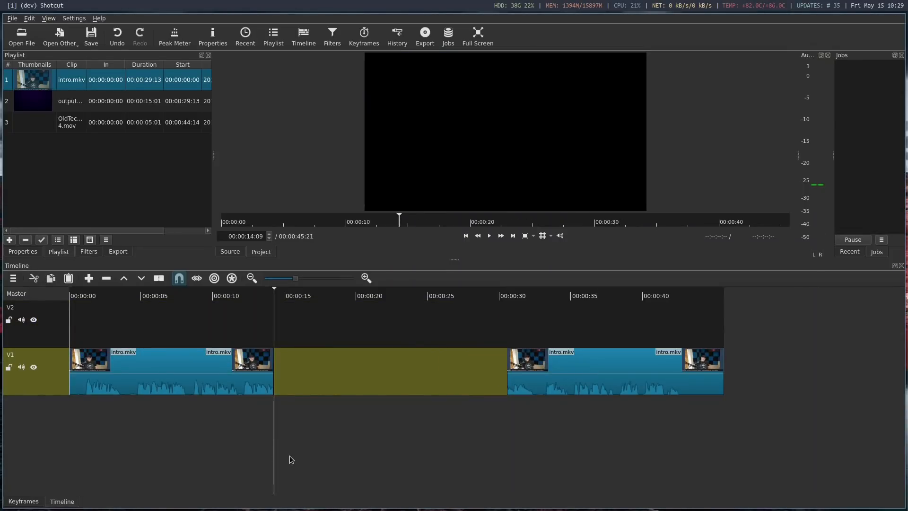
Place output_HD1080.mp4 in the gap on V1 and move the second intro.mkv part up against its end
left_click_drag(31, 105, 316, 369)
left_click_drag(576, 368, 541, 369)
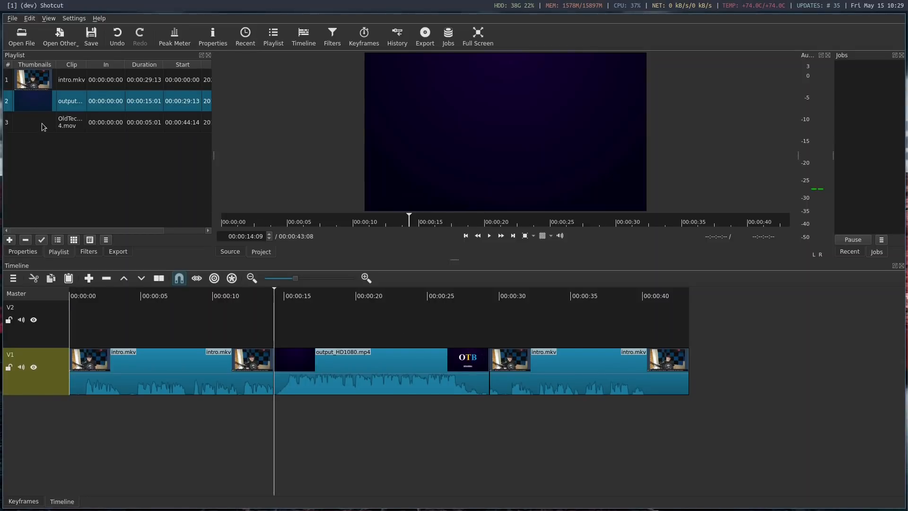
Place OldTechBloke 4.mov on V2 about 3.5 seconds in and move the playhead to 00:00:04:25 within the overlay
left_click_drag(69, 120, 121, 324)
left_click(117, 293)
left_click(139, 293)
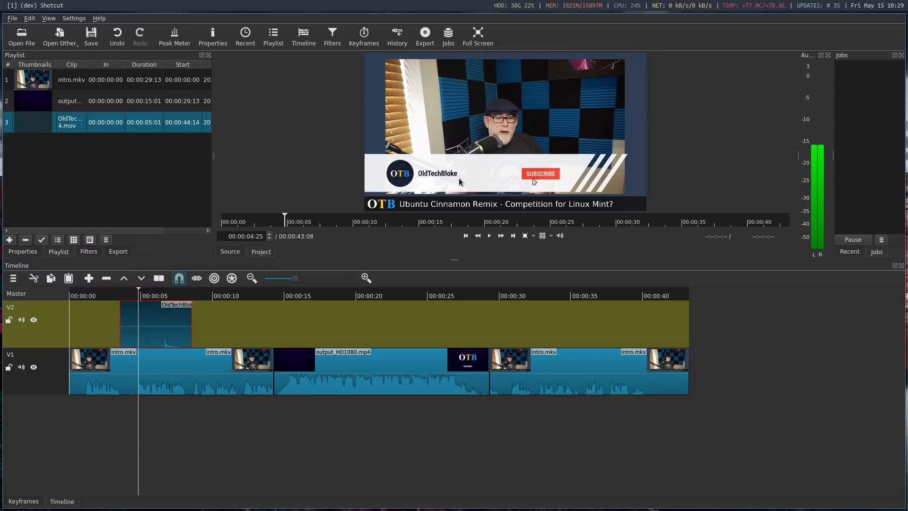
Add a Size and Position filter to OldTechBloke 4.mov and resize it to 1525 x 858 at position 176, 177
left_click(333, 38)
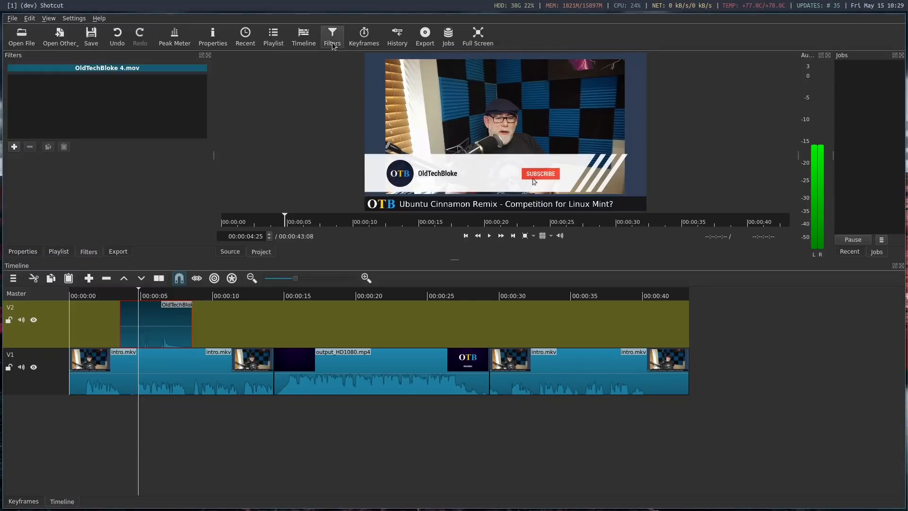
left_click(14, 147)
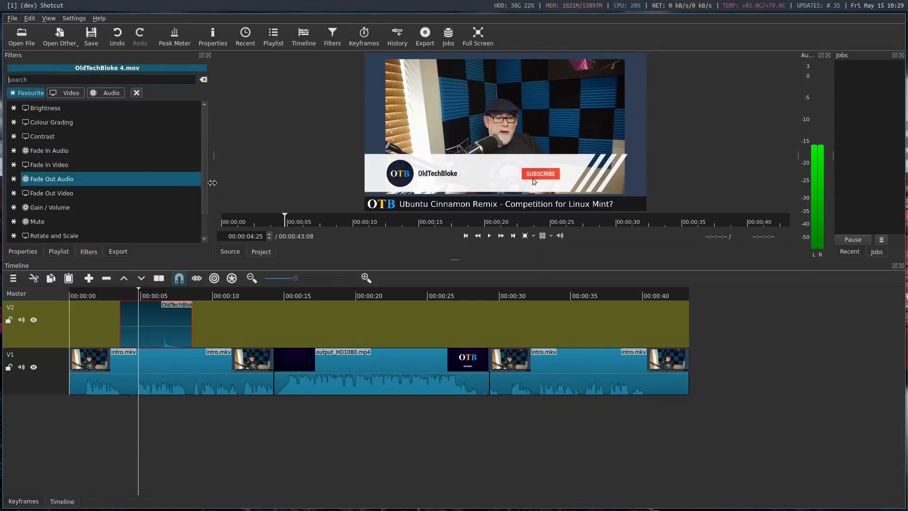
type("siz")
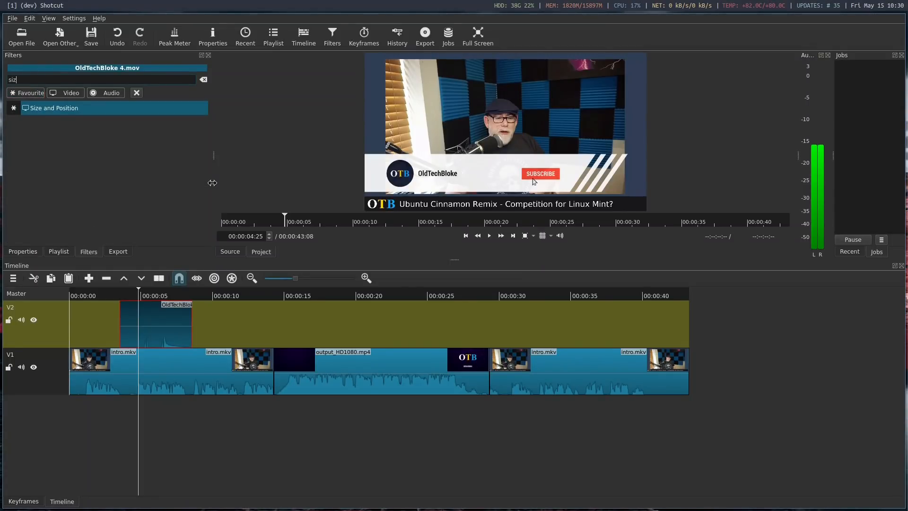
left_click(56, 109)
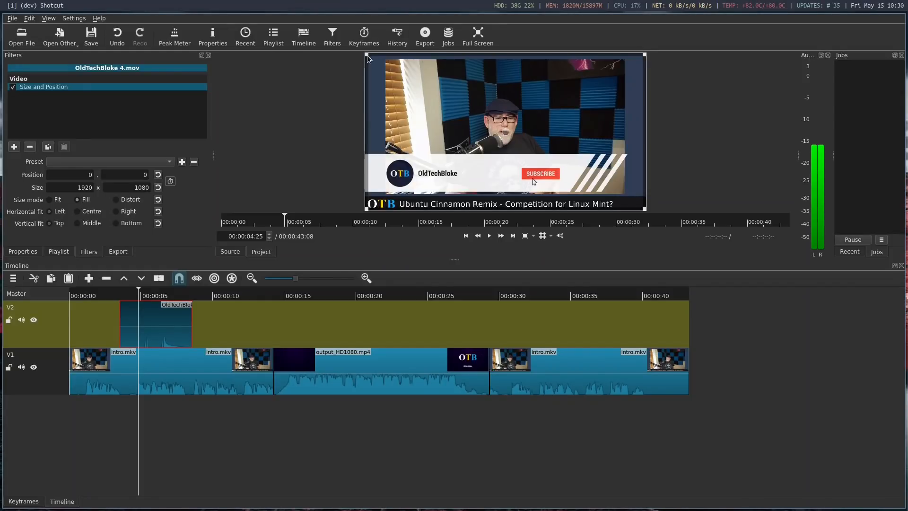
left_click_drag(385, 62, 469, 88)
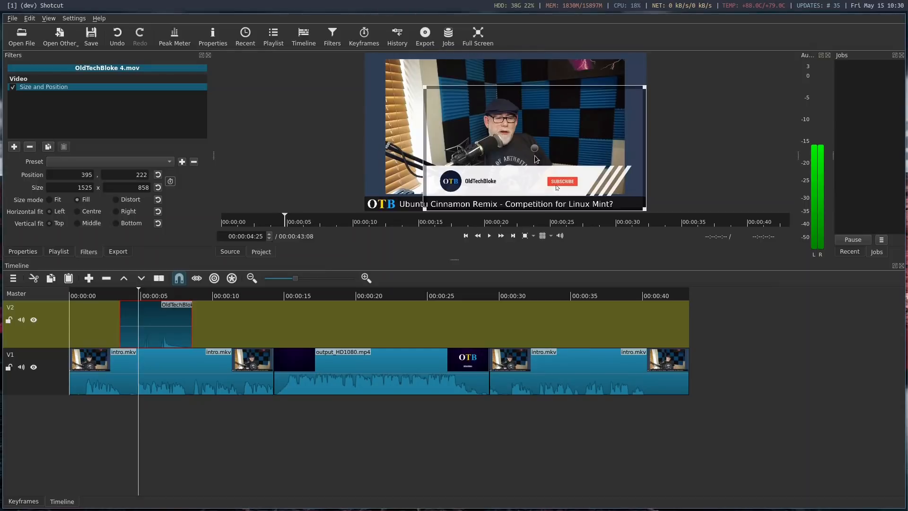
left_click_drag(536, 148, 501, 139)
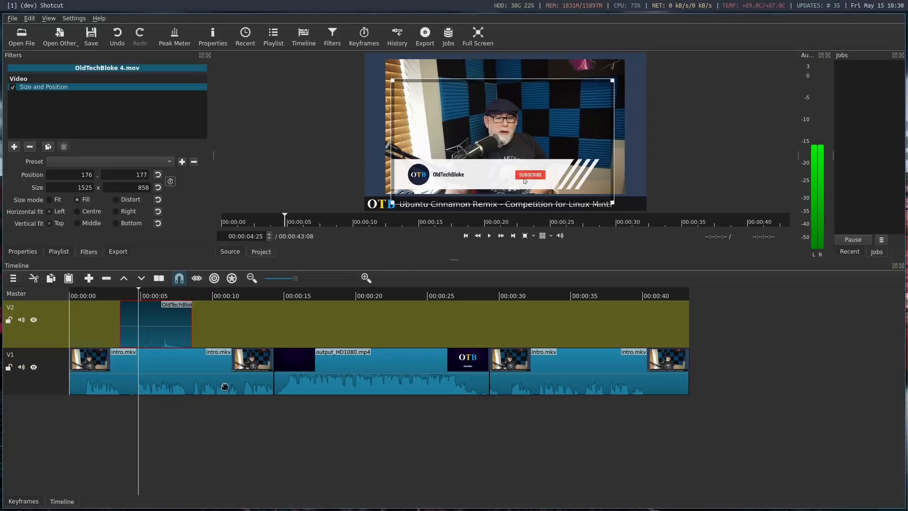
Mute the audio of both video tracks, V2 and V1
left_click(21, 320)
left_click(21, 367)
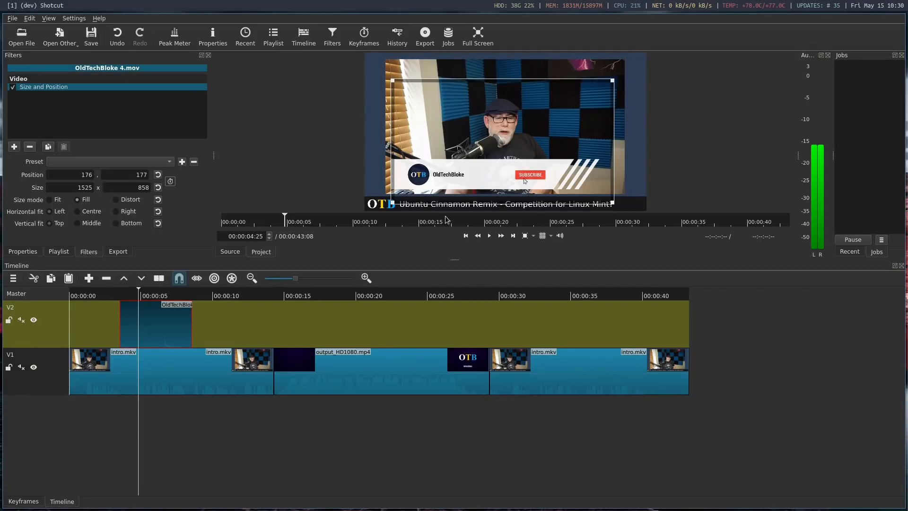
Play the timeline from 00:00:03:10, just before the logo overlay, into the title sequence to check the edit
left_click(117, 293)
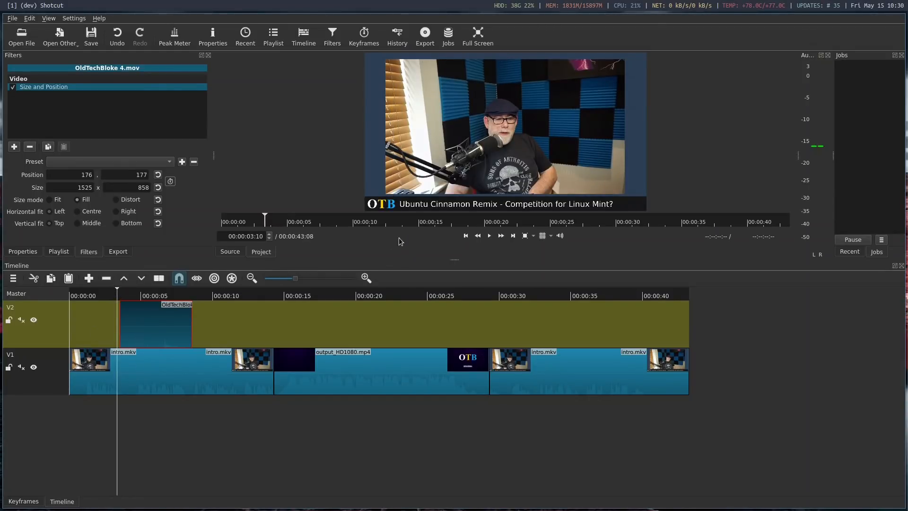
left_click(489, 235)
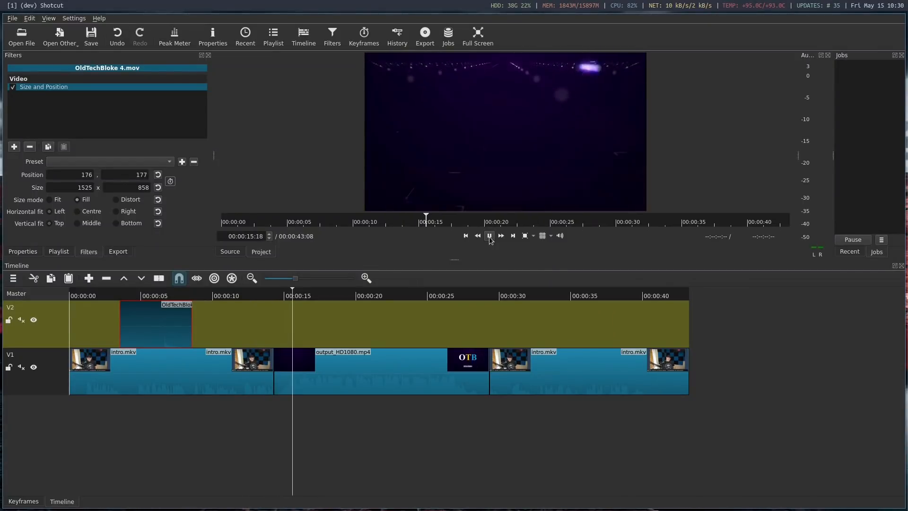
left_click(489, 236)
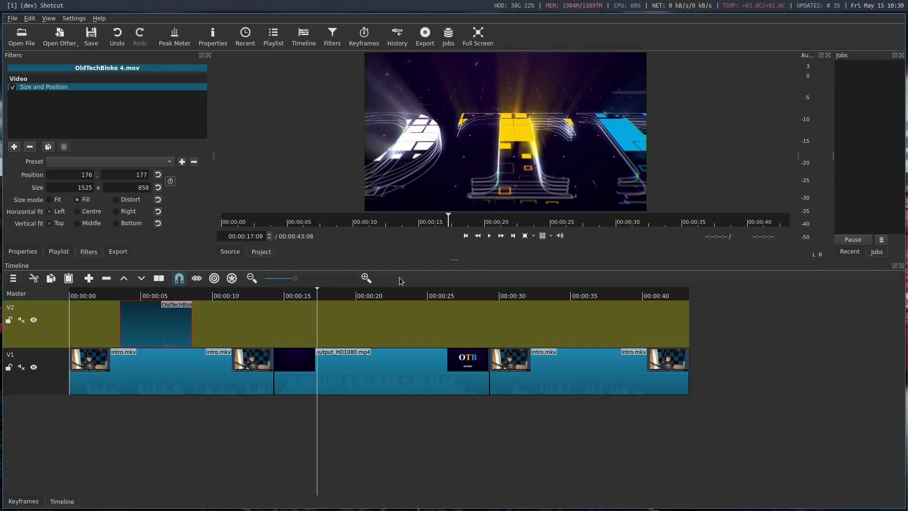
Add a Gain / Volume filter to output_HD1080.mp4 on V1 and set its level to -10 dB
left_click(274, 37)
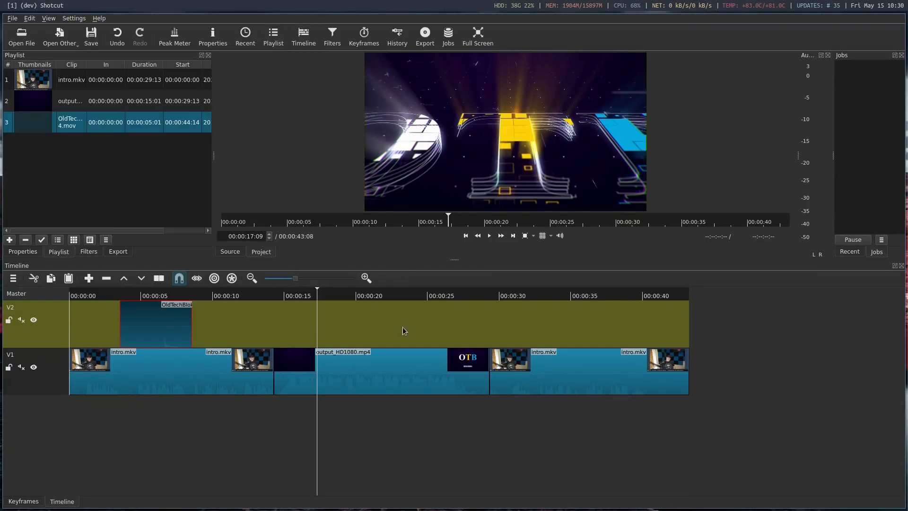
left_click(381, 366)
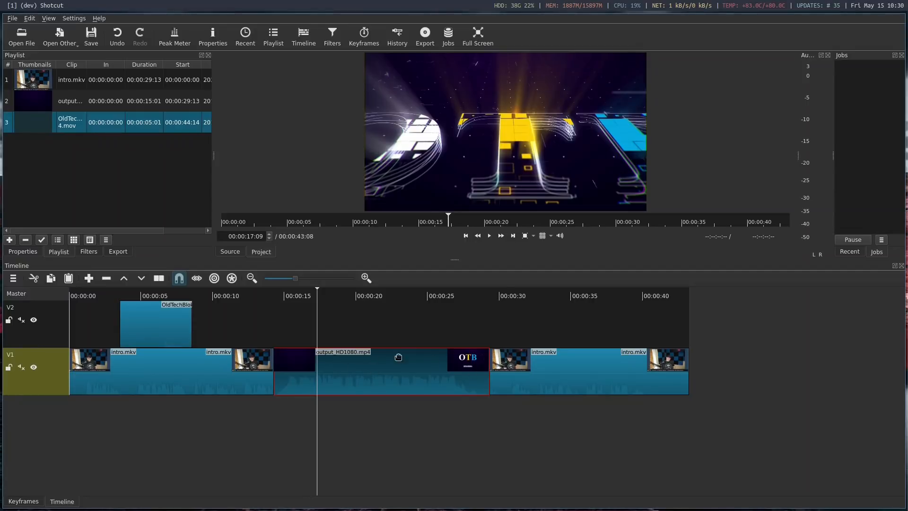
left_click(330, 38)
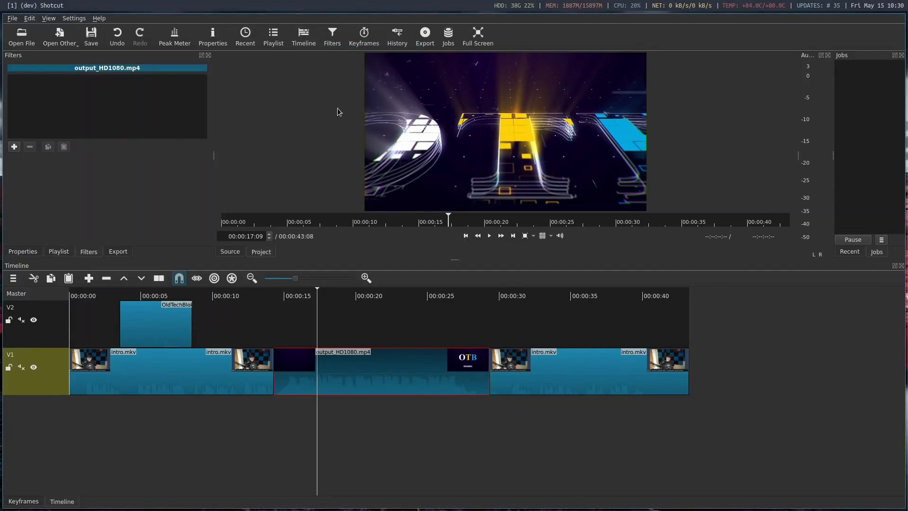
left_click(14, 147)
type("volu")
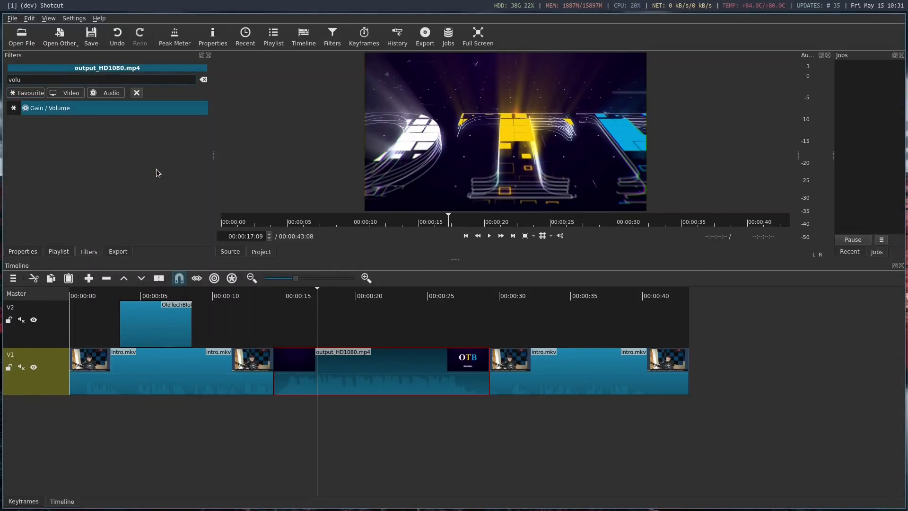
left_click(109, 109)
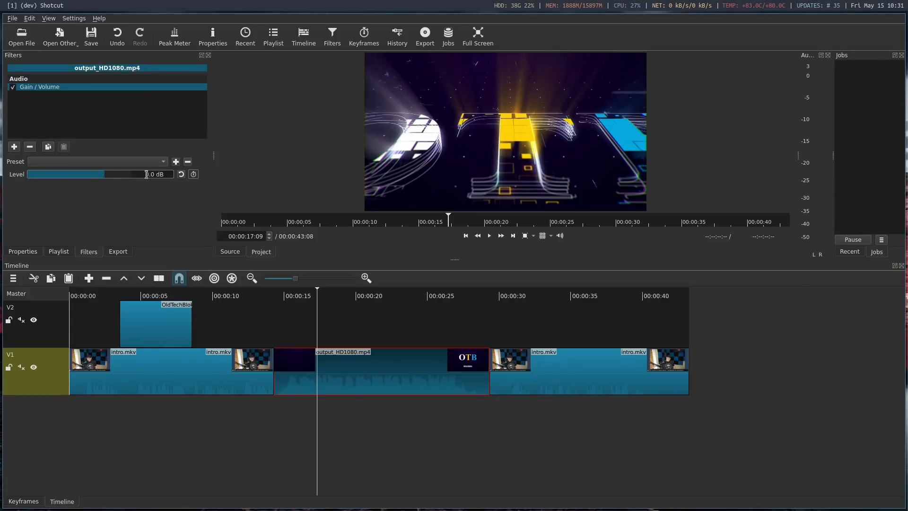
left_click_drag(147, 174, 157, 174)
type("-10")
left_click(384, 392)
Play part of the title sequence to check its volume, and return the playhead to 00:00:05:27 within the overlay
left_click(489, 235)
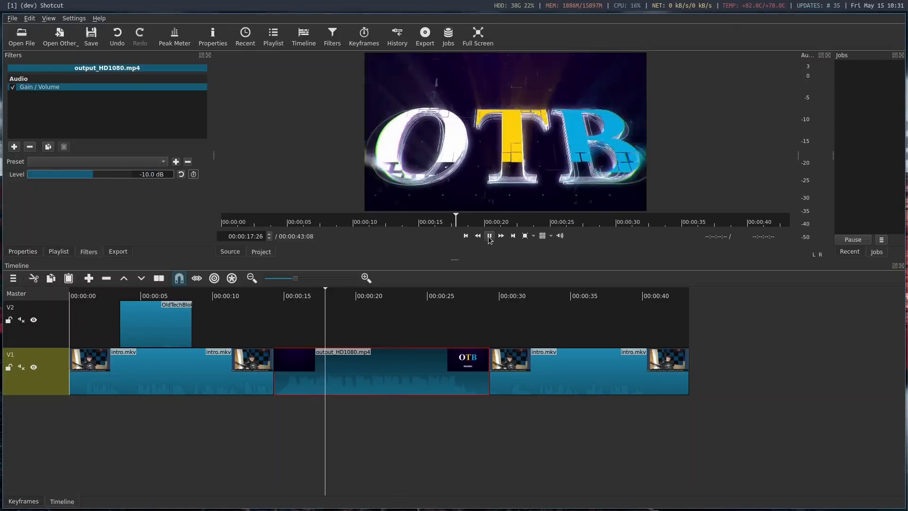
left_click(489, 236)
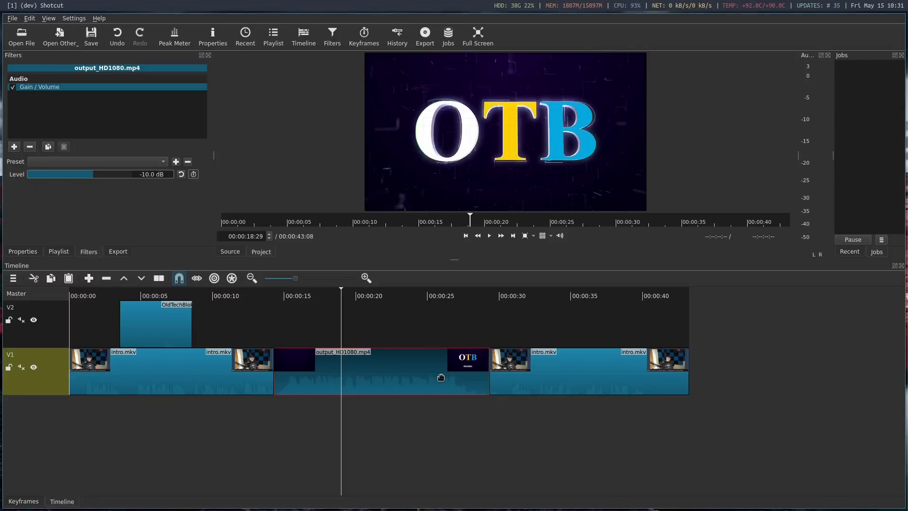
left_click(154, 295)
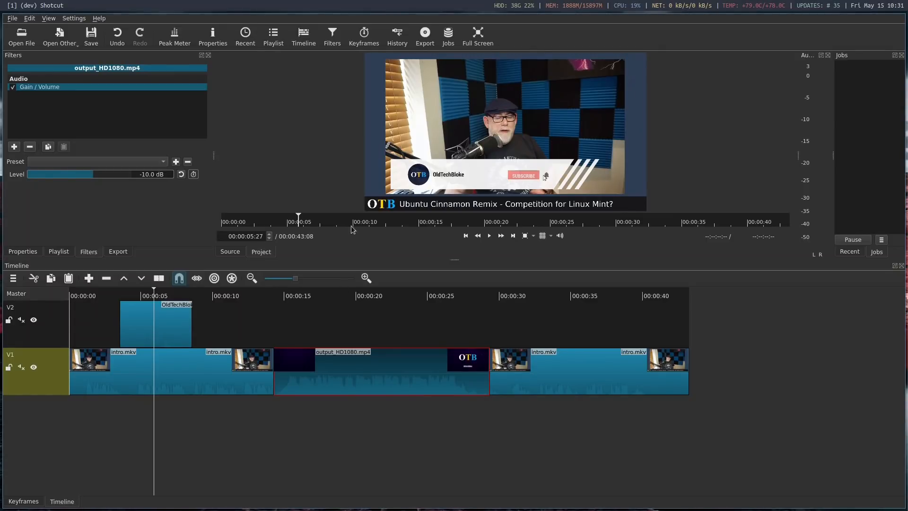
Review the hardware encoder options and export the timeline with the YouTube preset as shotcut.mp4 in the Videos folder
left_click(417, 35)
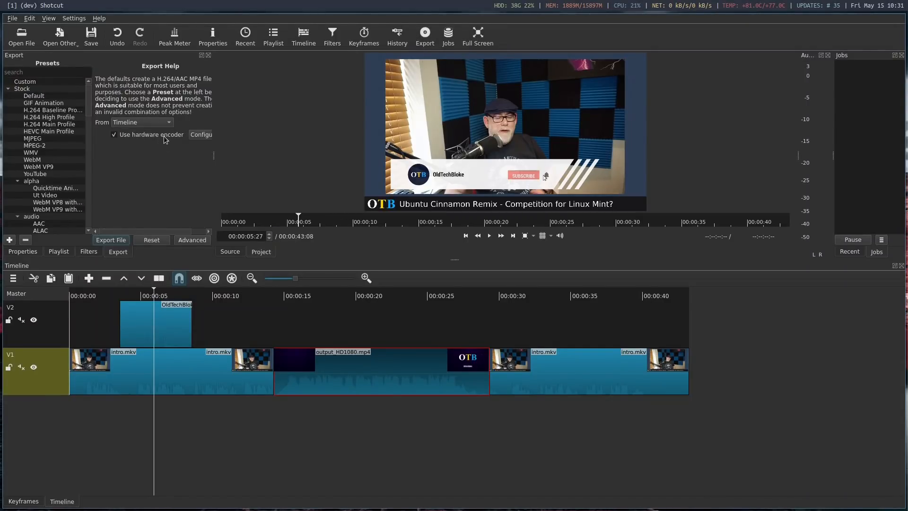
left_click(200, 134)
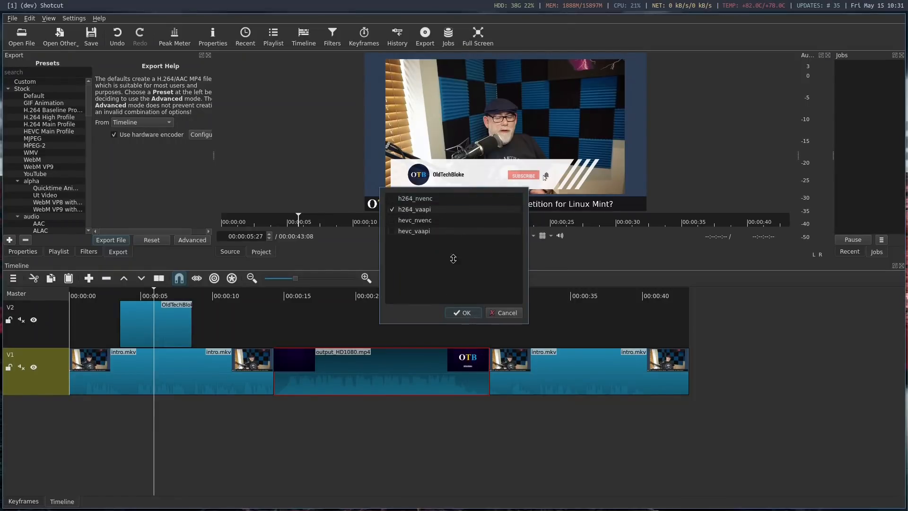
key("Escape")
left_click(51, 174)
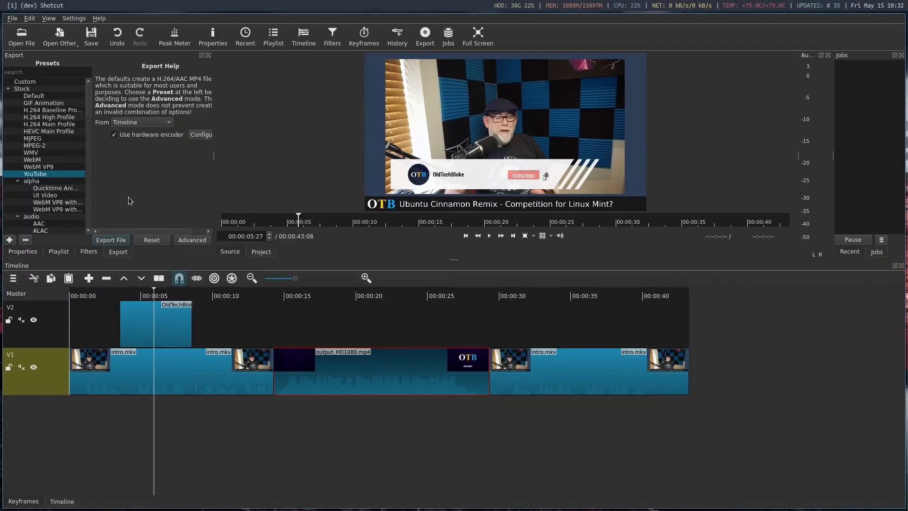
left_click(115, 239)
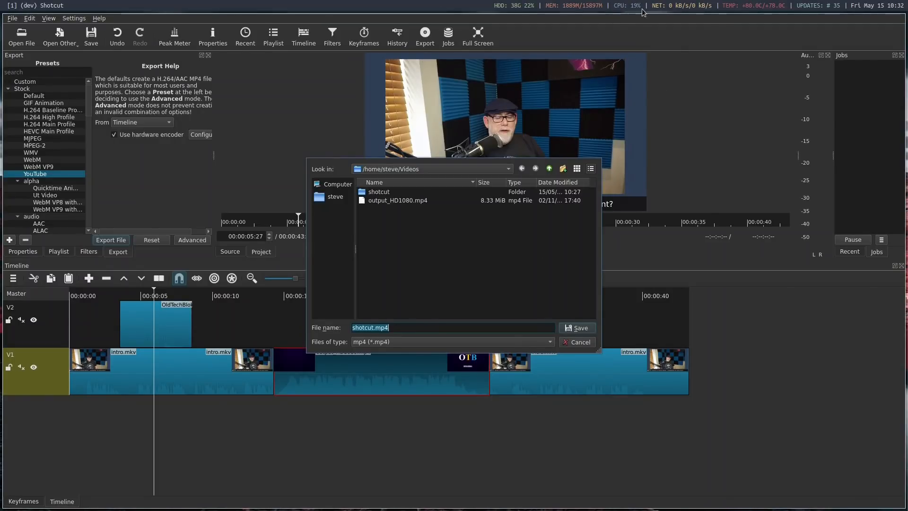
left_click(580, 326)
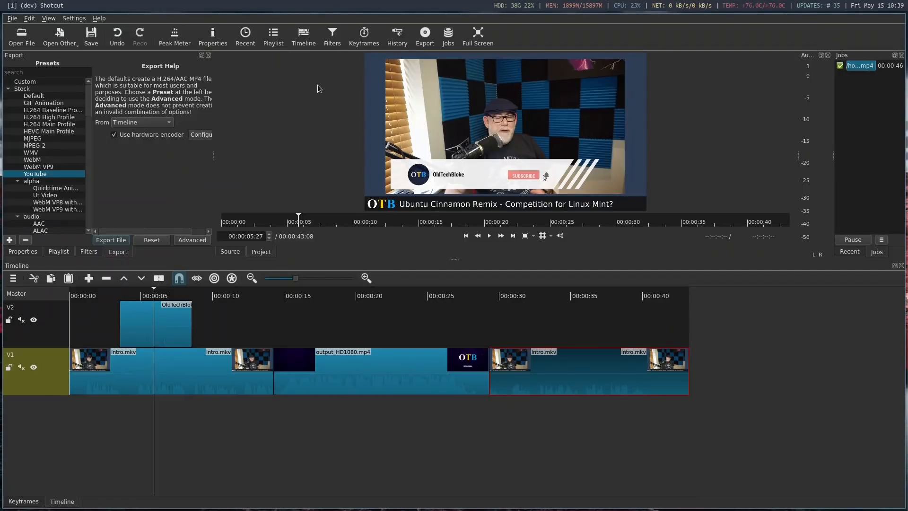
In the Pcmanfm file manager, examine the properties of shotcut.mp4 and open the file in VLC media player
key("super+3")
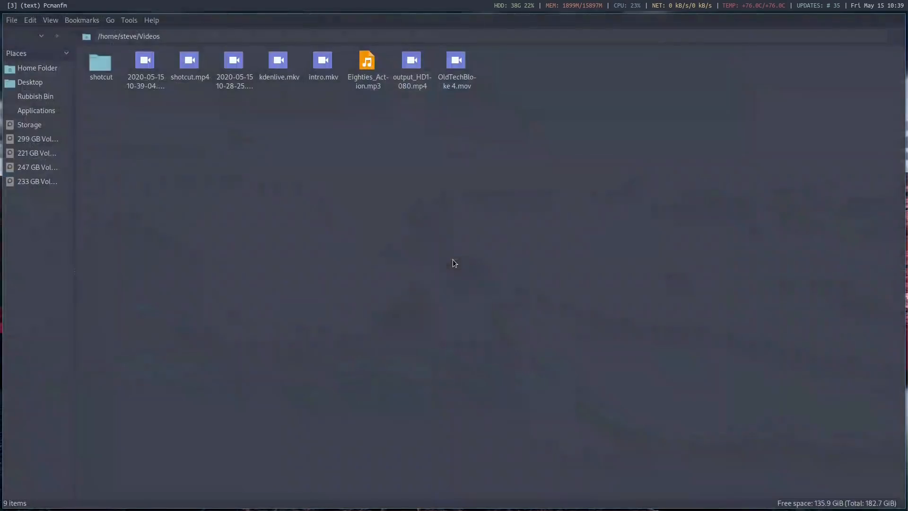
left_click(192, 71)
right_click(198, 69)
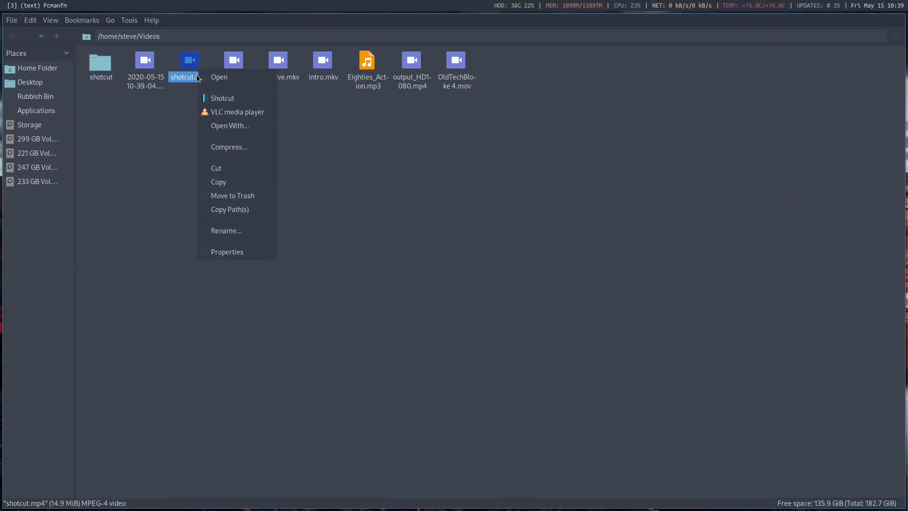
left_click(233, 252)
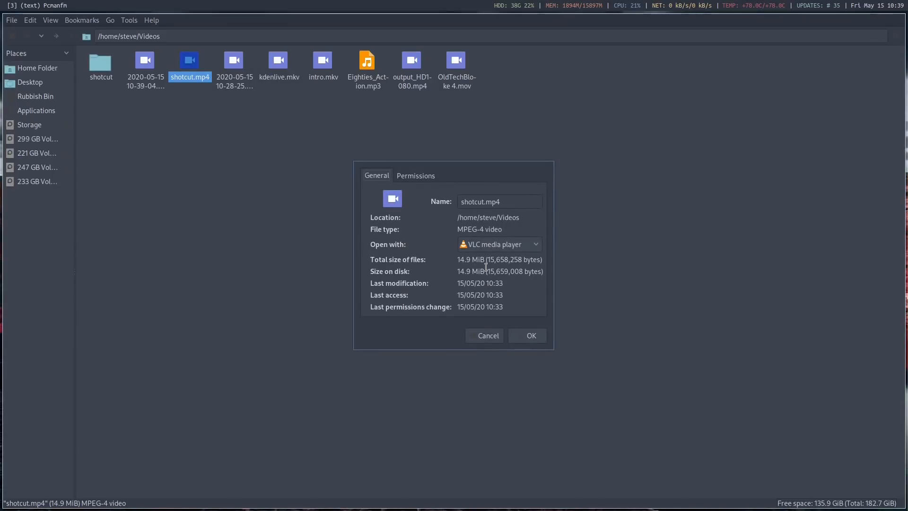
left_click(483, 336)
right_click(189, 60)
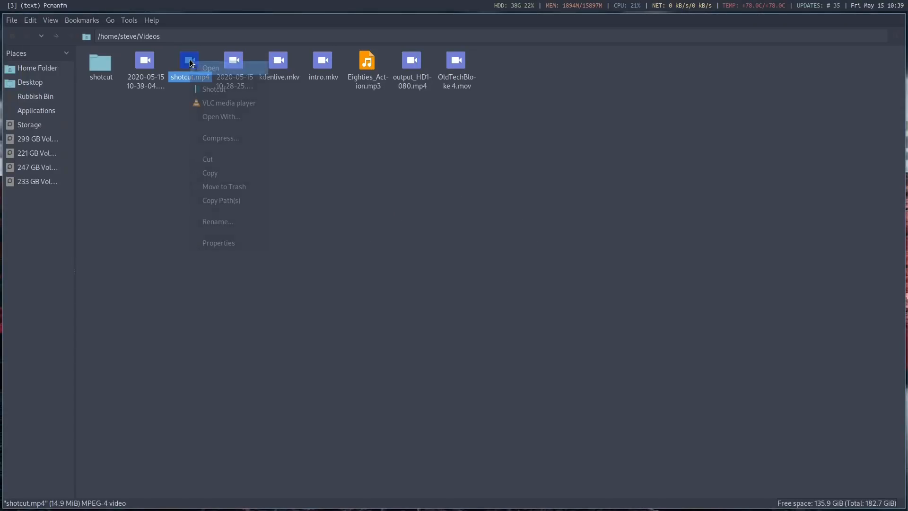
left_click(224, 104)
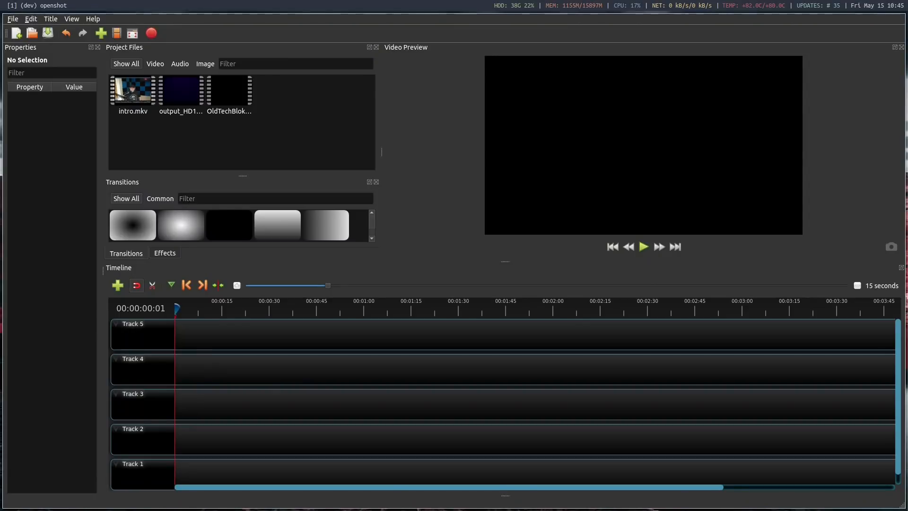
In OpenShot, check the program's version information and close the dialog
left_click(92, 21)
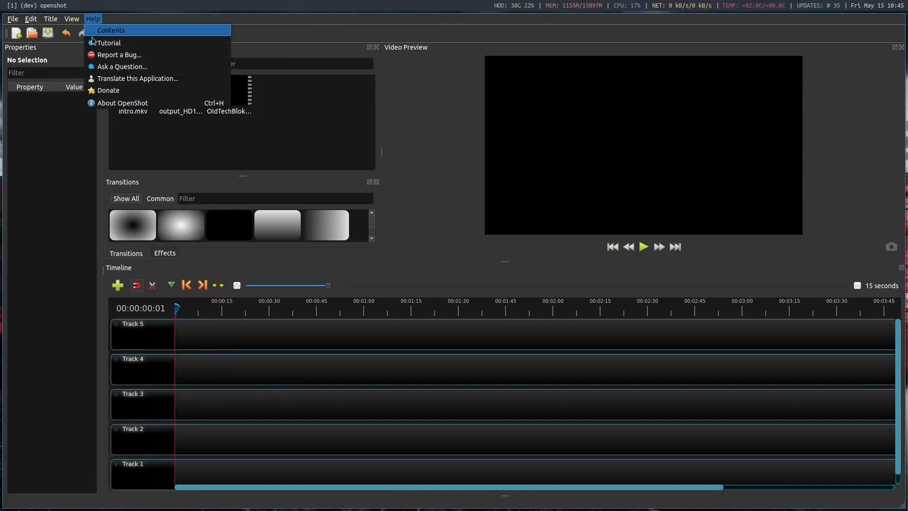
left_click(122, 103)
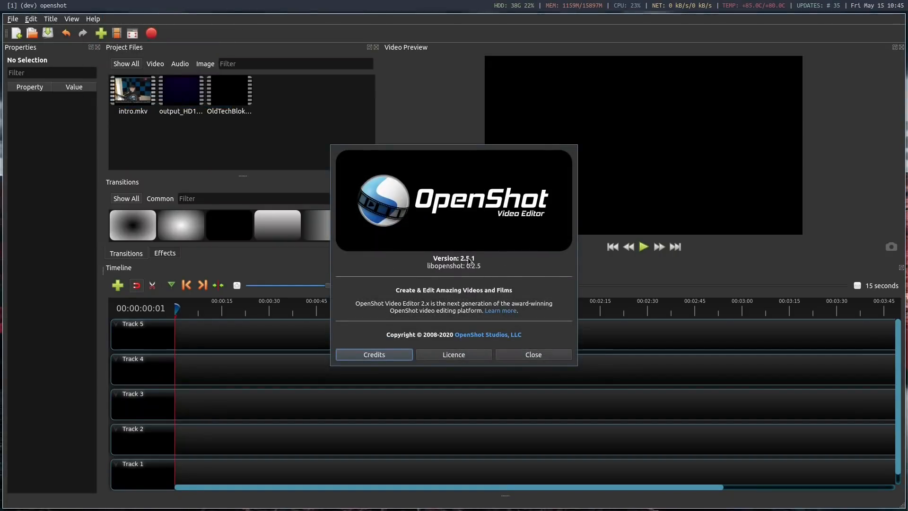
left_click(534, 354)
Review the hardware decoding and thread settings in the Performance preferences, leaving them as they are
left_click(32, 19)
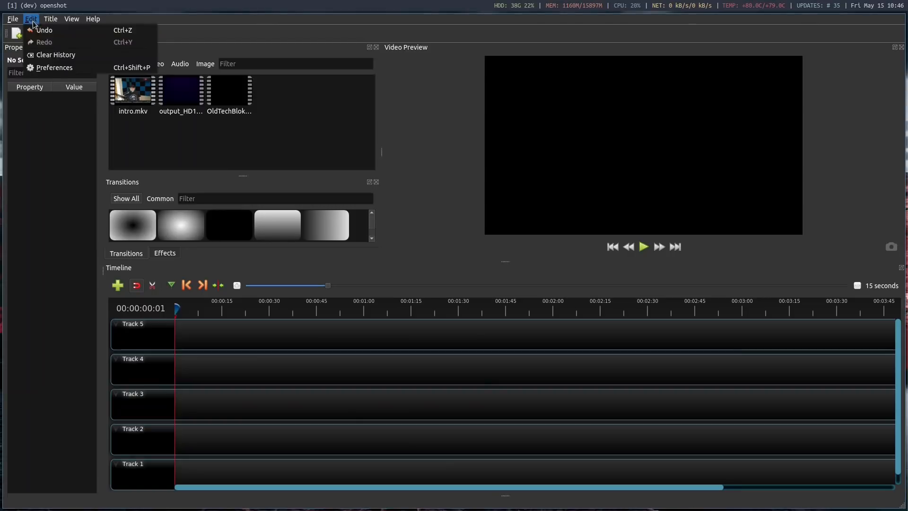
left_click(38, 69)
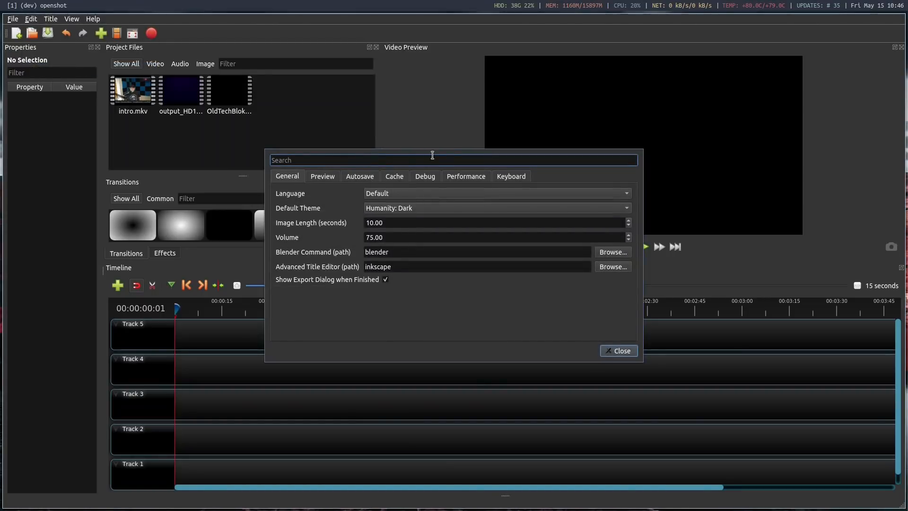
left_click(469, 177)
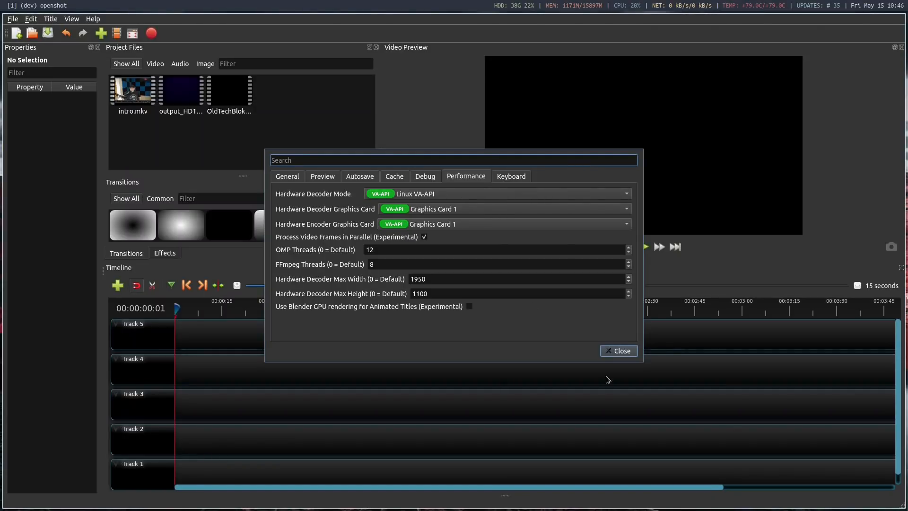
left_click(622, 349)
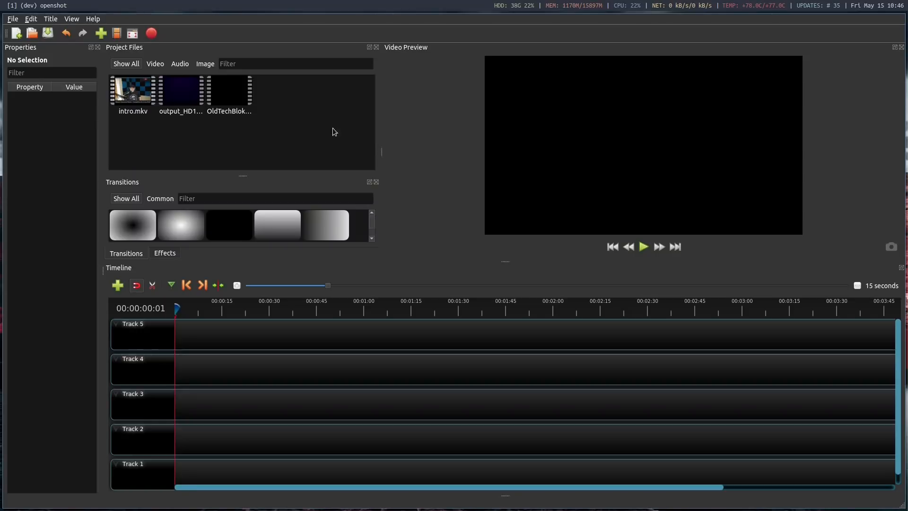
Place intro.mkv at the start of Track 4 and split it at 00:00:12:27, keeping both sides
left_click_drag(142, 96, 239, 364)
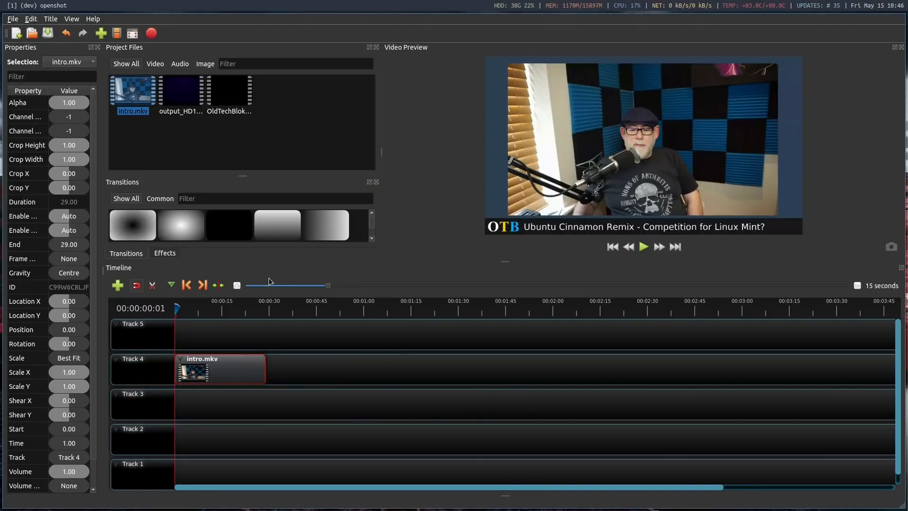
left_click(245, 286)
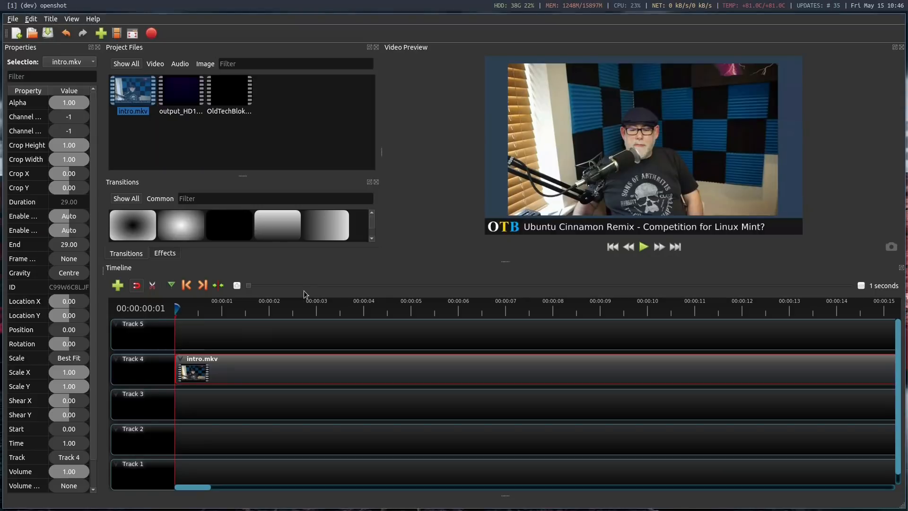
left_click_drag(245, 286, 265, 286)
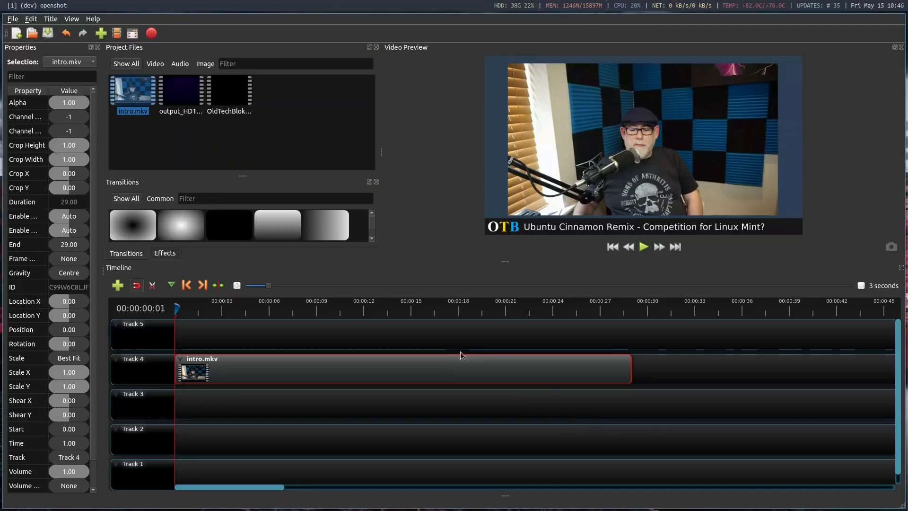
left_click(378, 310)
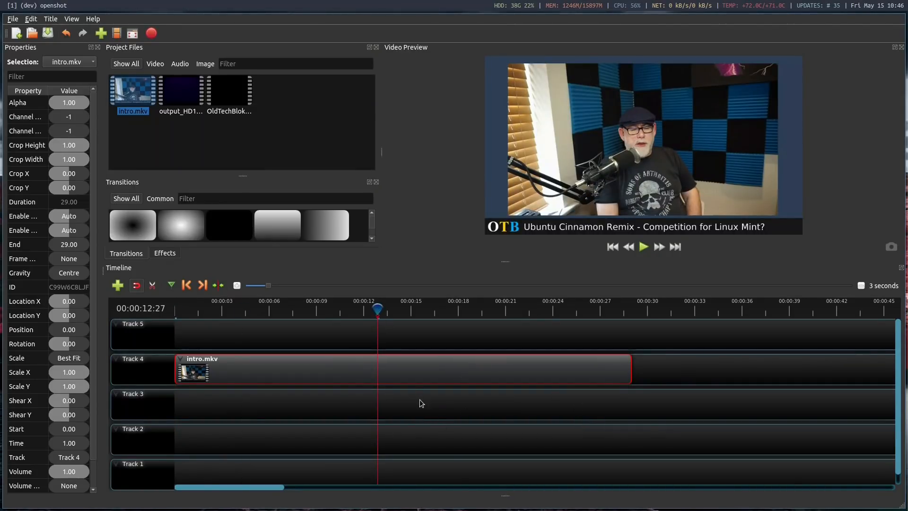
key("ctrl+k")
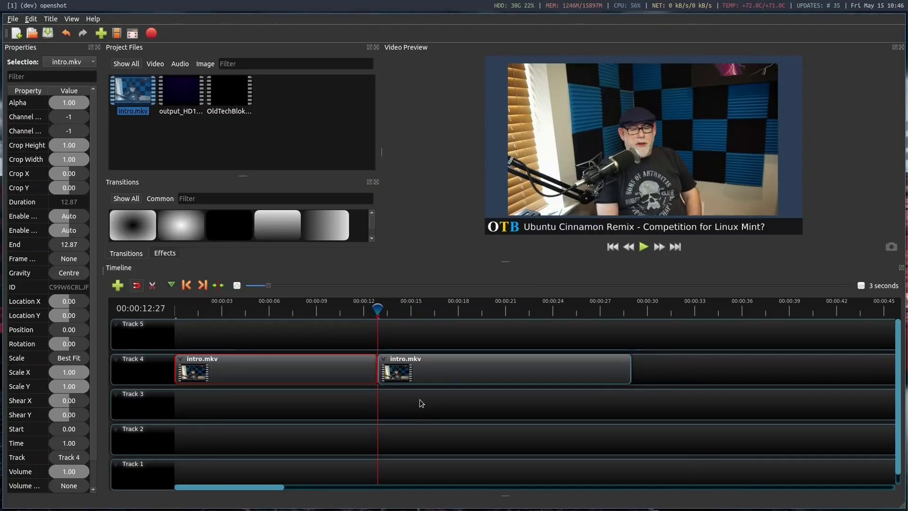
Move the second intro.mkv part to about 26.5 seconds and place output_HD1080.mp4 directly after the first part on Track 4
left_click_drag(428, 380, 646, 378)
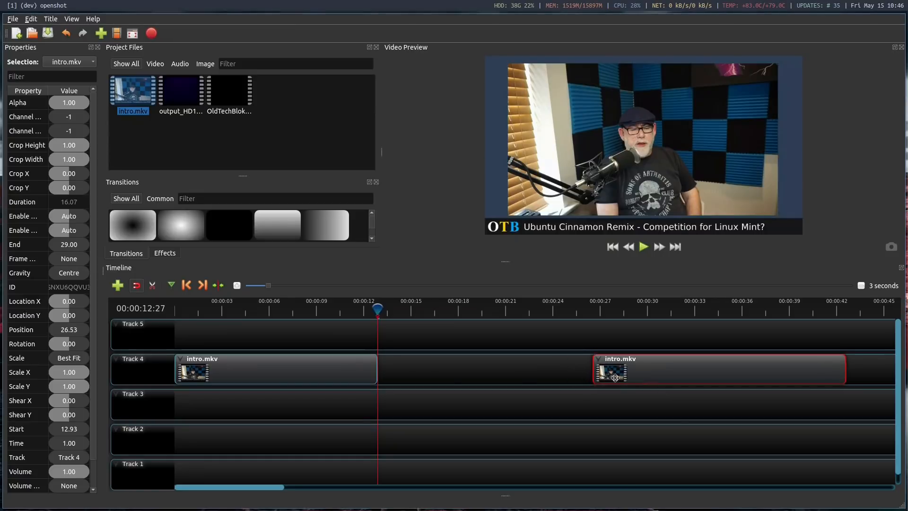
left_click(348, 308)
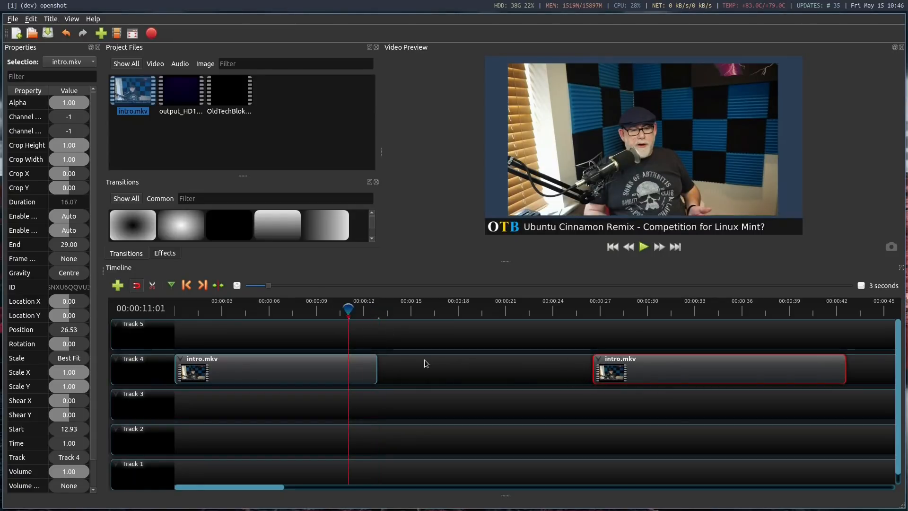
mouse_move(180, 92)
left_mouse_down()
mouse_move(425, 366)
mouse_move(398, 365)
mouse_move(396, 354)
left_mouse_up()
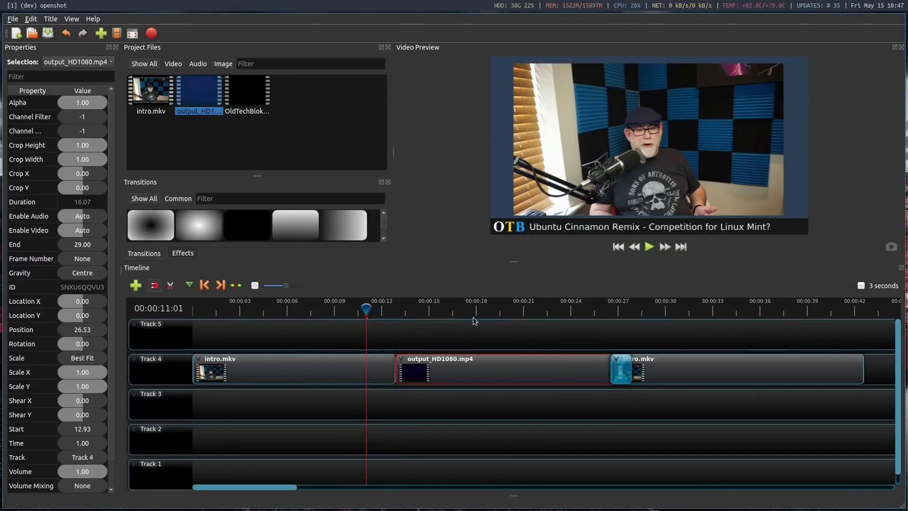
Undo the automatic overlap transition and move the second intro.mkv part to 27.87 seconds, directly after output_HD1080.mp4 on Track 4
left_click(65, 36)
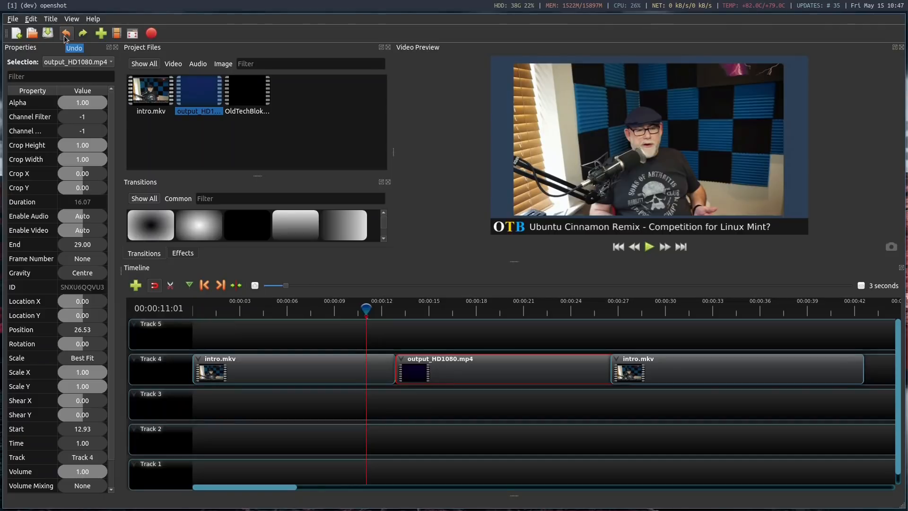
left_click(66, 37)
left_click_drag(664, 368, 742, 369)
left_click(580, 346)
left_click_drag(580, 346, 541, 361)
left_click_drag(755, 365, 703, 367)
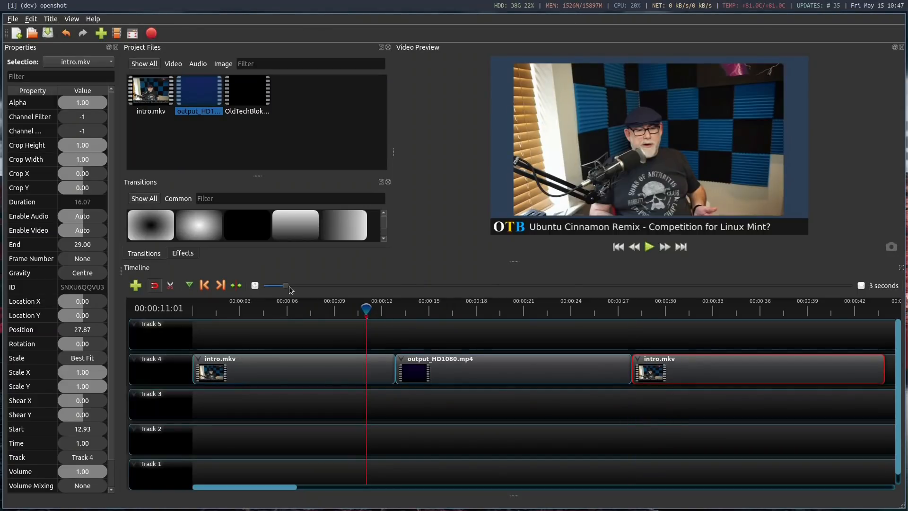
Place the playhead at 00:00:19:27 and set the volume of the entire output_HD1080.mp4 clip to 70%
left_click_drag(277, 287, 260, 286)
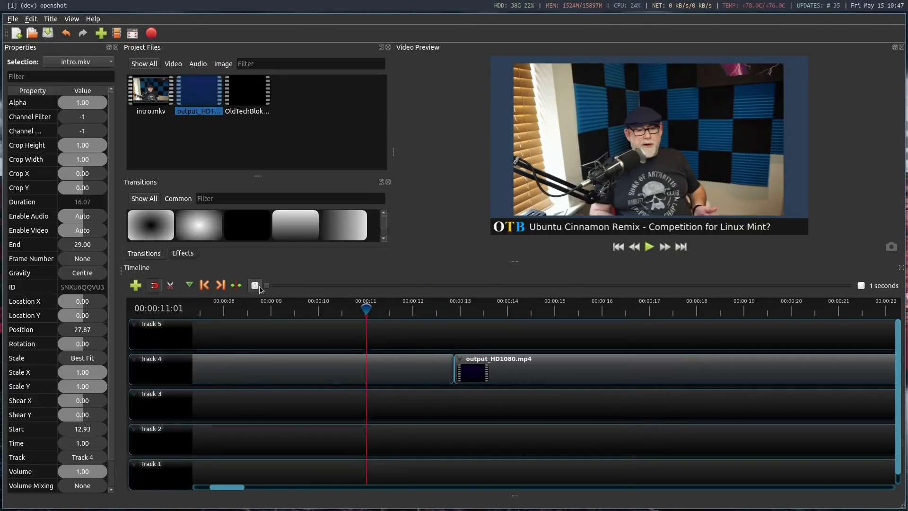
left_click(299, 285)
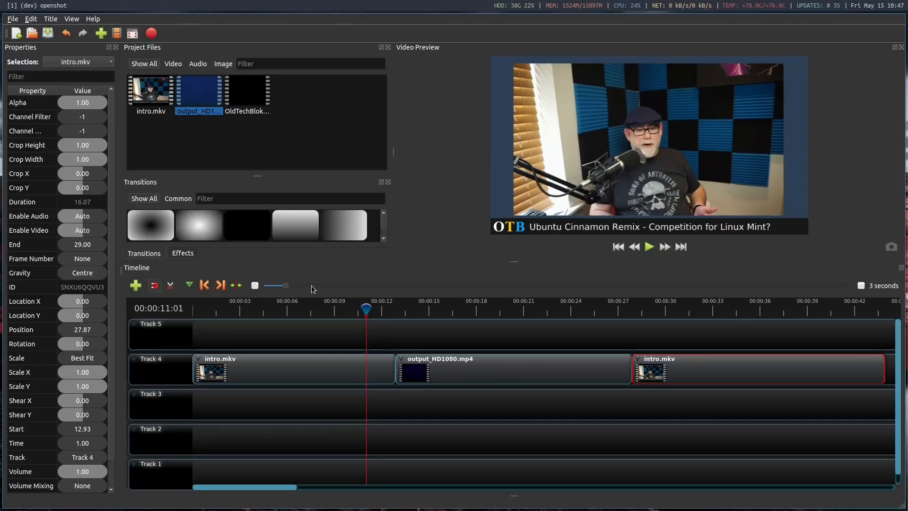
left_click(312, 289)
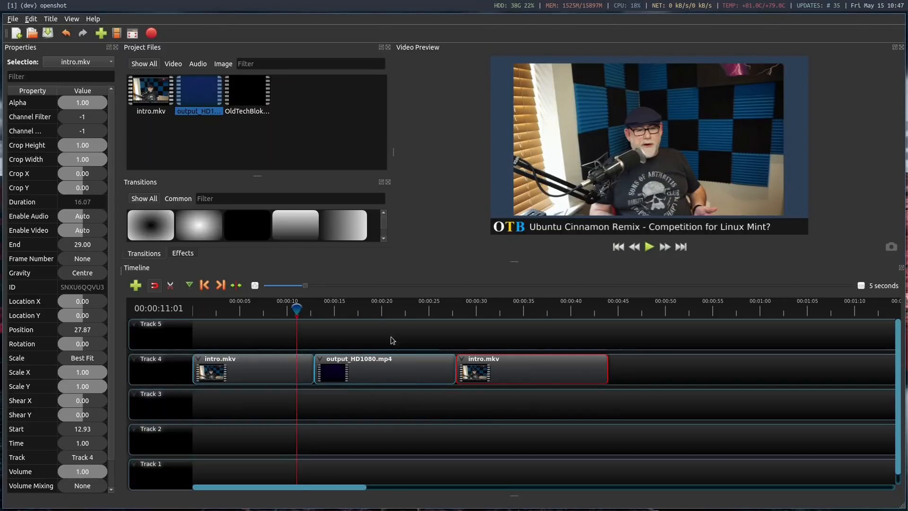
left_click(381, 310)
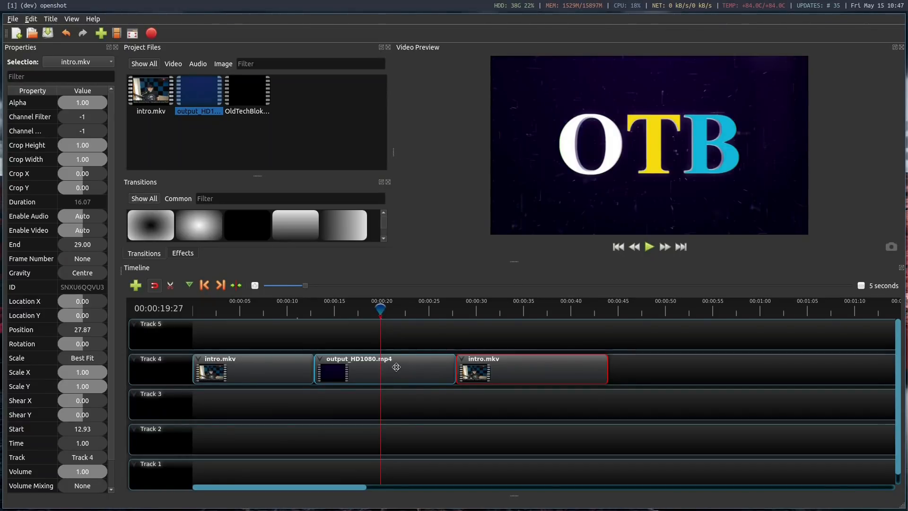
right_click(396, 367)
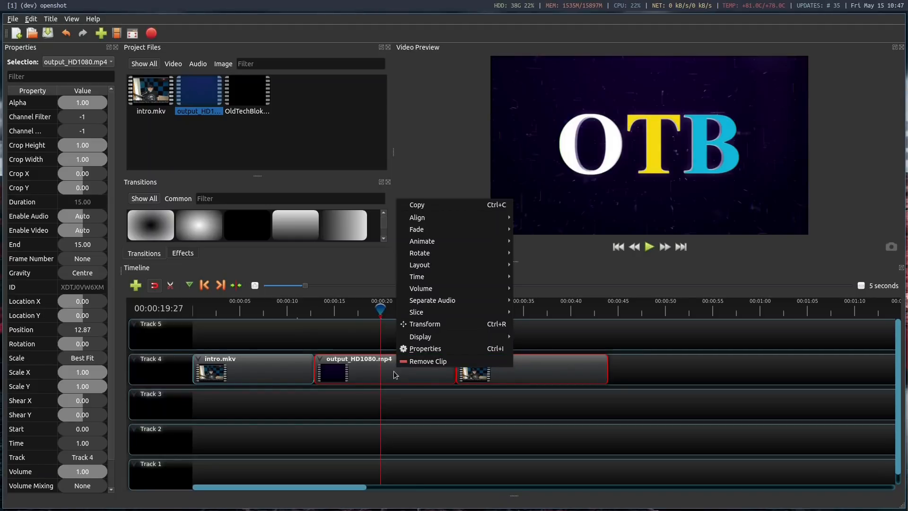
mouse_move(462, 291)
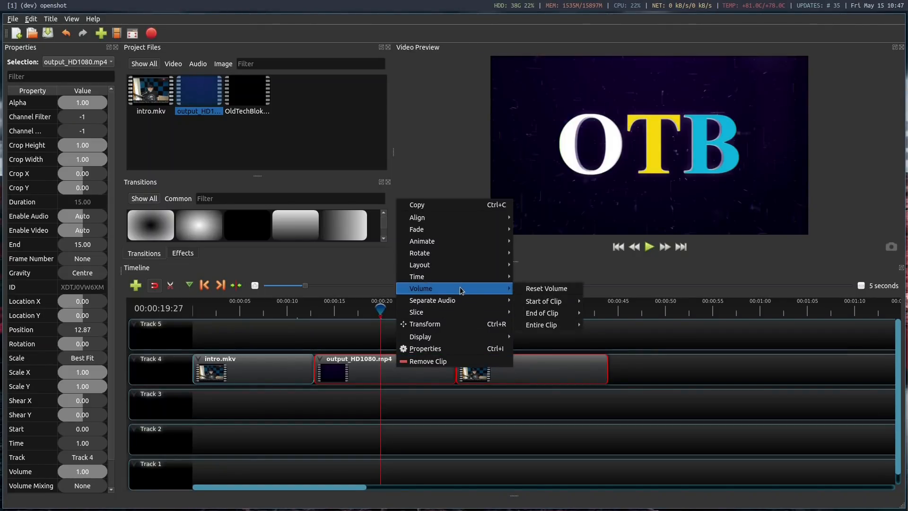
mouse_move(560, 327)
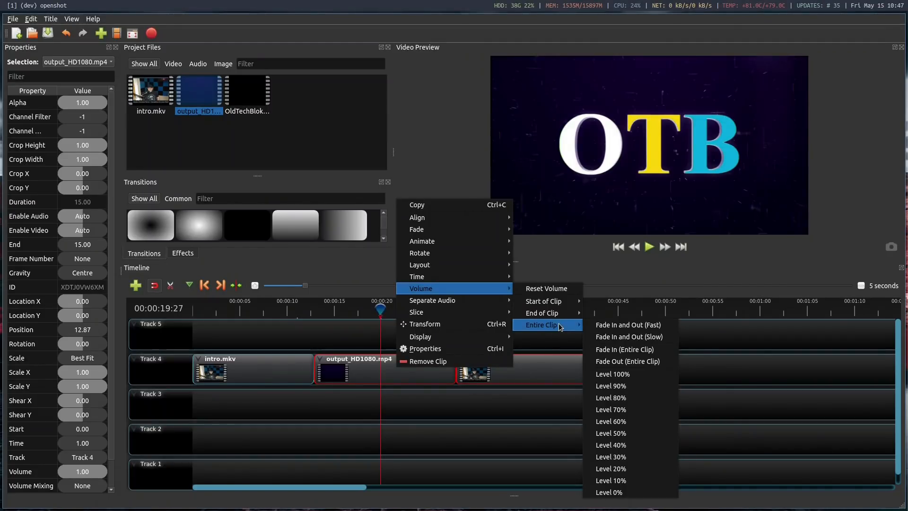
left_click(627, 411)
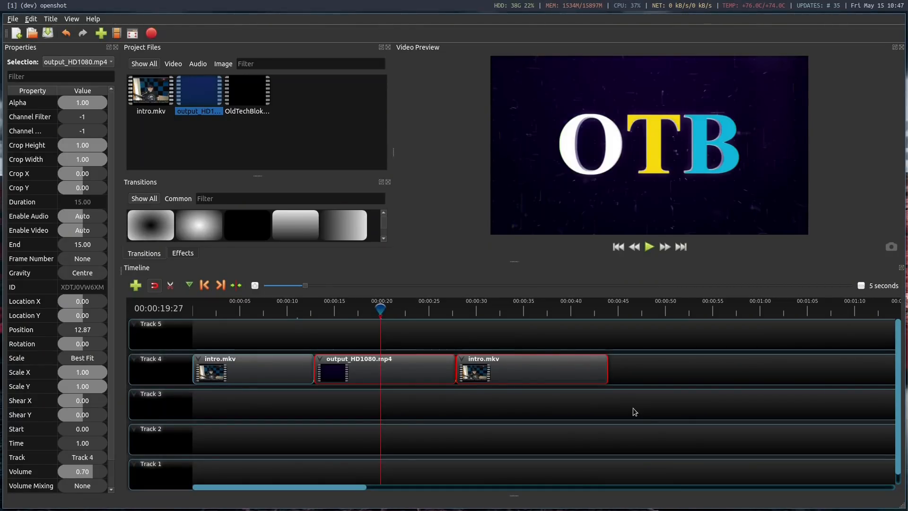
Place OldTechBloke 4.mov on Track 5 at about 3.9 seconds and set the playhead to the start of that clip
left_click_drag(246, 89, 231, 336)
left_click(235, 306)
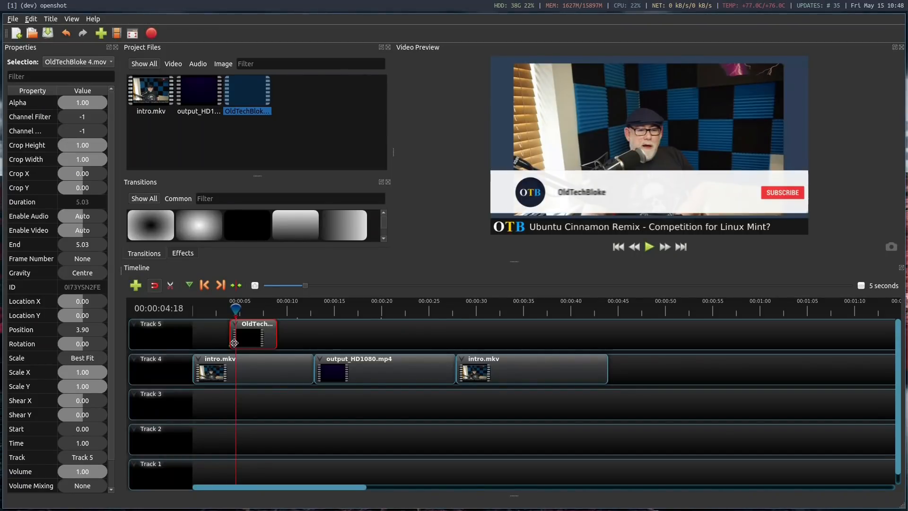
left_click(204, 285)
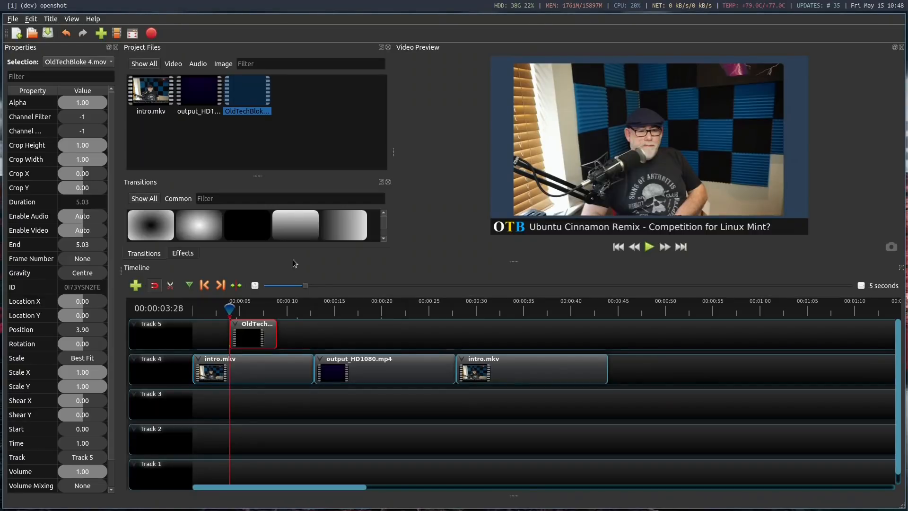
left_click(239, 313)
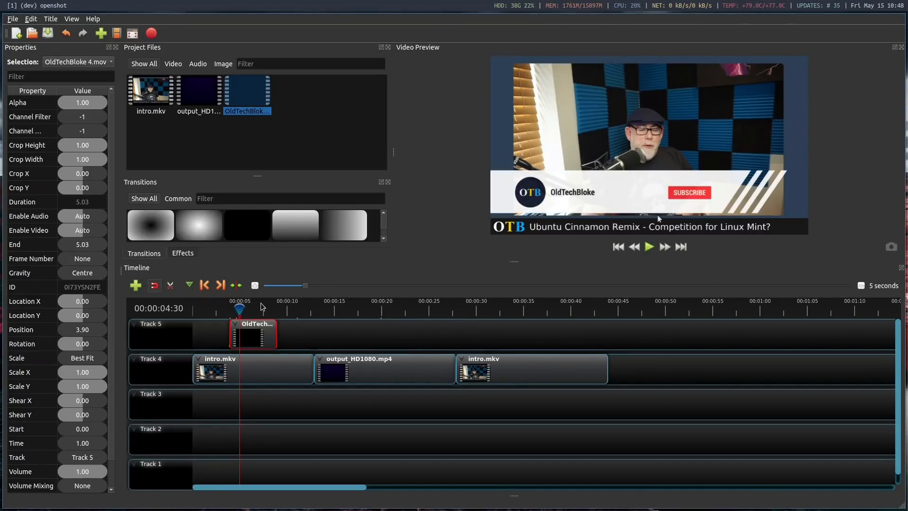
left_click(204, 284)
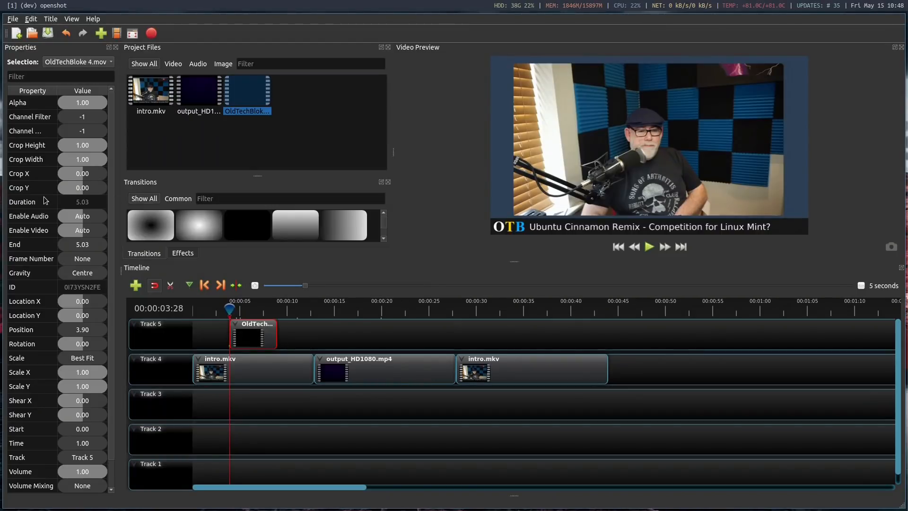
Set the OldTechBloke 4.mov overlay's Location X to -0.03 and Location Y to 0.08
left_click(86, 305)
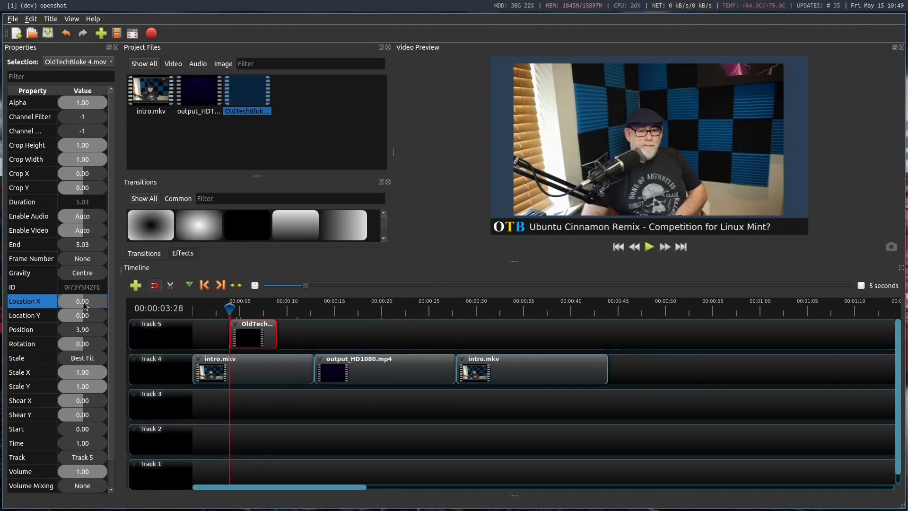
key("minus")
type("0")
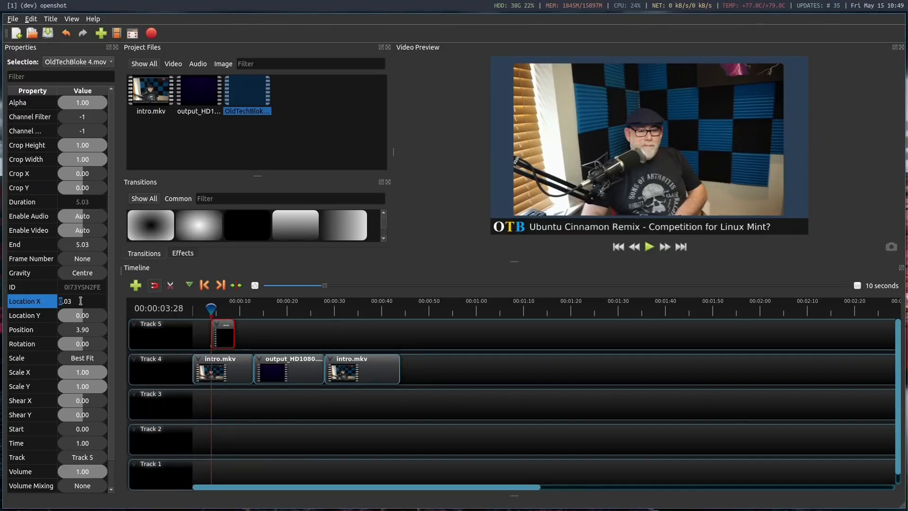
type("-0")
key("Return")
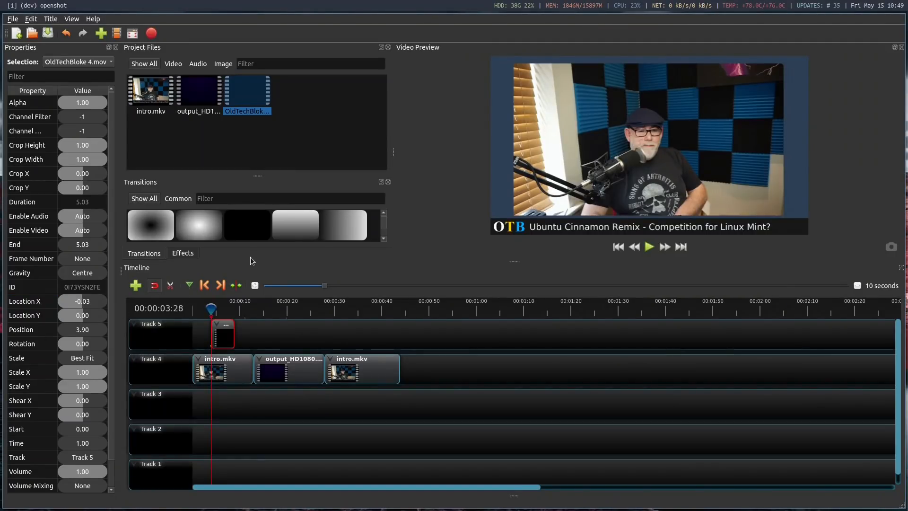
double_click(85, 315)
type("0")
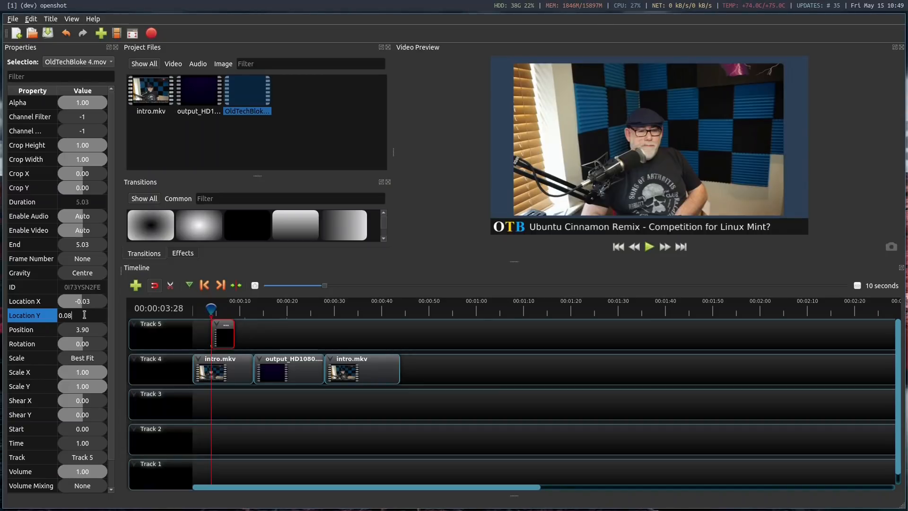
key("Return")
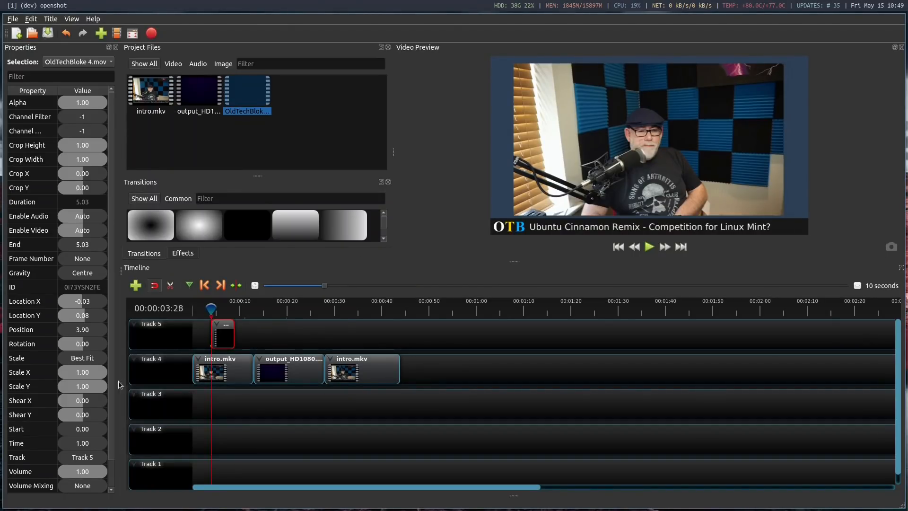
Scale the OldTechBloke 4.mov overlay to 0.70 in both Scale X and Scale Y
double_click(87, 373)
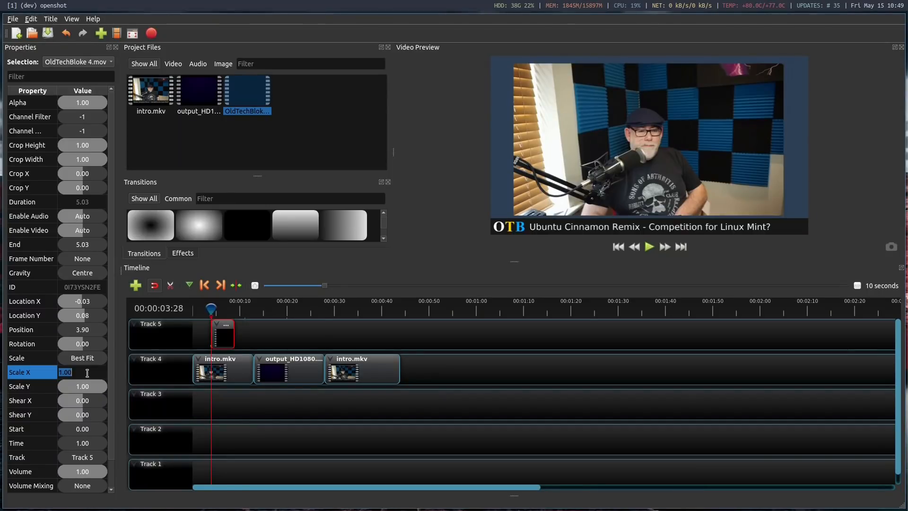
type("0.7")
double_click(87, 388)
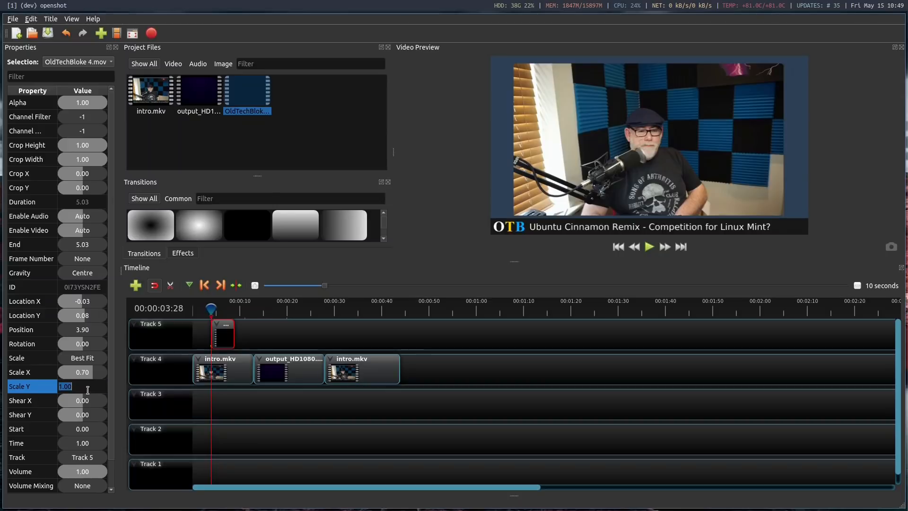
type("0.7")
key("Return")
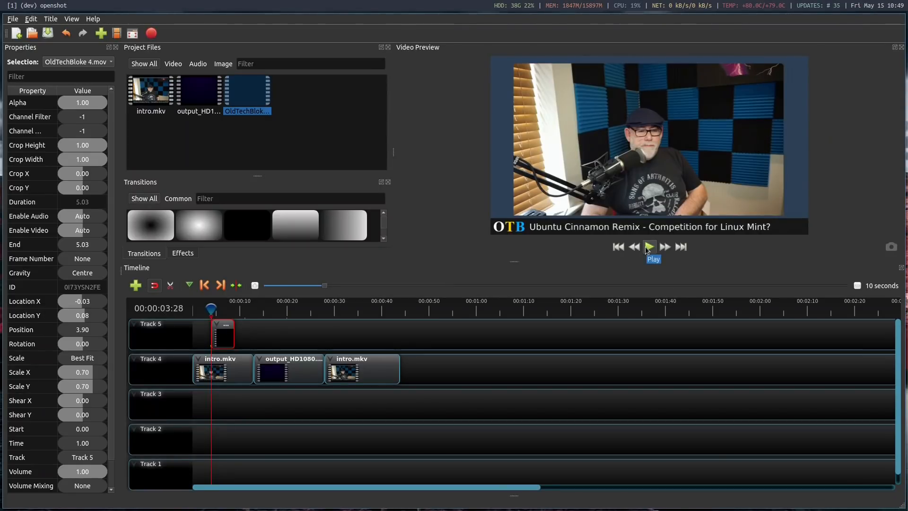
Set the entire first intro.mkv part's volume to 0% and play back the overlay section as a preview
right_click(229, 367)
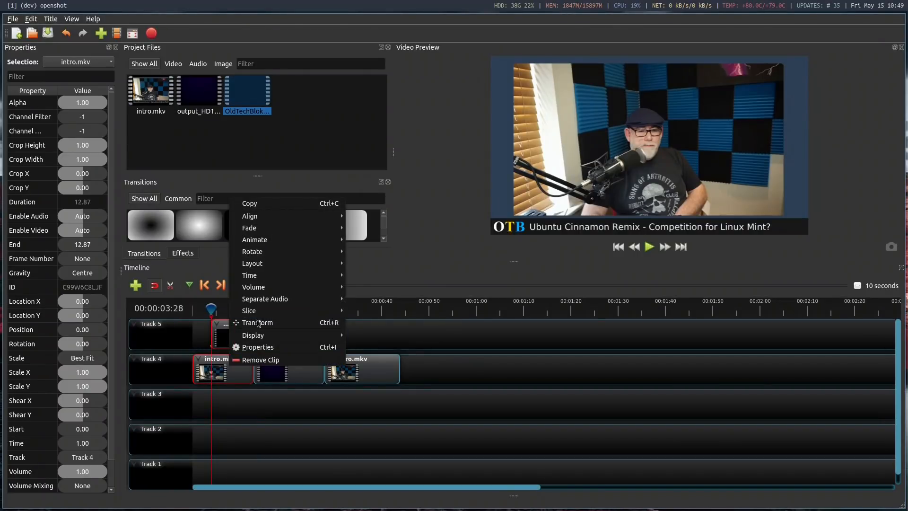
mouse_move(286, 291)
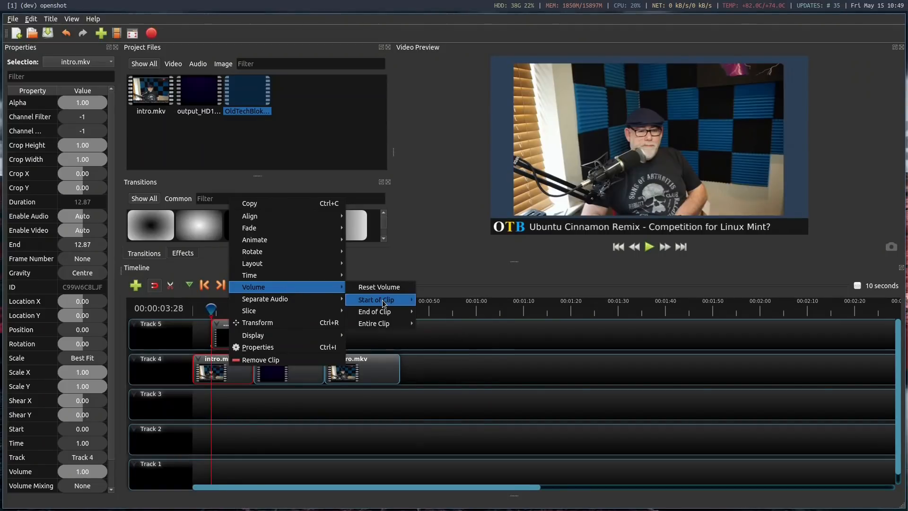
mouse_move(384, 303)
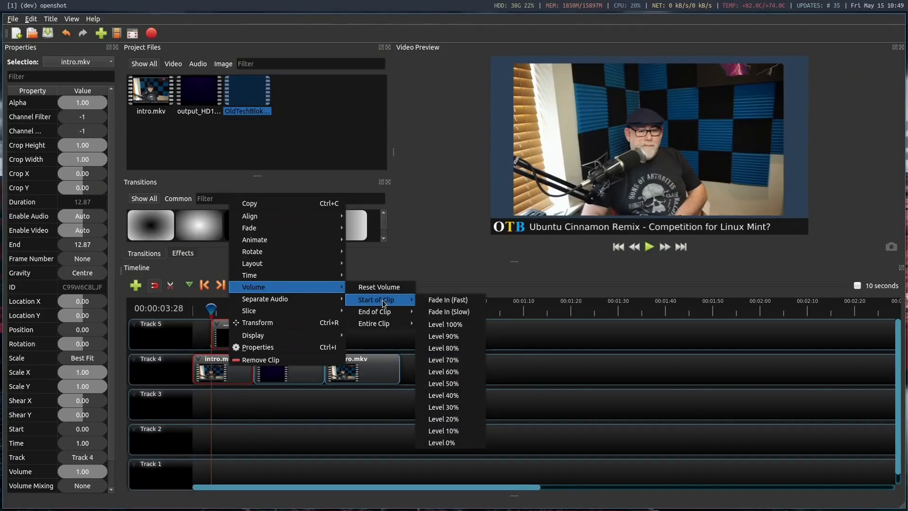
mouse_move(379, 325)
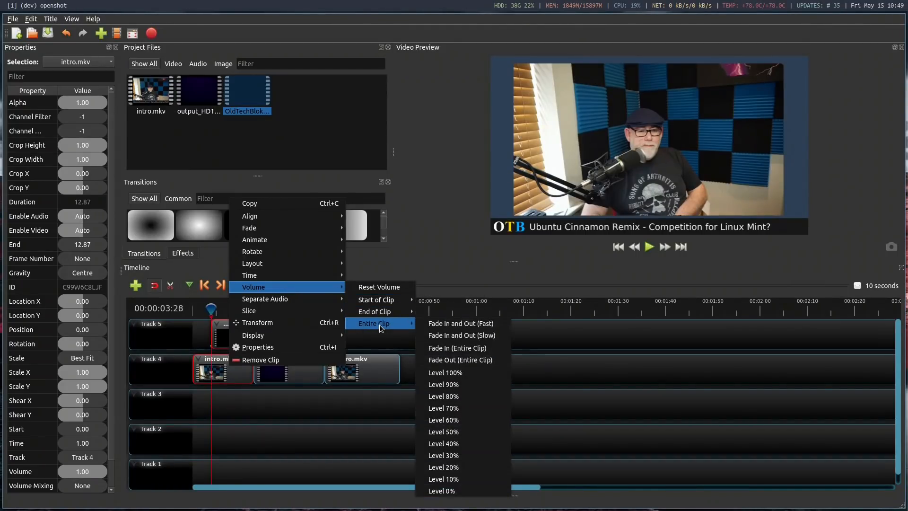
left_click(440, 490)
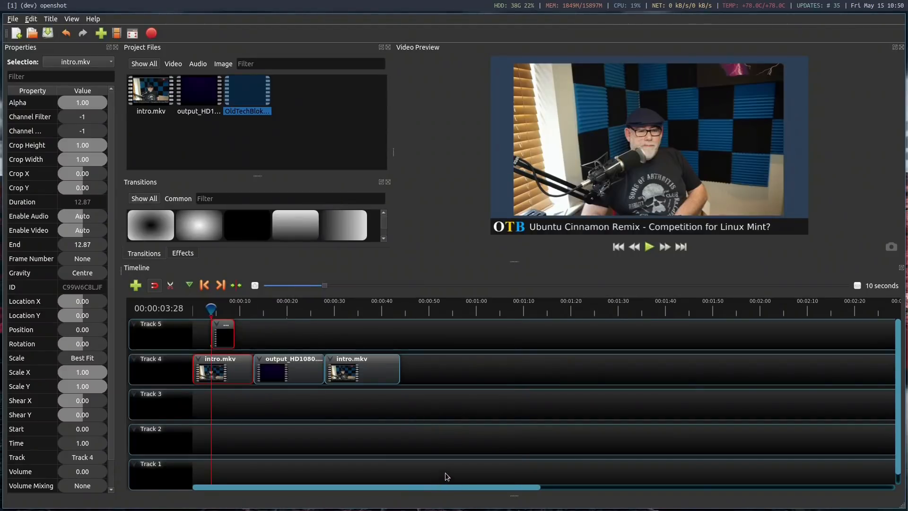
left_click(648, 246)
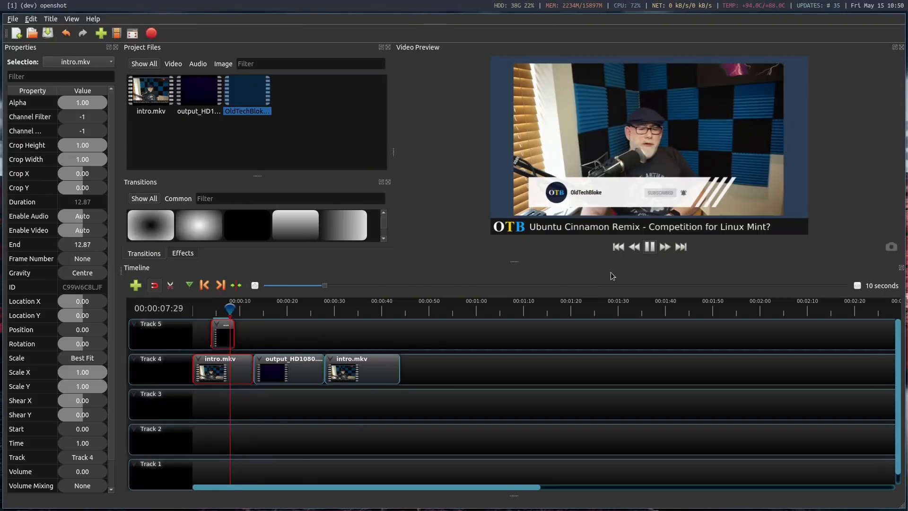
left_click(651, 248)
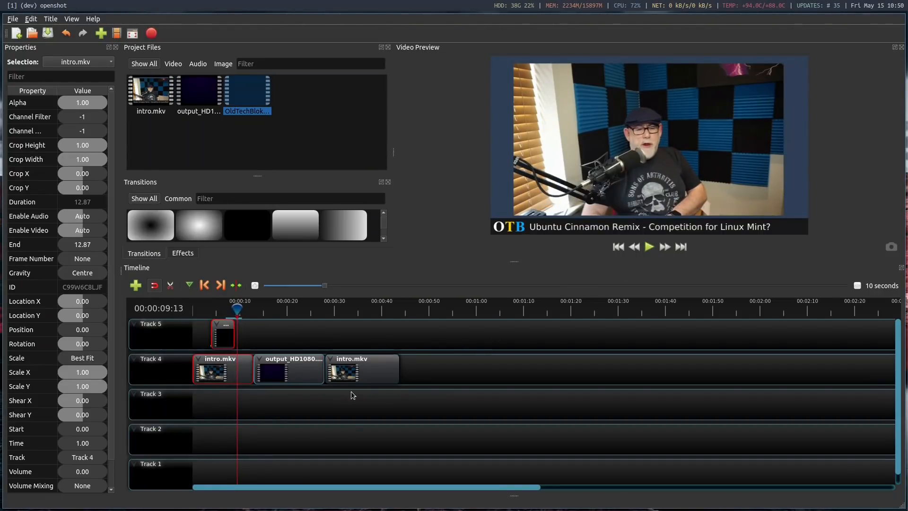
Restore the volume of the entire first intro.mkv part to 100%
right_click(224, 369)
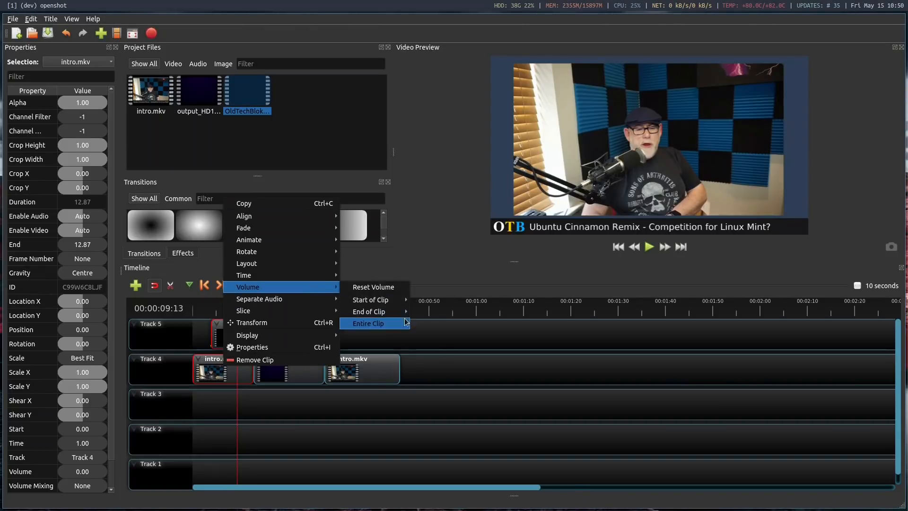
mouse_move(378, 324)
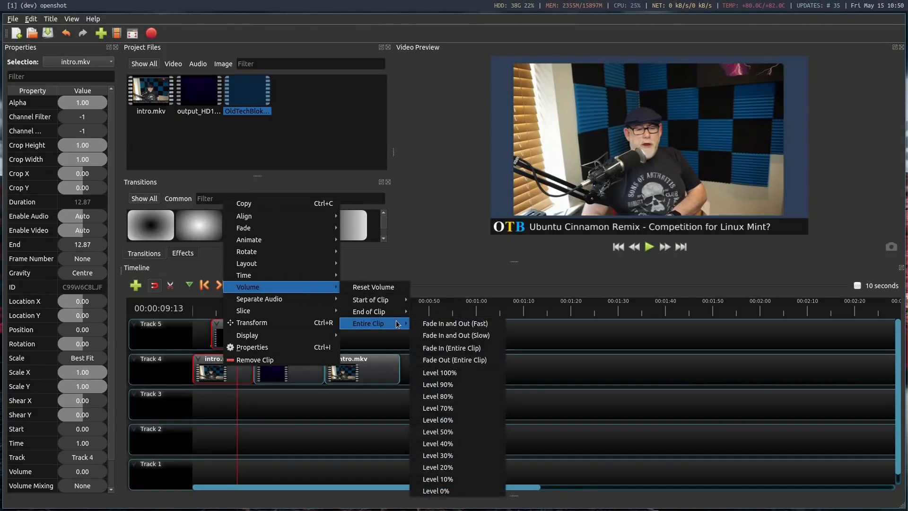
left_click(437, 373)
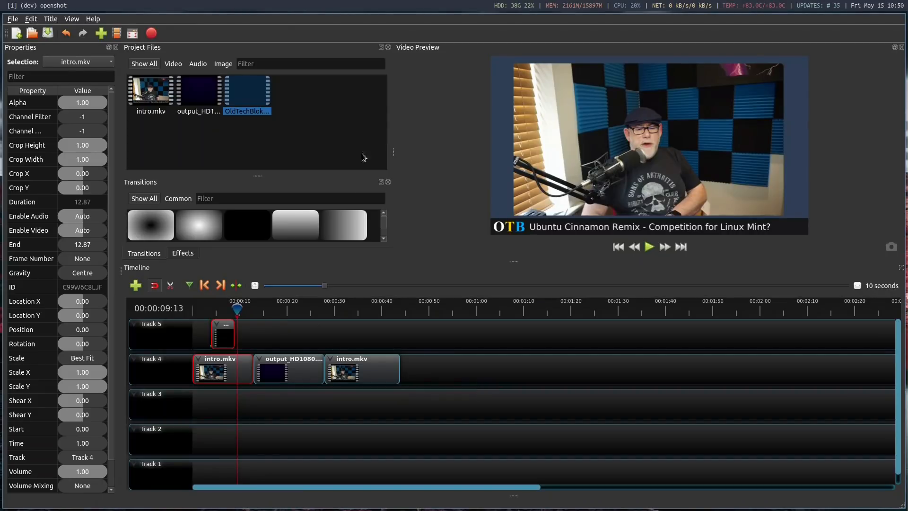
Open the video export settings and choose the home directory's Videos folder as the export destination
left_click(151, 33)
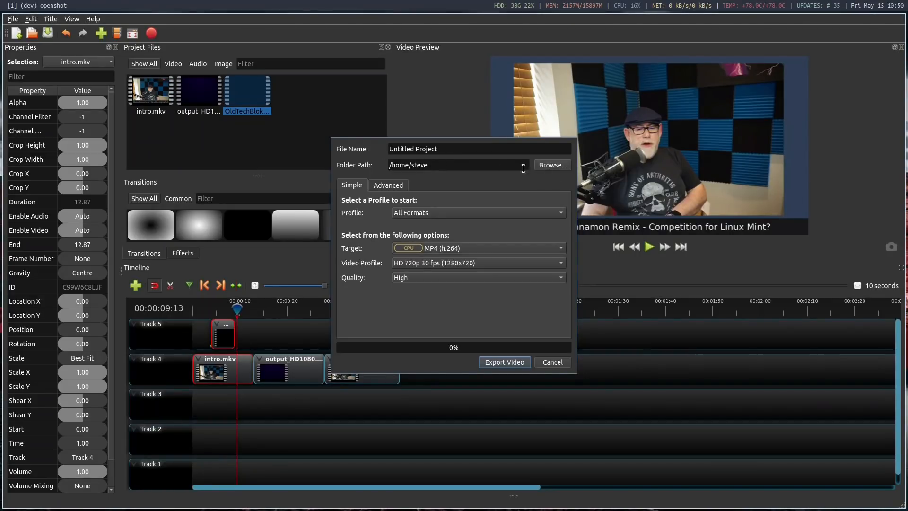
left_click(538, 167)
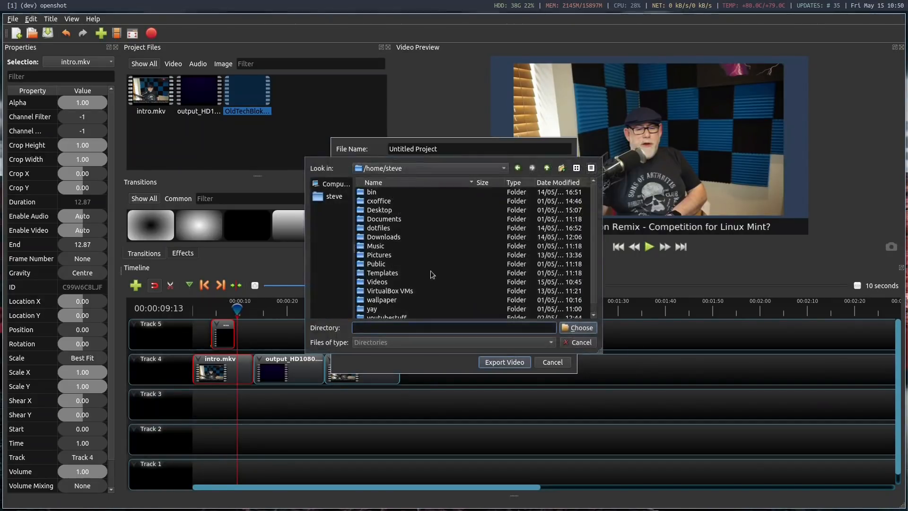
double_click(387, 283)
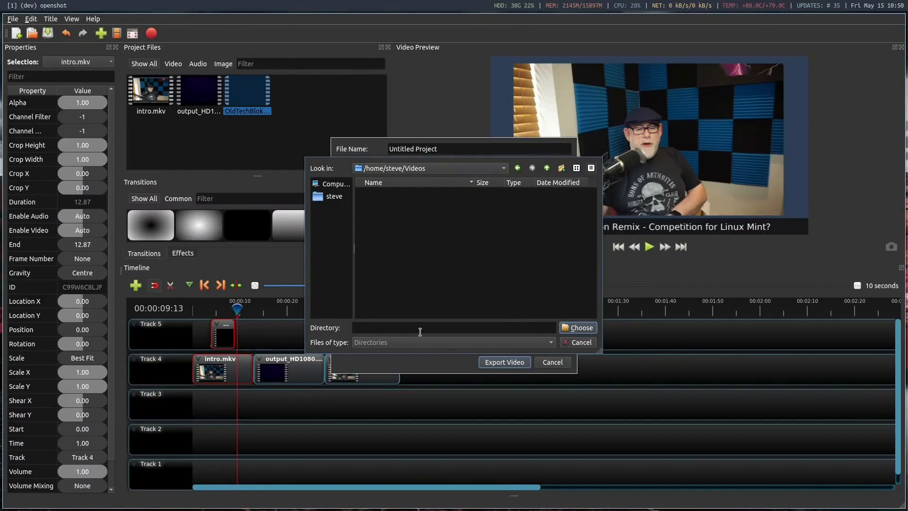
left_click(577, 326)
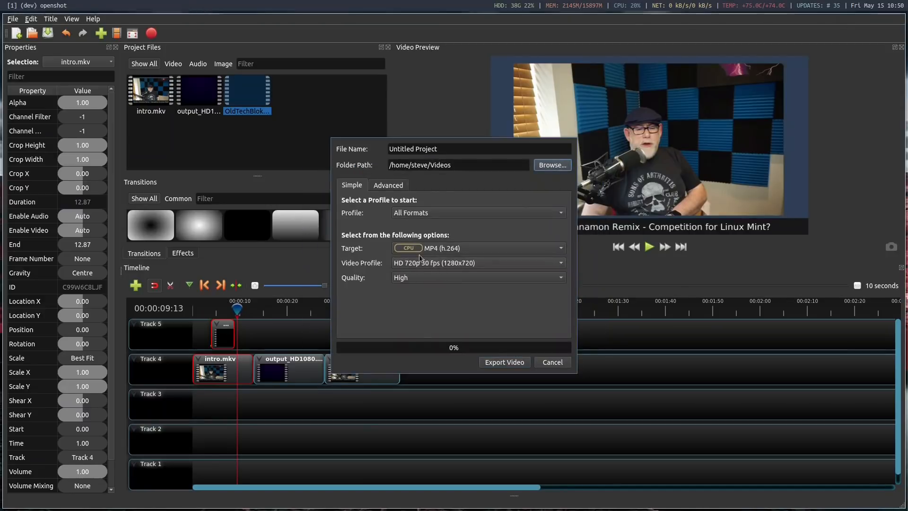
left_click(472, 164)
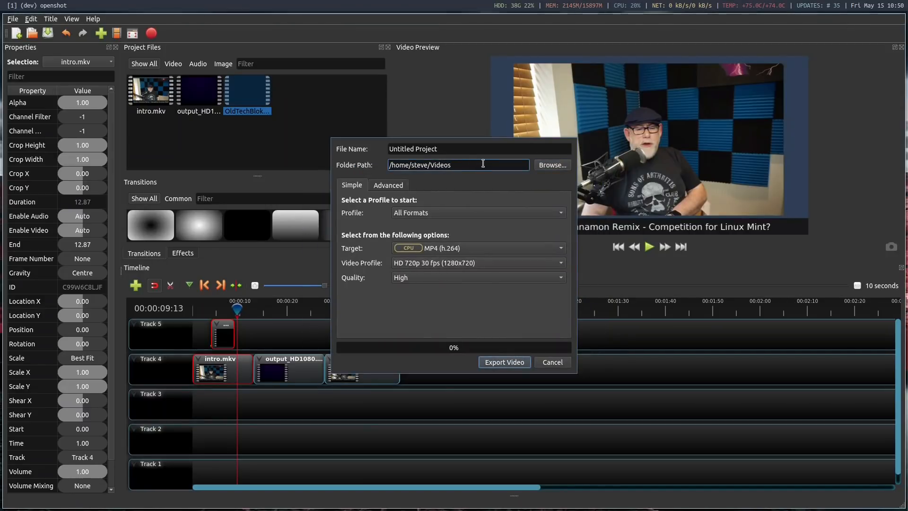
type("/opens")
key("BackSpace")
key("BackSpace")
key("BackSpace")
key("BackSpace")
Name the export file openshot
key("shift+Tab")
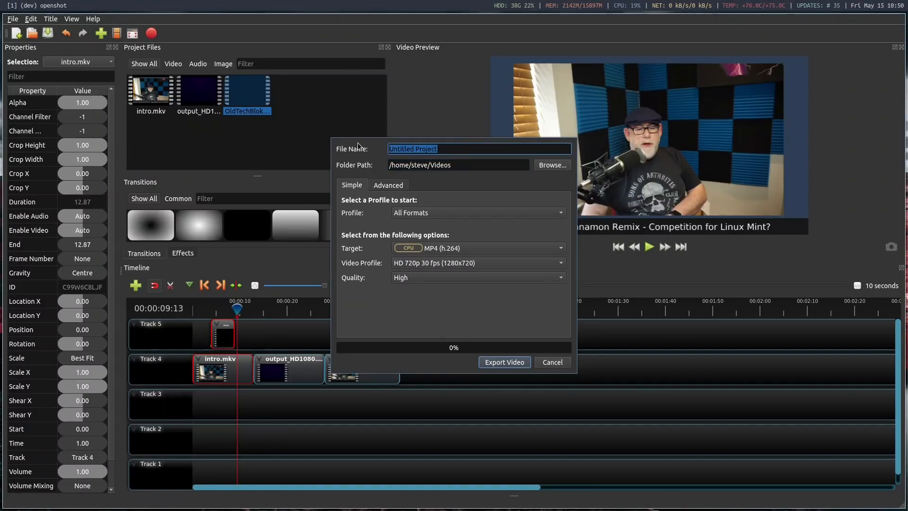
type("opens")
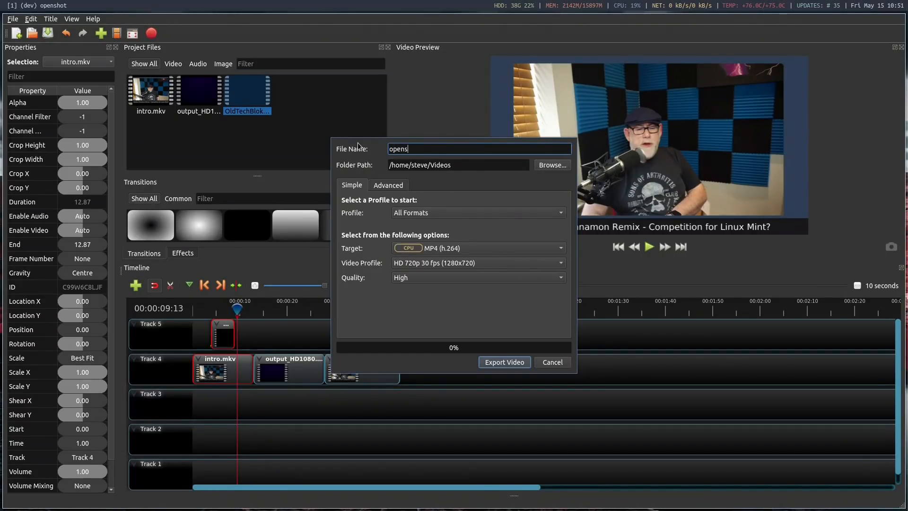
type("ohot")
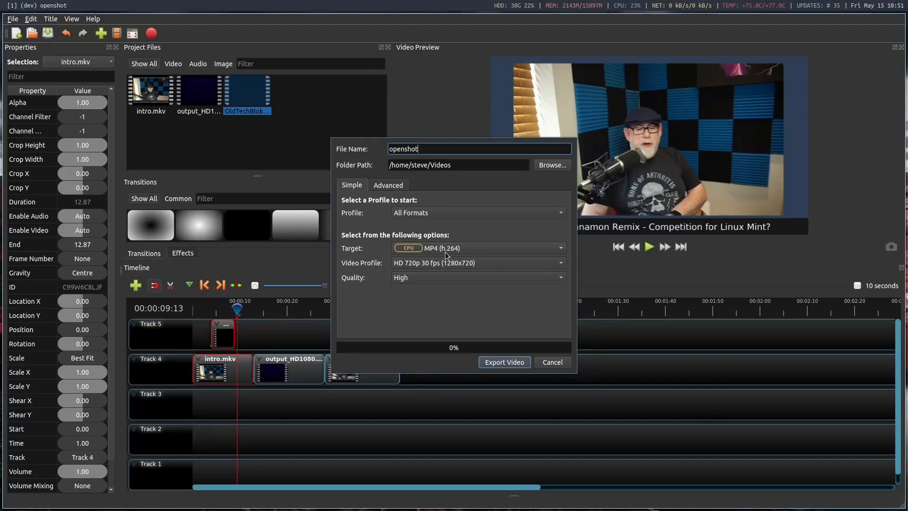
Set the export target to MP4 (h.264 va) and the video profile to HD 1080p 30 fps (1920x1080)
left_click(473, 249)
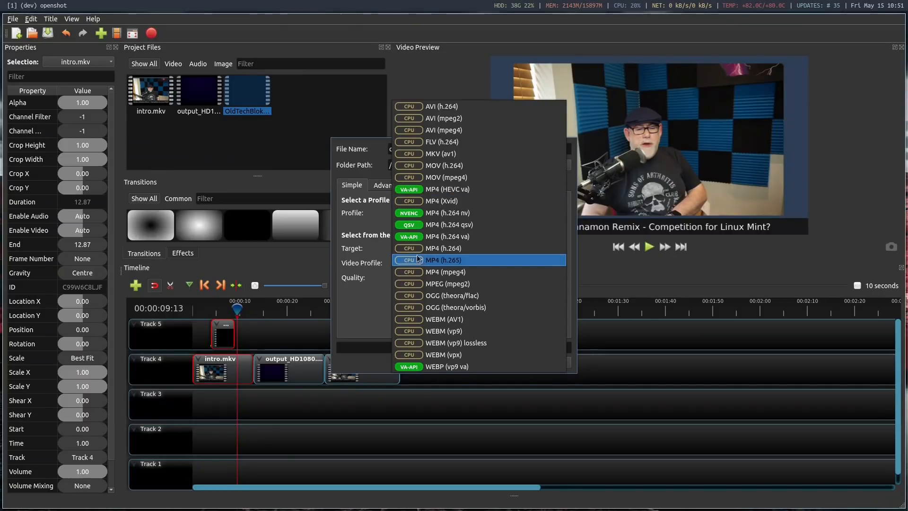
left_click(435, 239)
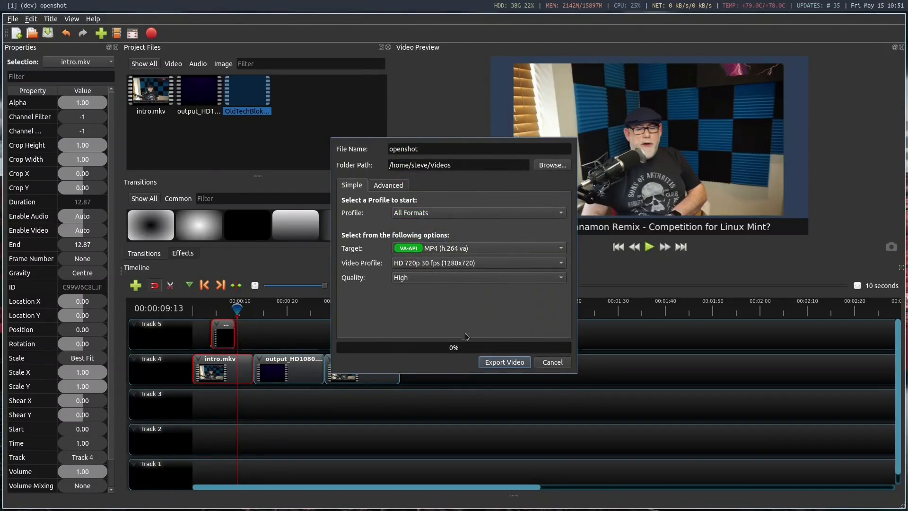
left_click(413, 265)
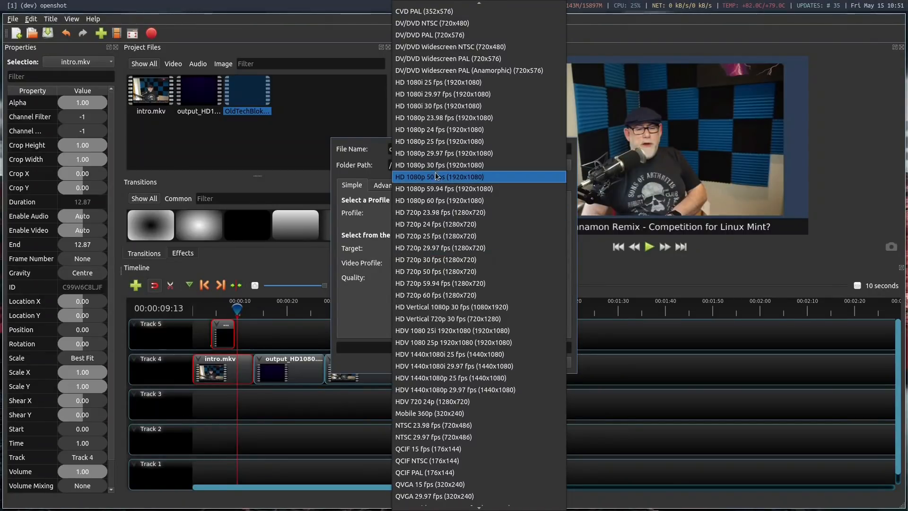
left_click(416, 164)
Set the export quality to Med, export the video and close the finished export dialog
left_click(415, 277)
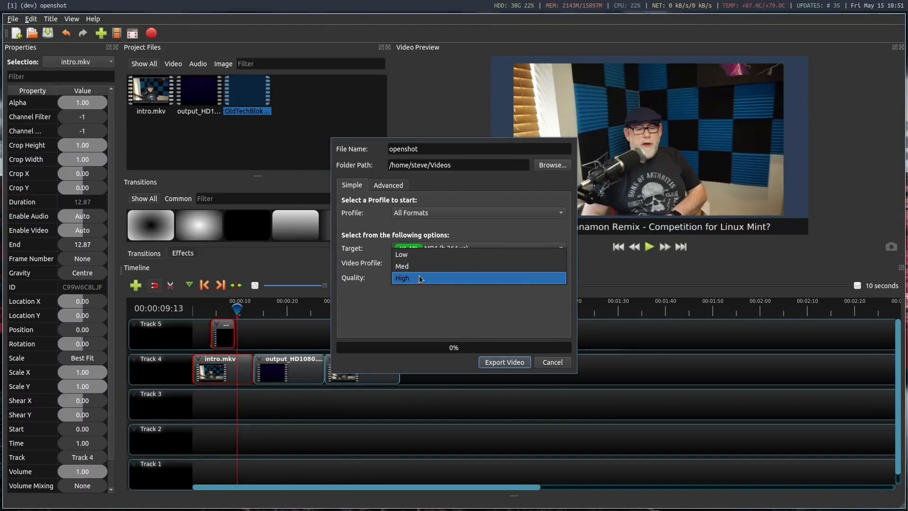
left_click(420, 266)
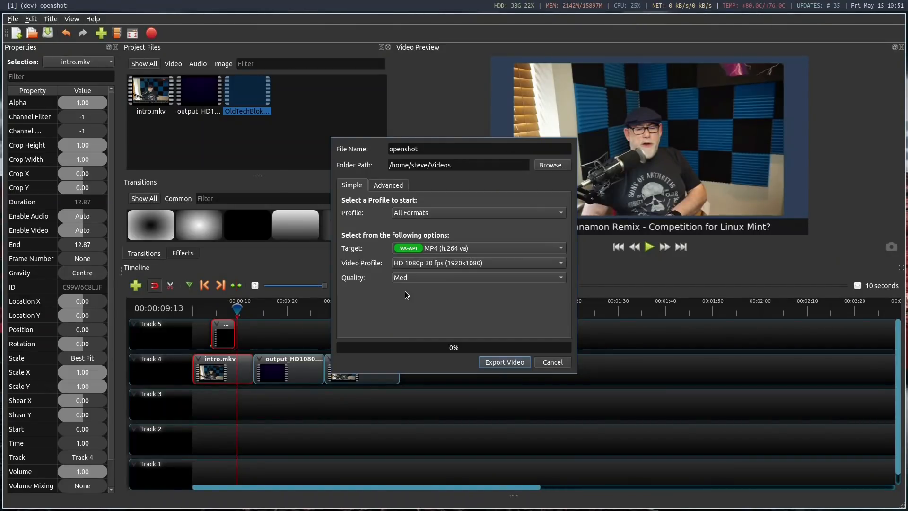
left_click(495, 362)
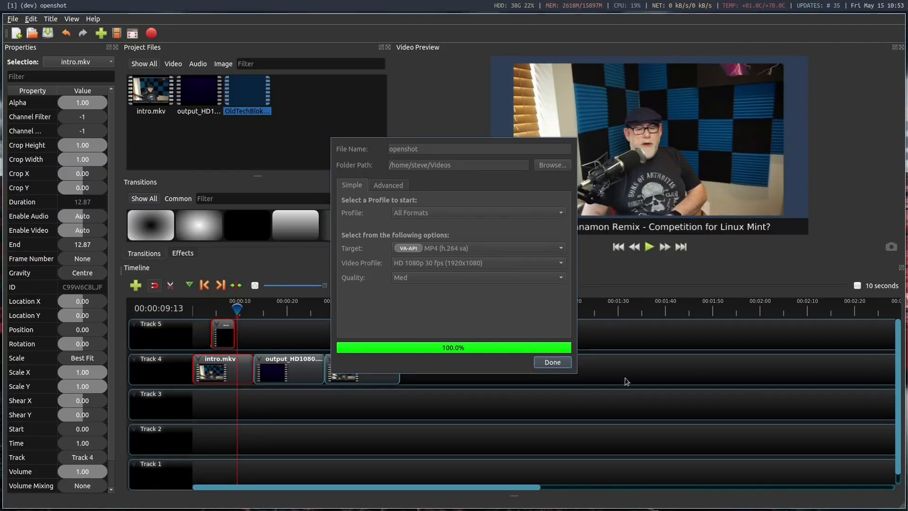
left_click(553, 362)
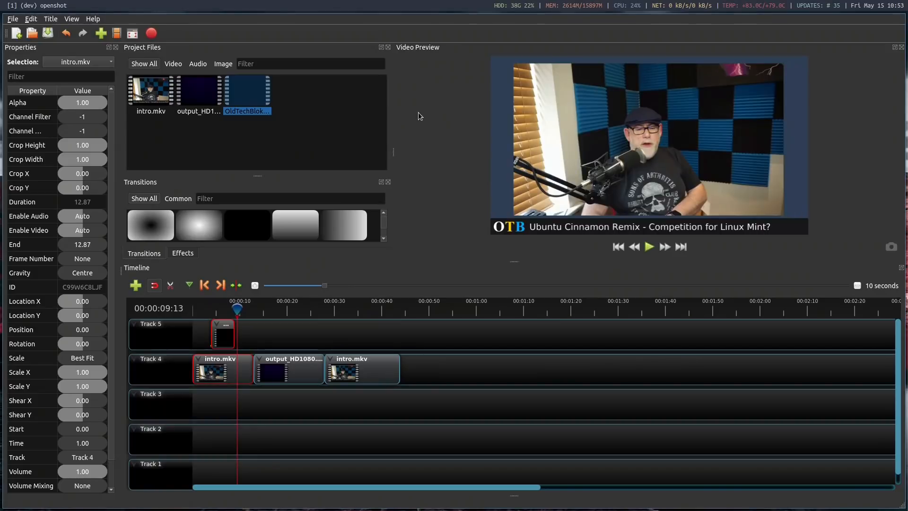
Switch to the PCManFM file manager and check the file properties of the exported openshot.mp4
key("super+3")
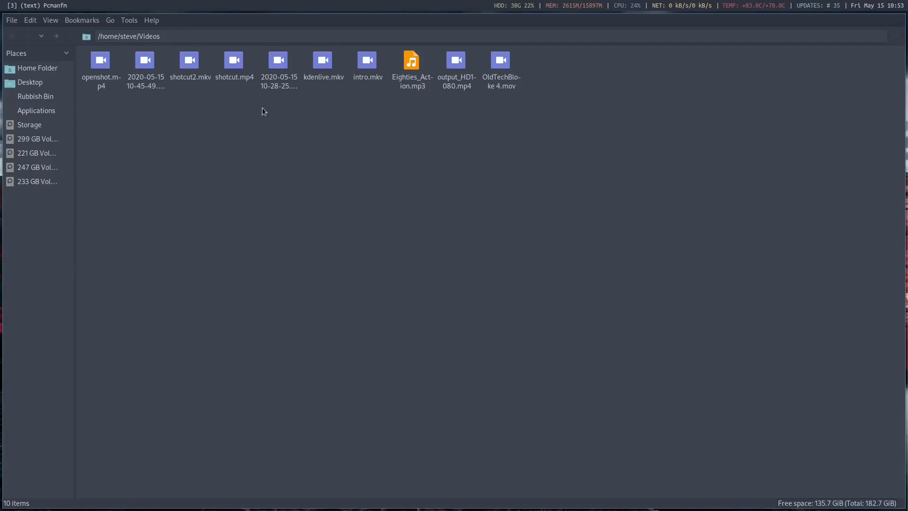
right_click(99, 62)
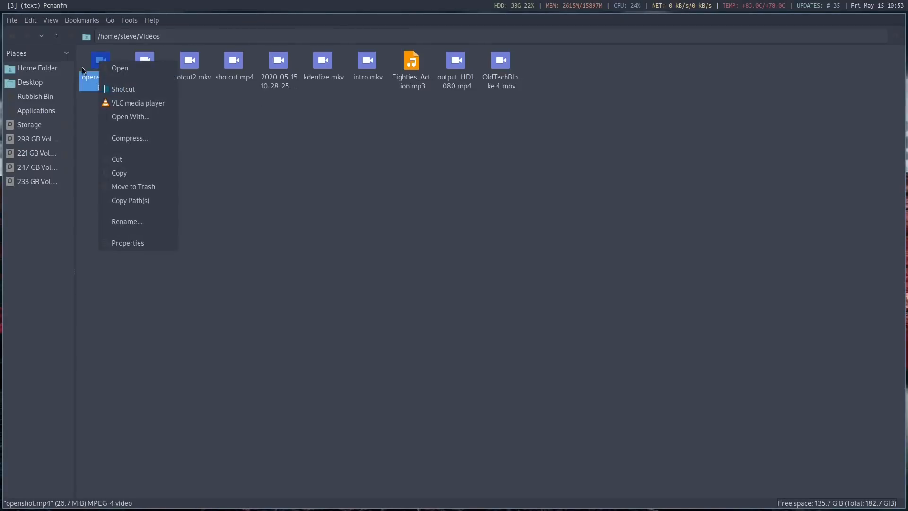
left_click(159, 245)
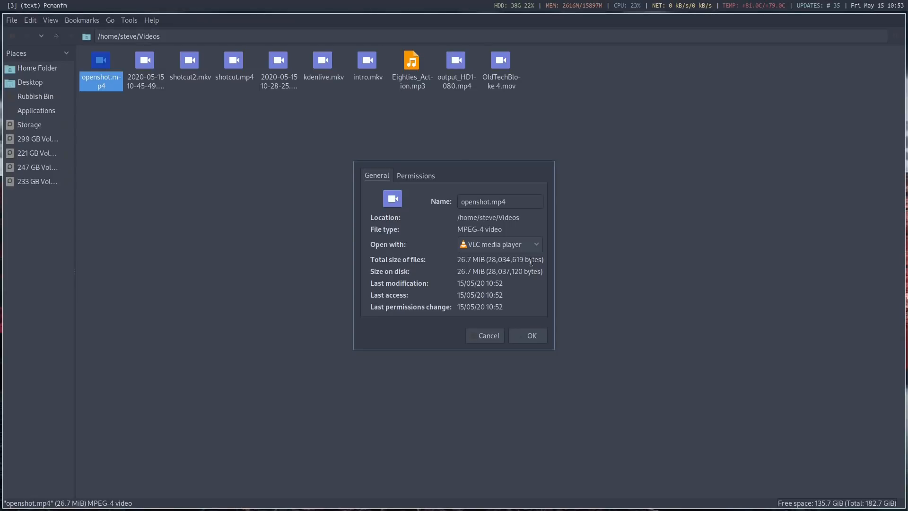
left_click(530, 338)
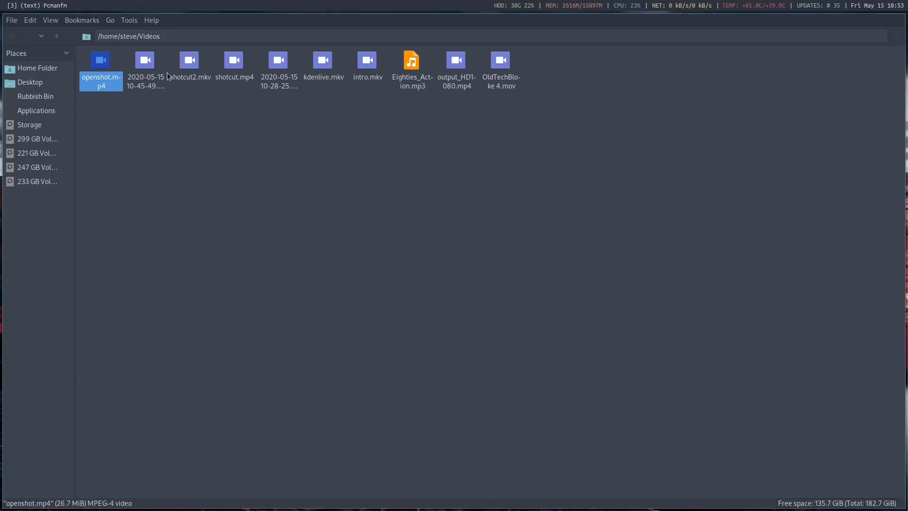
Play openshot.mp4 in VLC media player with the sound muted to review the export
right_click(94, 66)
left_click(130, 110)
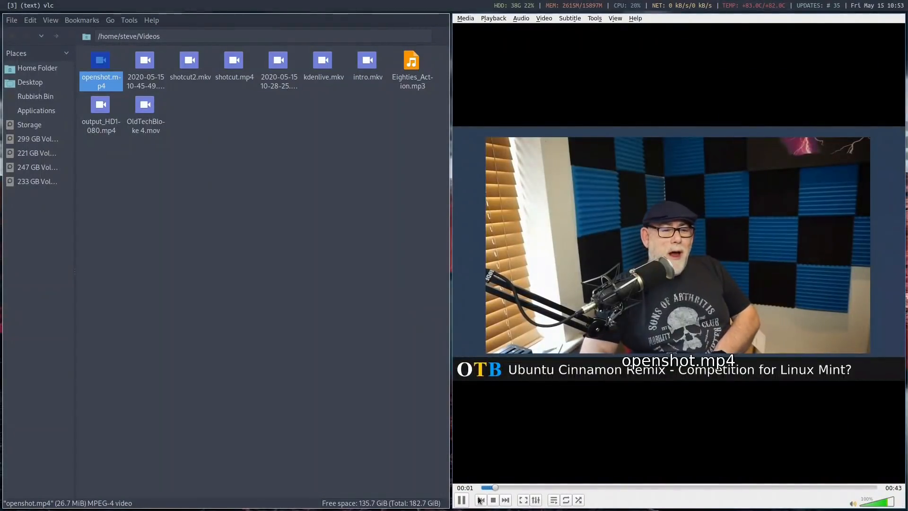
left_click(852, 503)
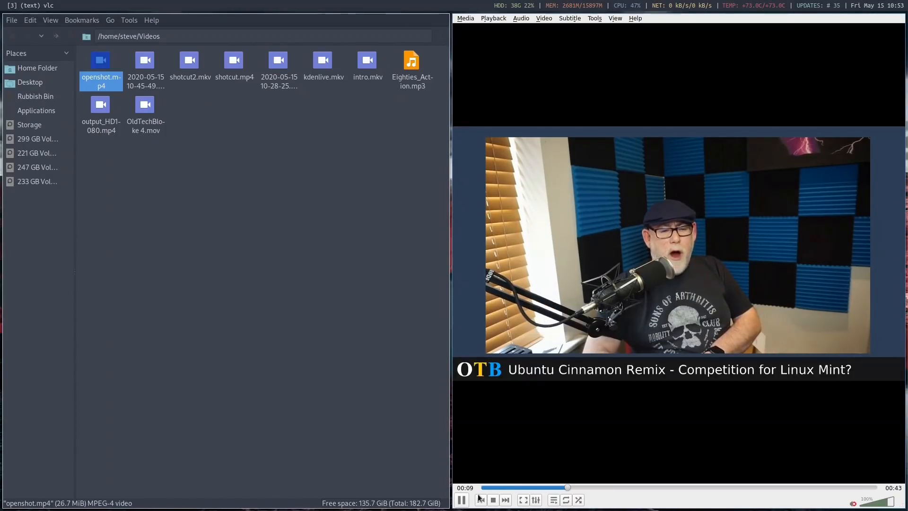
Switch to the Olive video editor and check its version in the program information, highlighting the version line
key("super+1")
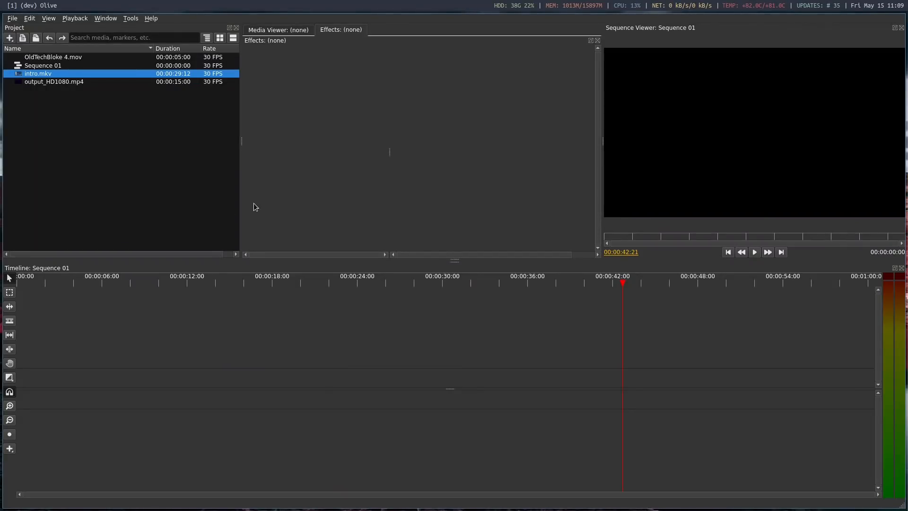
left_click(152, 18)
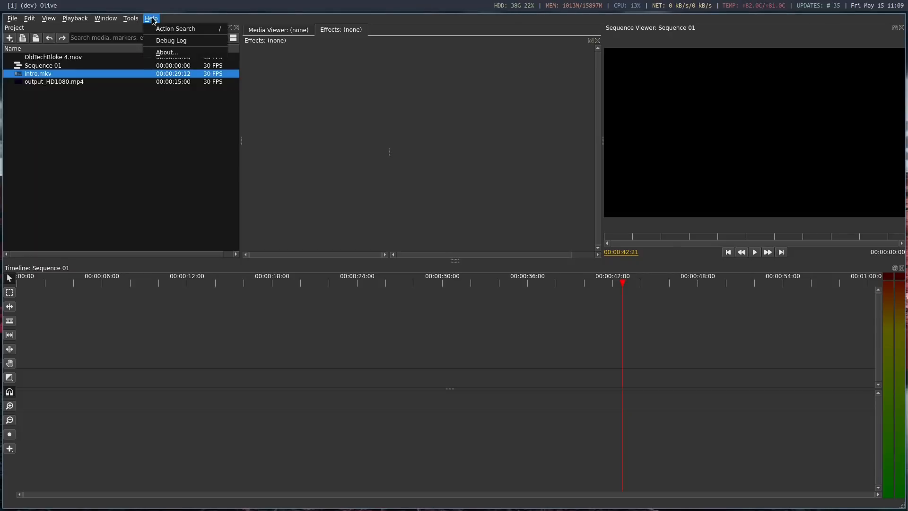
left_click(183, 54)
left_click_drag(530, 275, 388, 273)
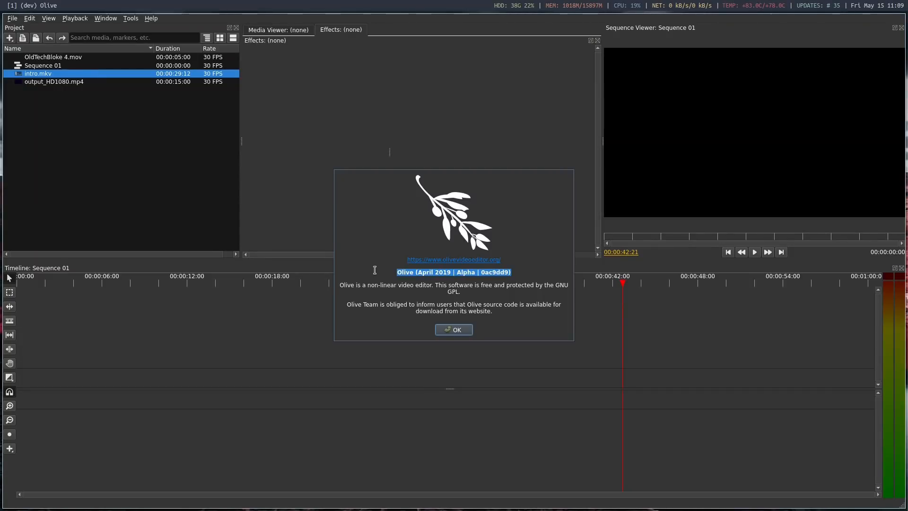
left_click(470, 332)
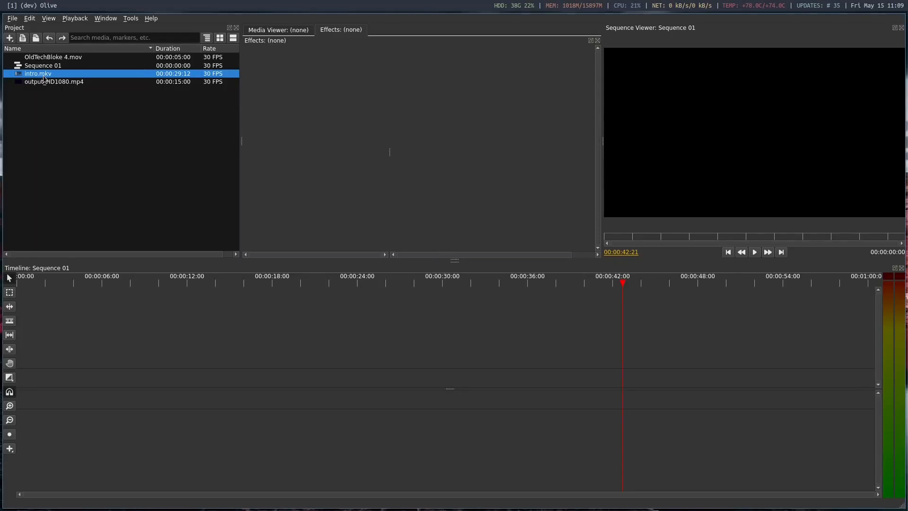
Place intro.mkv at the start of the Sequence 01 timeline and split its video and audio at 00:00:12:20
left_click_drag(44, 78, 74, 360)
left_click_drag(229, 364, 194, 364)
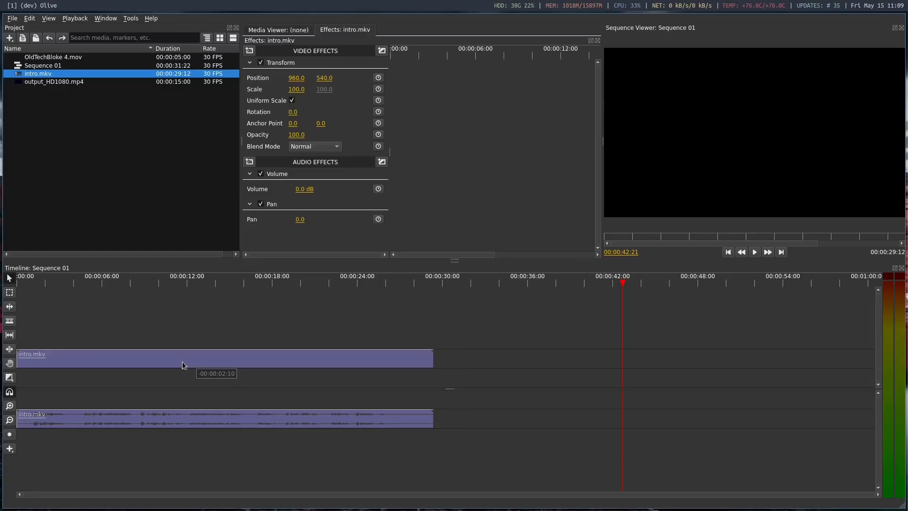
left_click(197, 281)
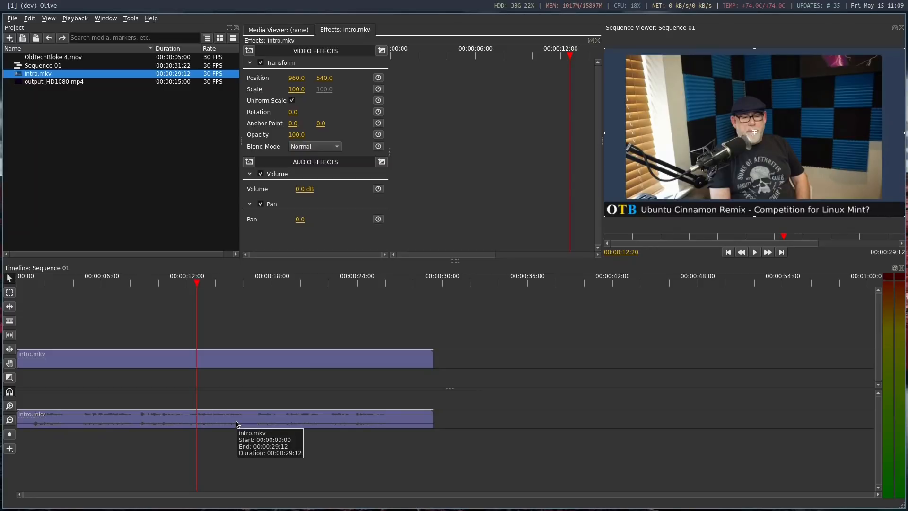
key("ctrl+k")
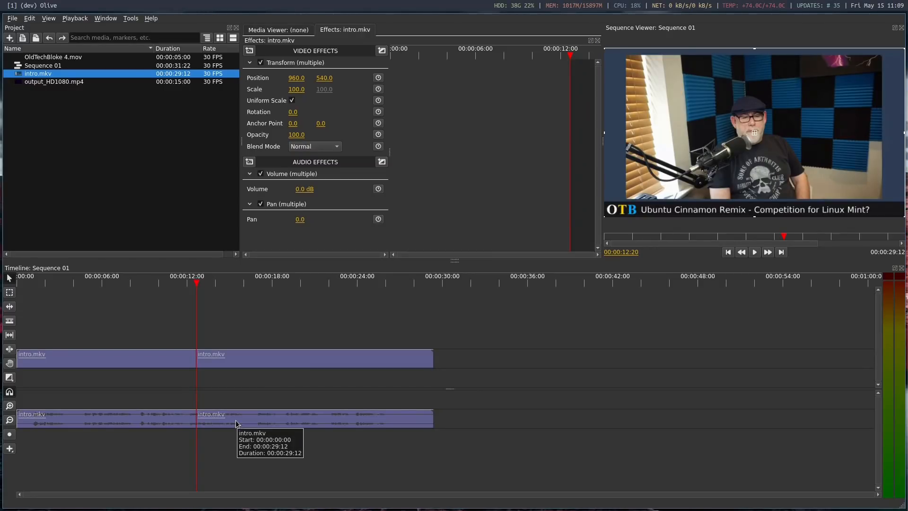
Move the second intro.mkv part to about 00:00:45, leaving a gap after the first part
left_click(237, 360)
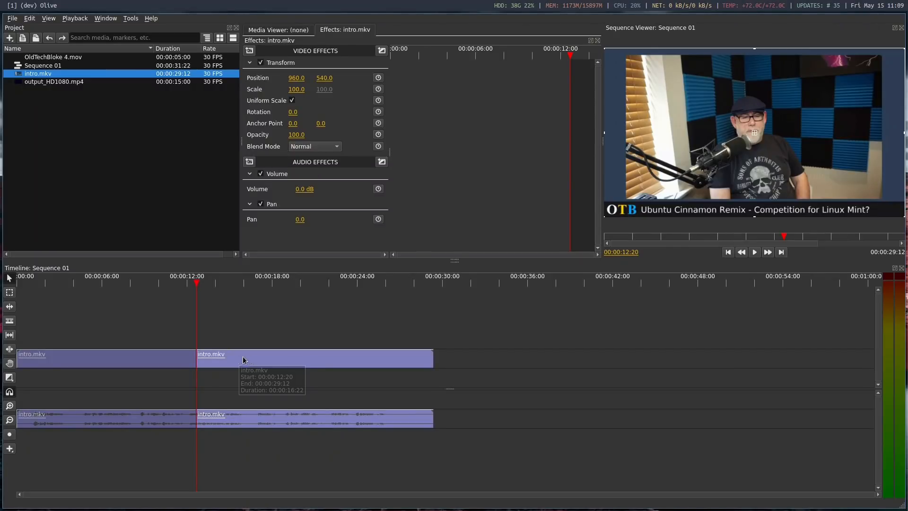
left_click_drag(250, 360, 741, 366)
left_click(167, 282)
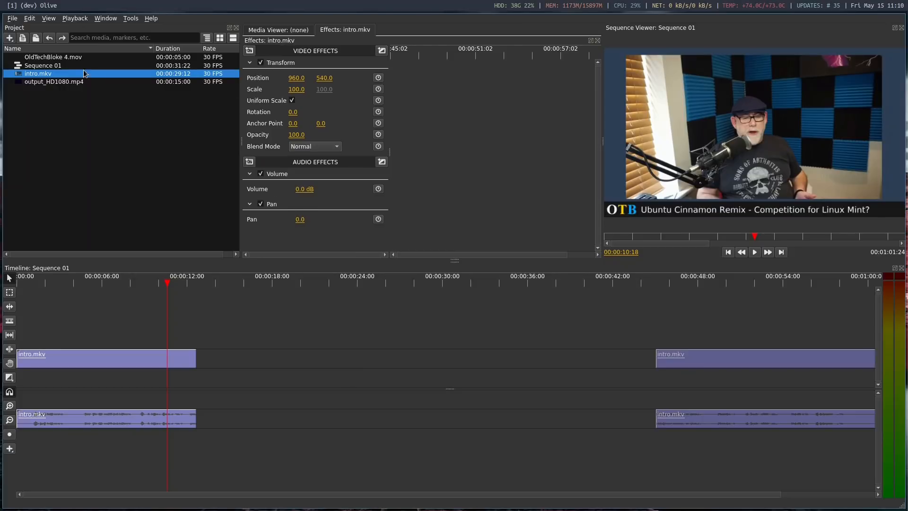
Insert output_HD1080.mp4 directly after the first intro.mkv part and move the second intro.mkv part against its end
left_click_drag(54, 86, 299, 362)
left_click(724, 363)
left_click_drag(723, 364, 474, 365)
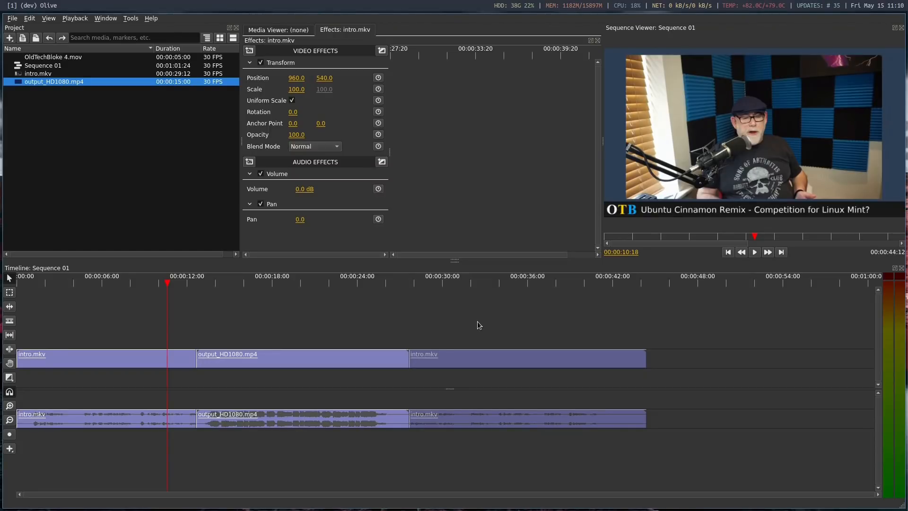
Set the output_HD1080.mp4 clip's volume to -10 dB and move the playhead to 00:00:19:04 within that clip
left_click(329, 421)
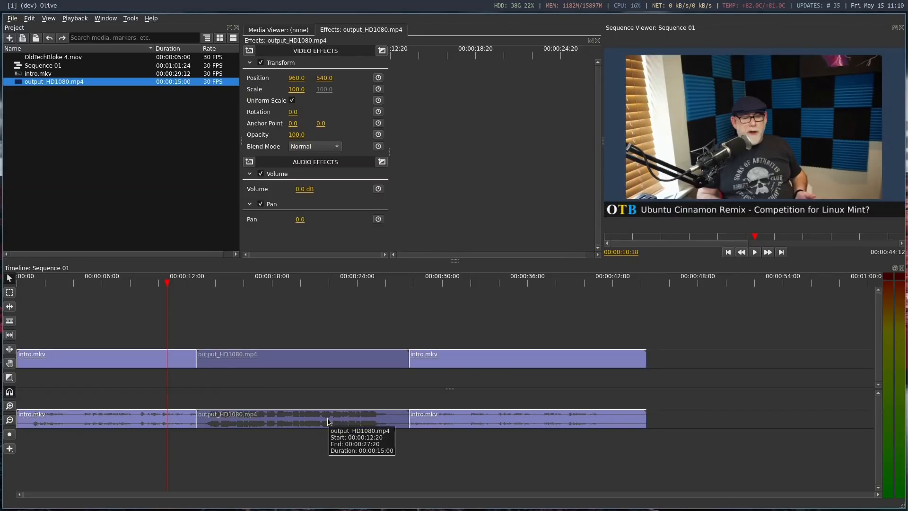
left_click(303, 189)
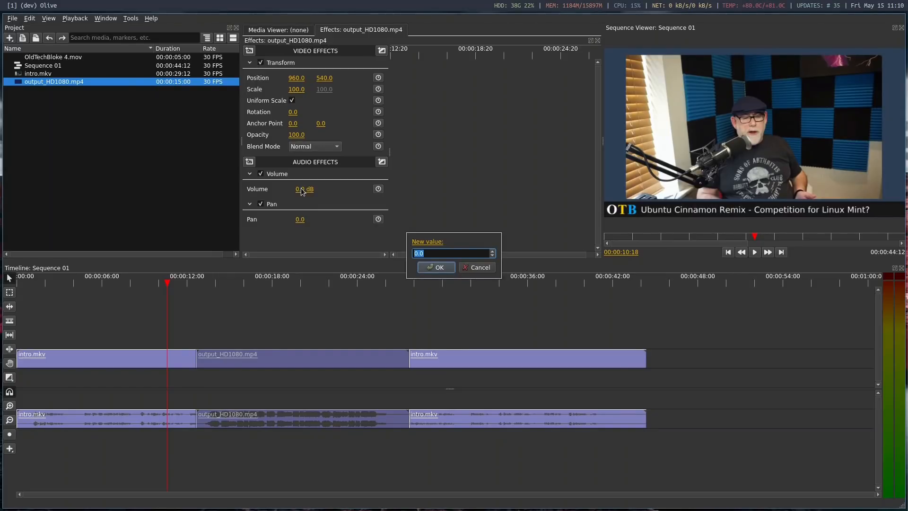
type("-10")
left_click(435, 267)
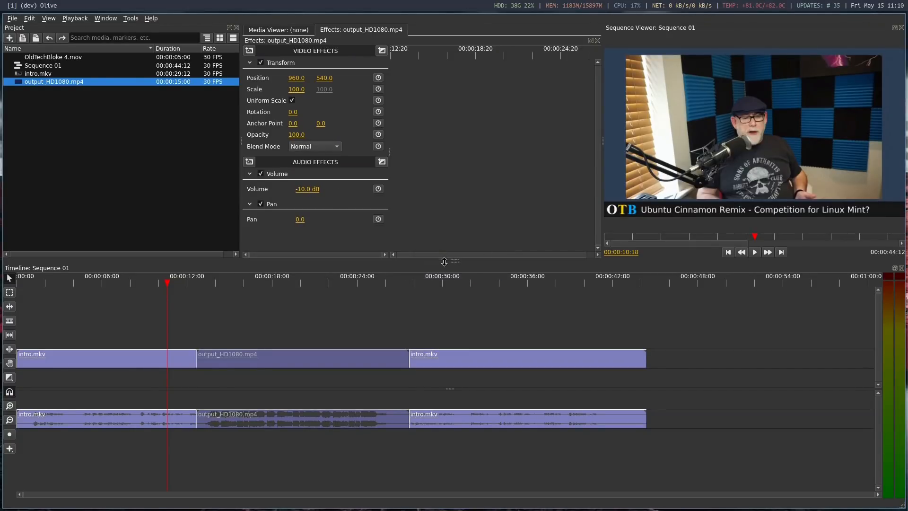
left_click(289, 283)
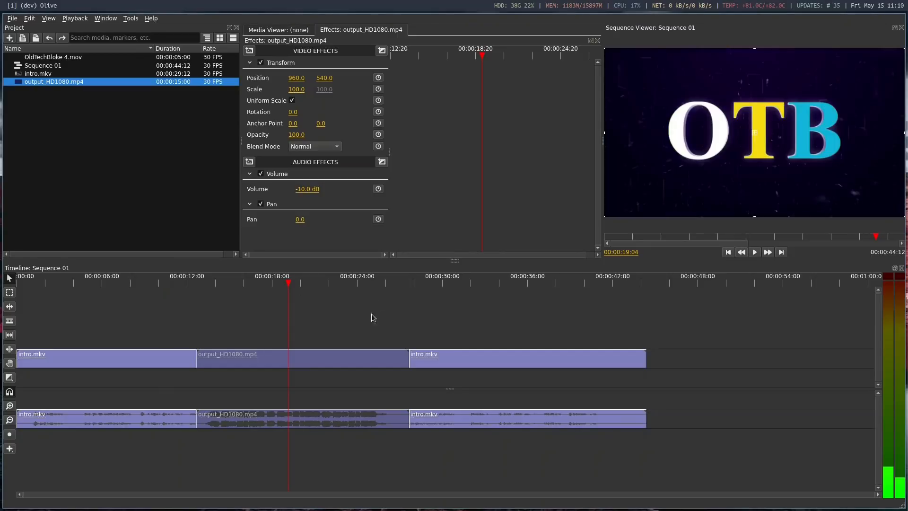
Preview the title sequence from several points and compare the volume settings of the first intro.mkv part and output_HD1080.mp4
left_click(337, 281)
left_click(244, 284)
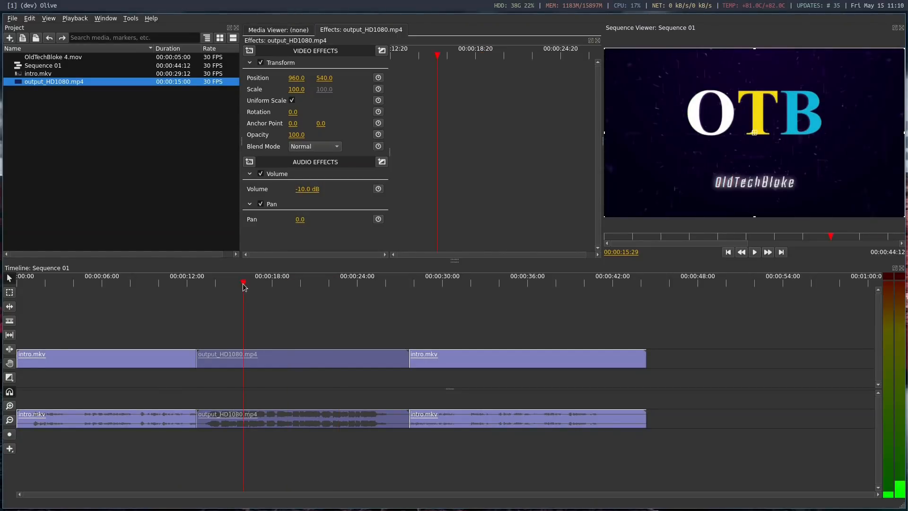
left_click(202, 282)
left_click(172, 282)
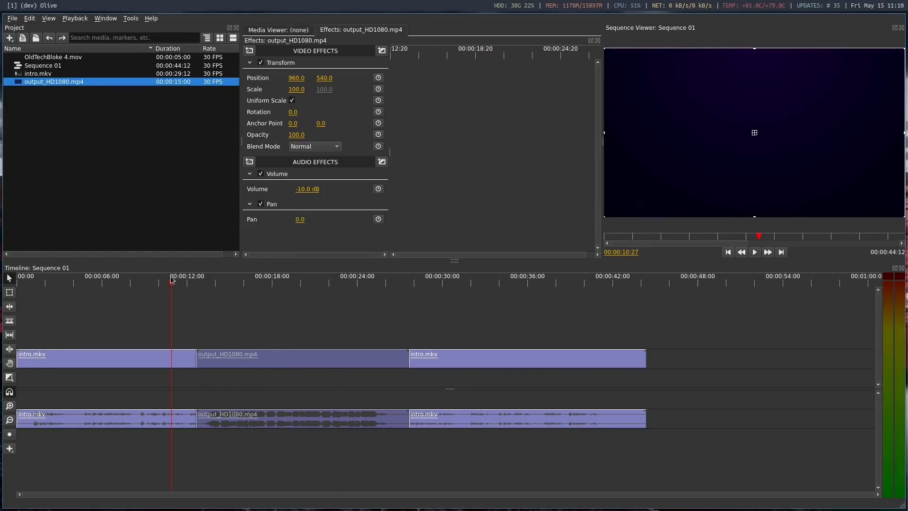
left_click(135, 365)
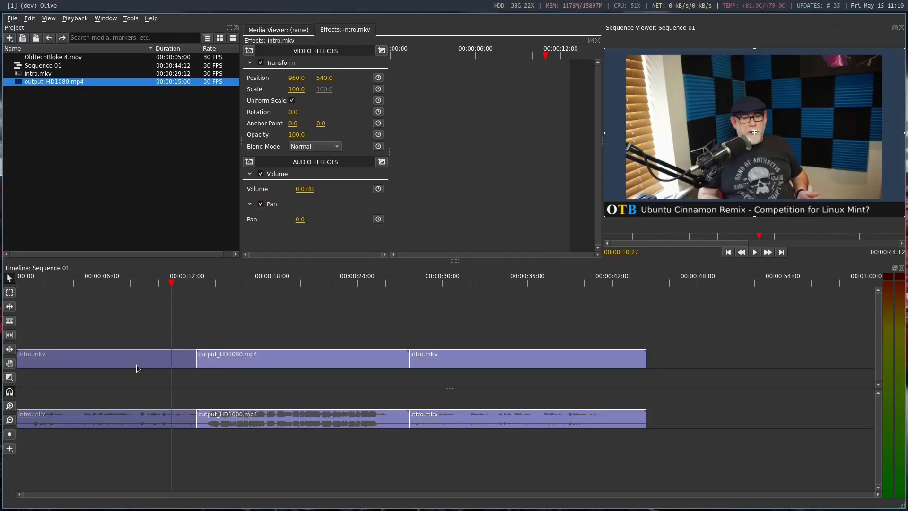
left_click(298, 367)
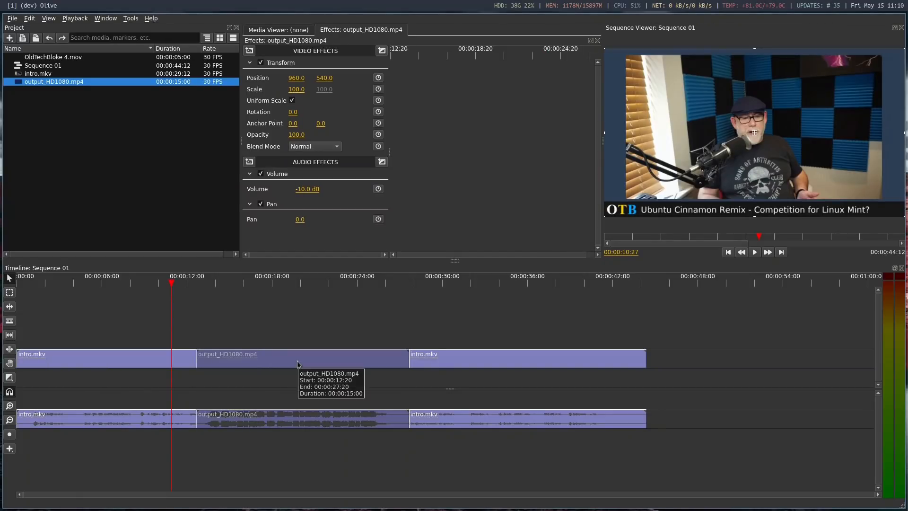
left_click(253, 283)
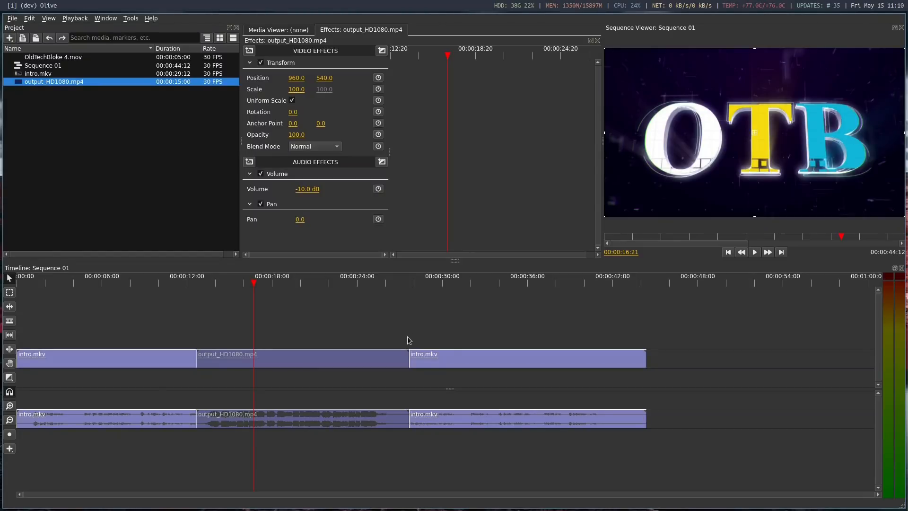
Place OldTechBloke 4.mov on the track above the first intro.mkv part, starting at about 00:00:03:07, and move the playhead there
left_click_drag(60, 59, 87, 322)
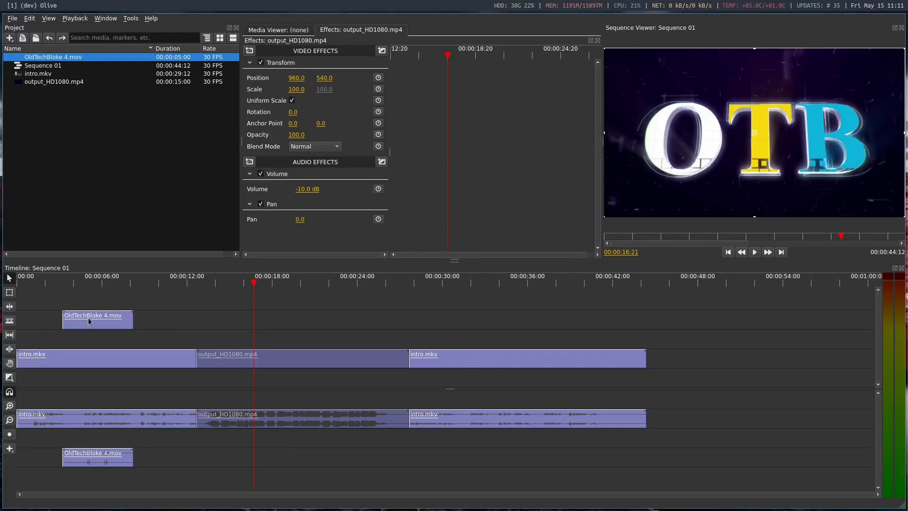
left_click(64, 283)
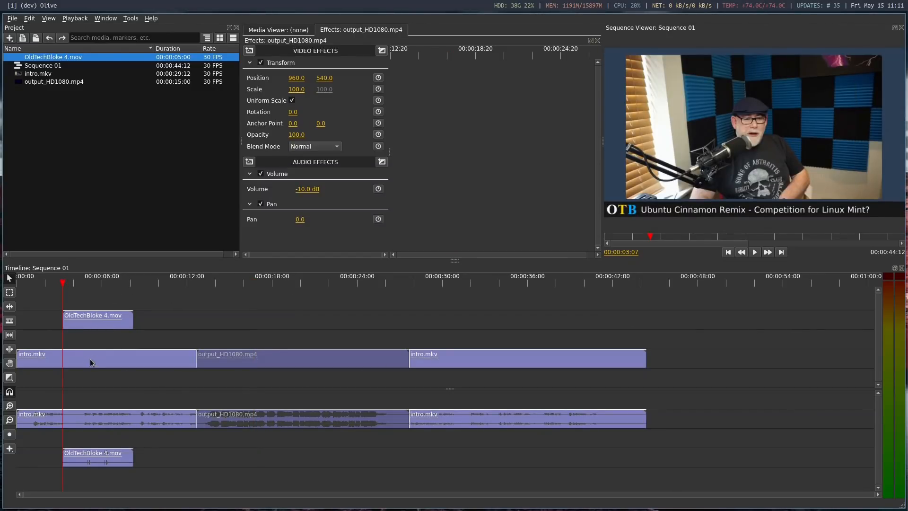
left_click(113, 421)
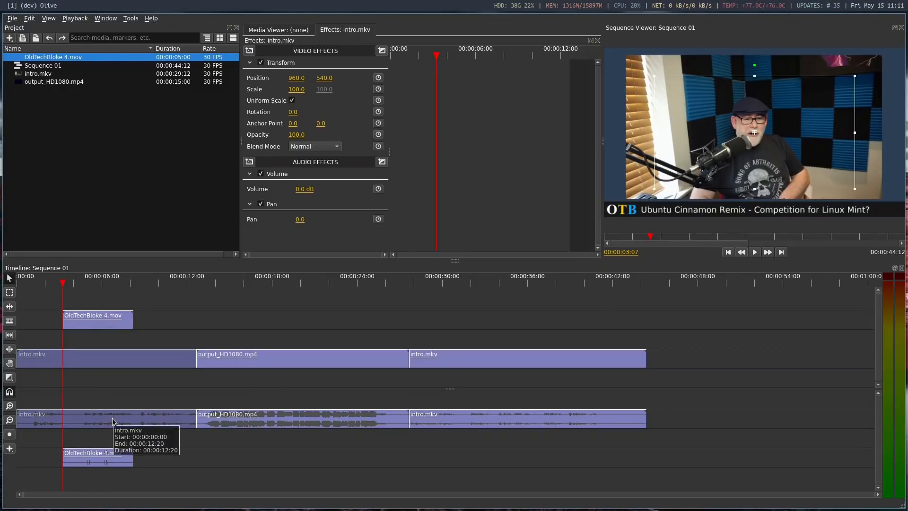
right_click(113, 421)
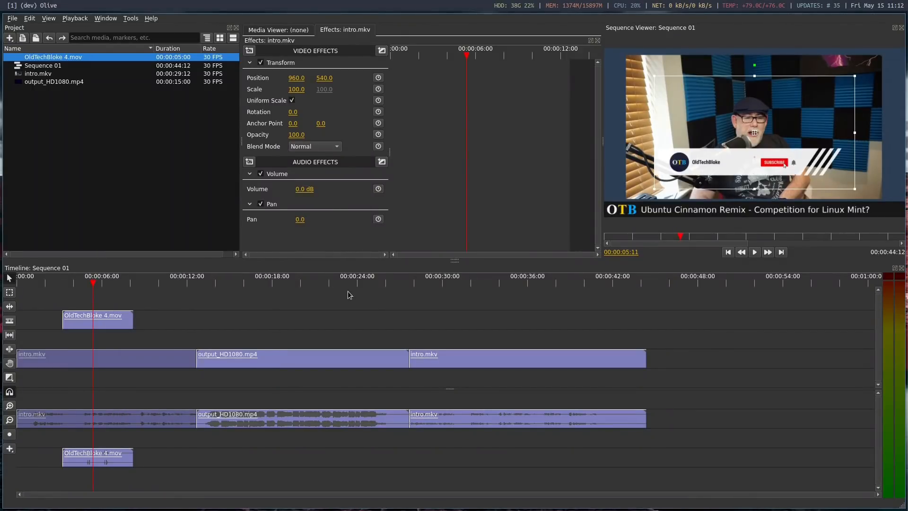
right_click(131, 358)
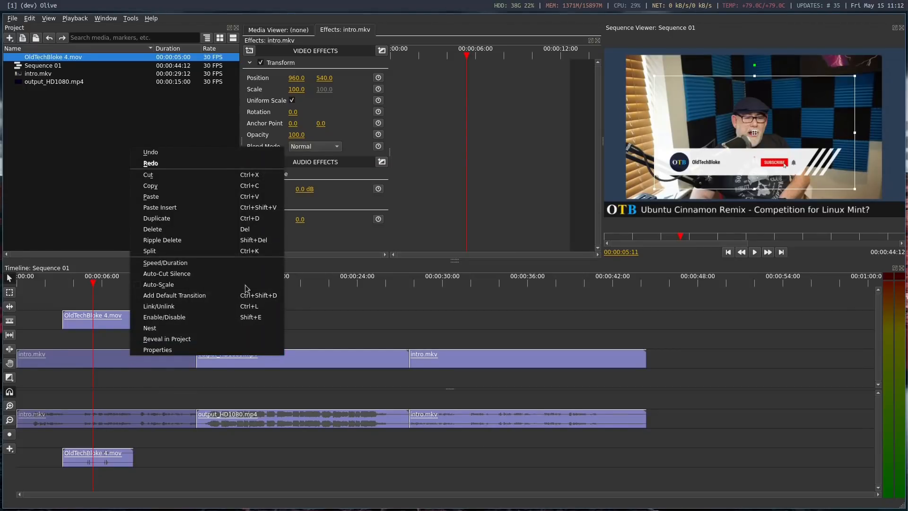
left_click(345, 264)
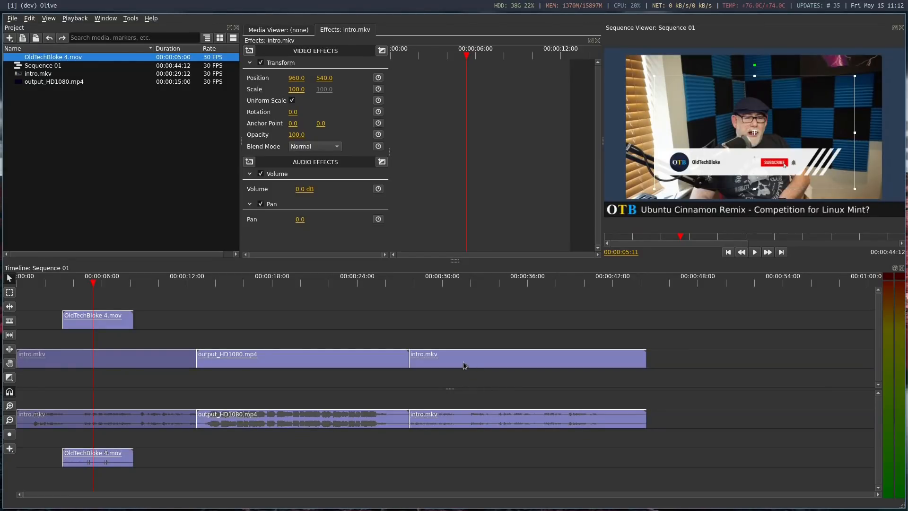
Shift the OldTechBloke 4.mov overlay to position 388, 786 with anchor point -423, 126, scale it to 97.5, and preview it
left_click(69, 283)
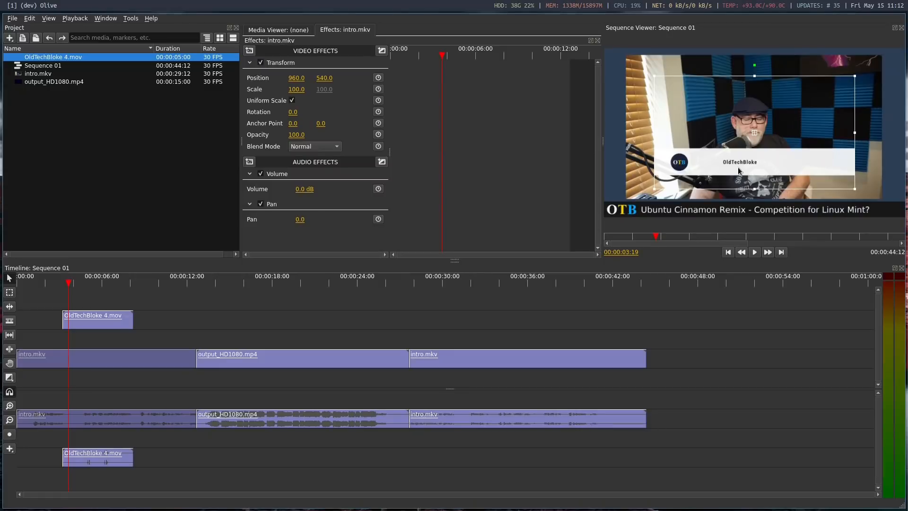
left_click(97, 326)
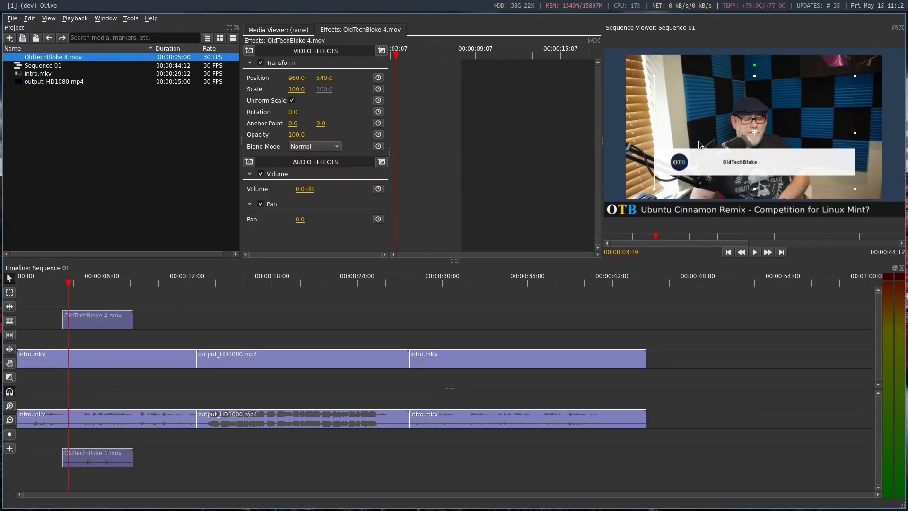
left_click_drag(754, 133, 690, 156)
left_click_drag(654, 188, 628, 195)
left_click_drag(759, 139, 740, 149)
left_click_drag(630, 76, 636, 90)
left_click_drag(767, 169, 762, 173)
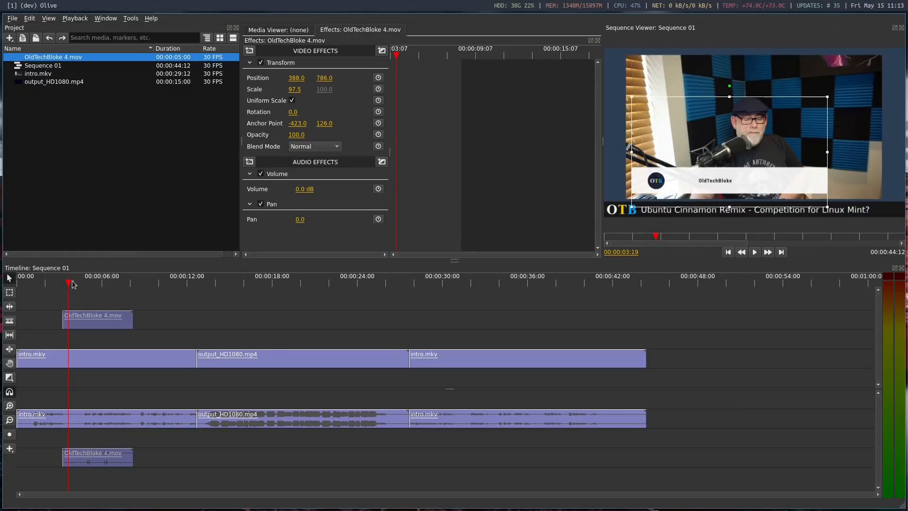
left_click(58, 283)
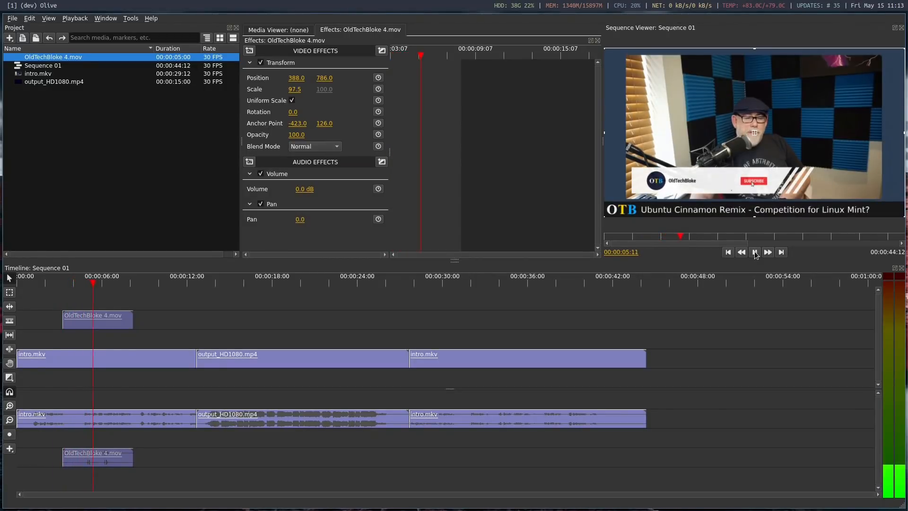
left_click(755, 253)
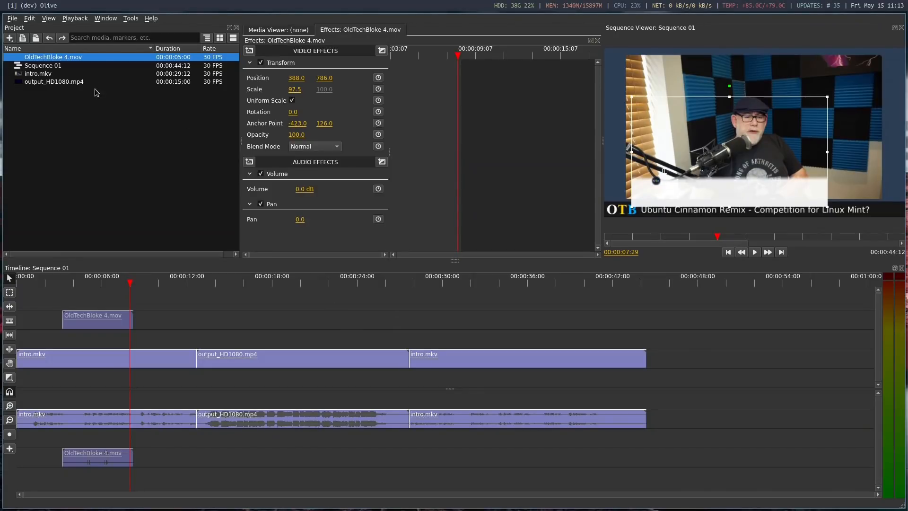
Open the export settings for the entire sequence as MPEG-4 Video and lower the video's CRF quality value
left_click(13, 19)
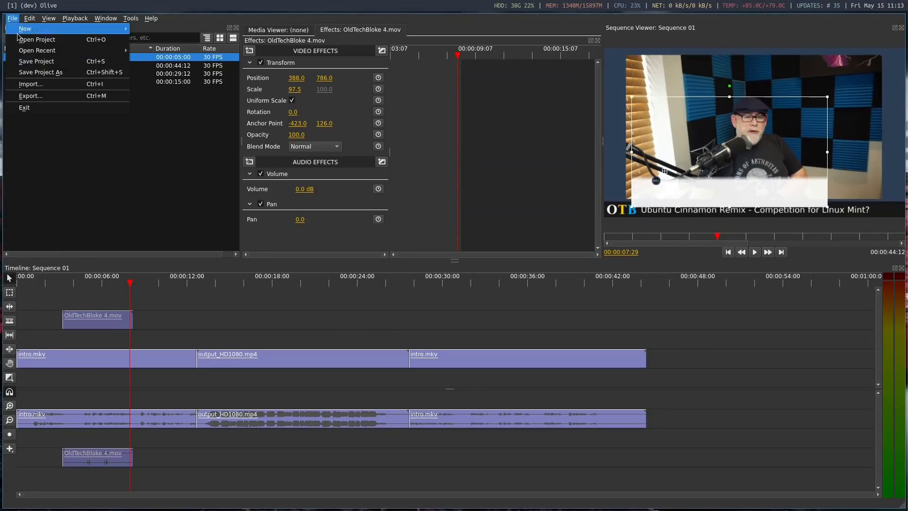
left_click(51, 96)
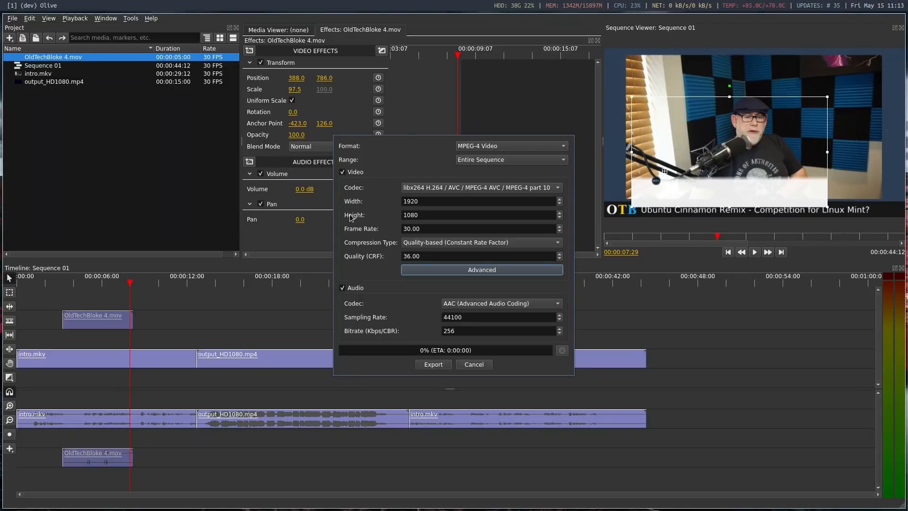
left_click(425, 255)
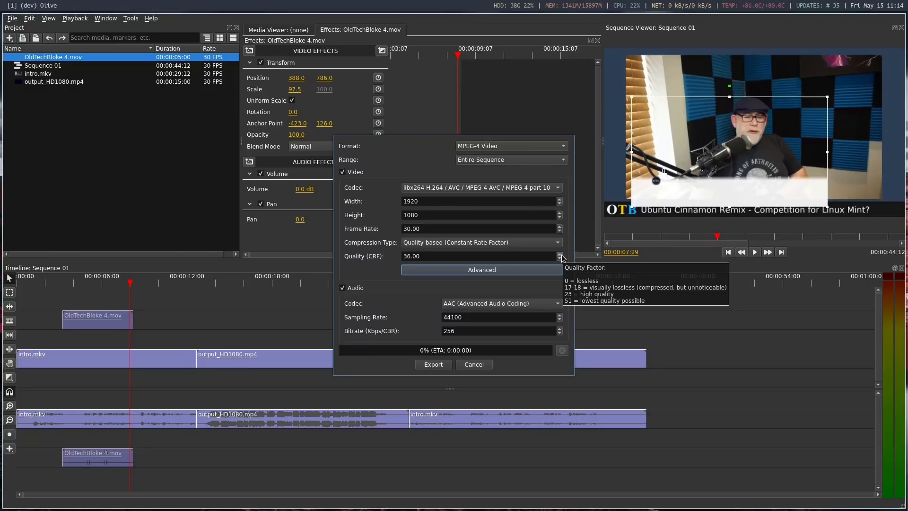
double_click(428, 256)
type("2")
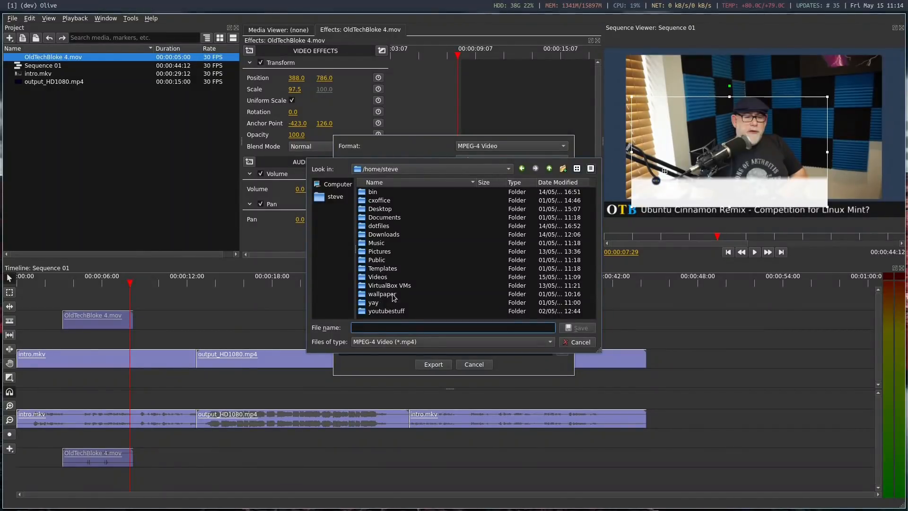
Export the sequence to the Videos folder under the file name olive
double_click(385, 277)
left_click(380, 327)
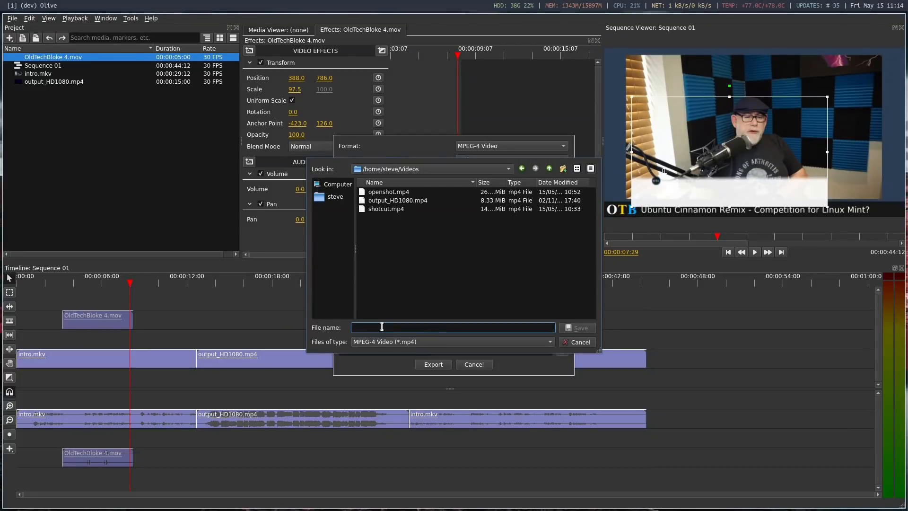
type("olive")
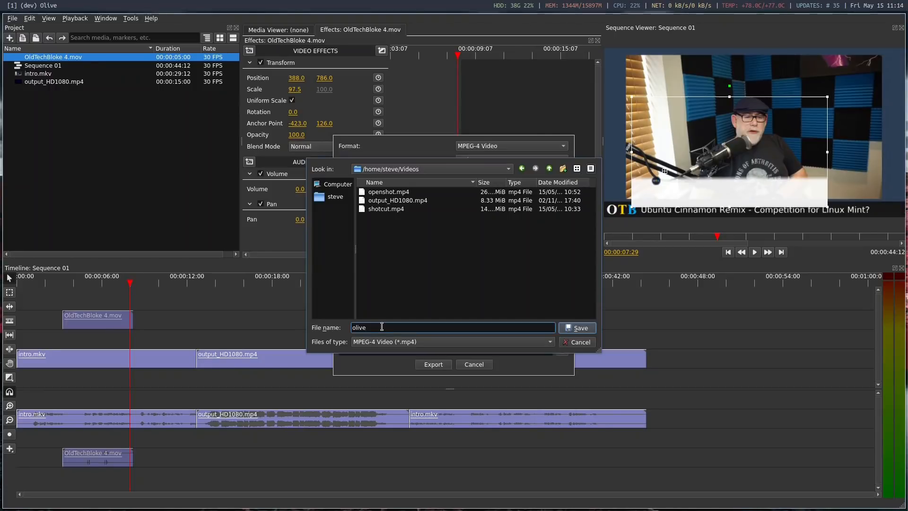
left_click(581, 328)
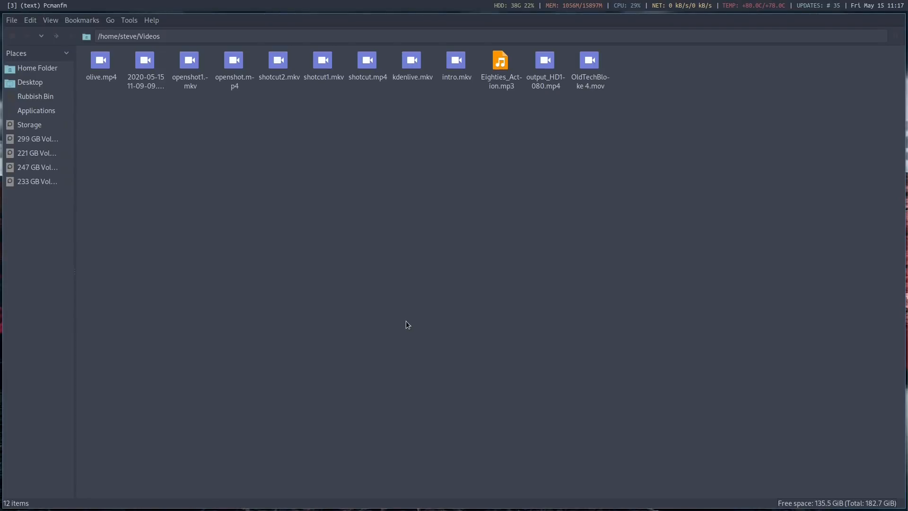
Play the exported olive.mp4 from the Videos folder in VLC media player and pause it after about 10 seconds
right_click(103, 62)
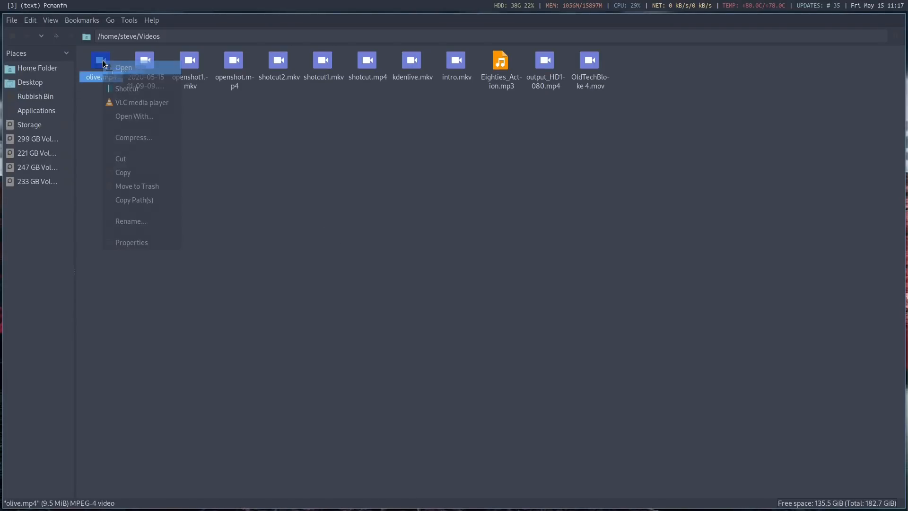
left_click(143, 104)
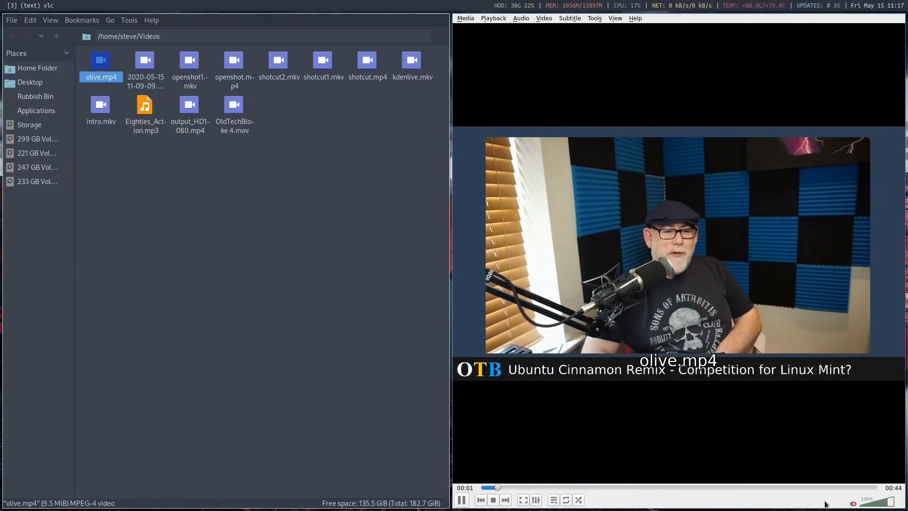
left_click(852, 503)
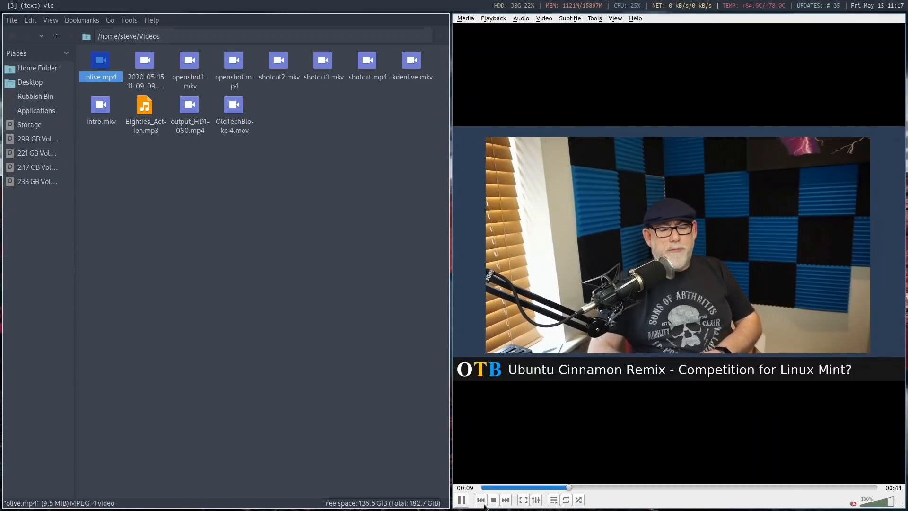
key("space")
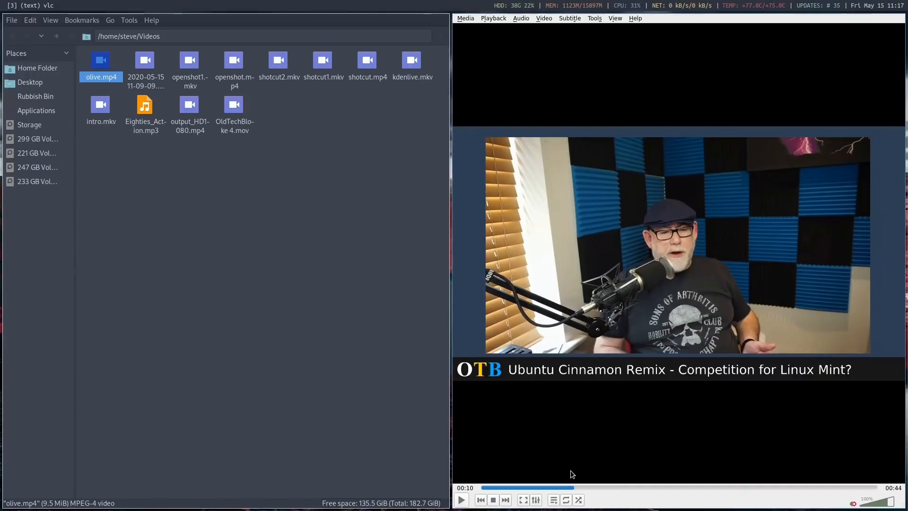
Check the file size in the properties of olive.mp4 and close them without changes
right_click(94, 68)
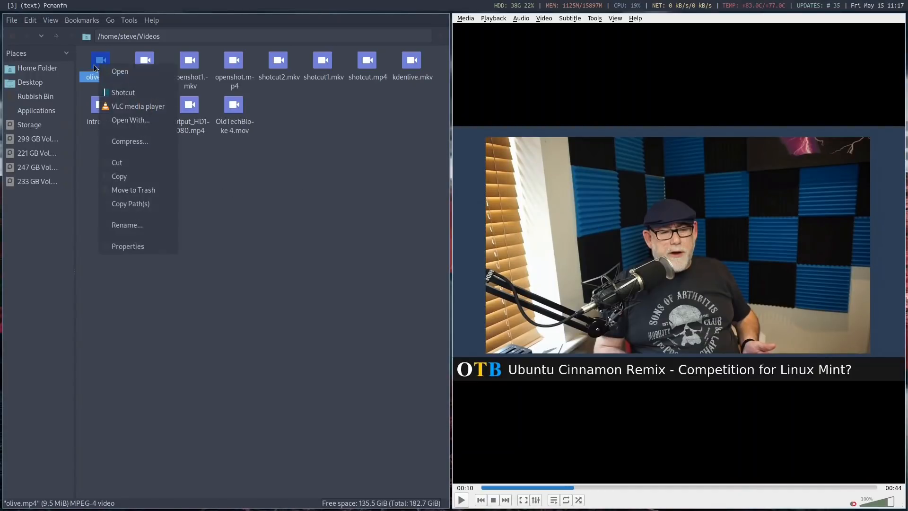
left_click(134, 247)
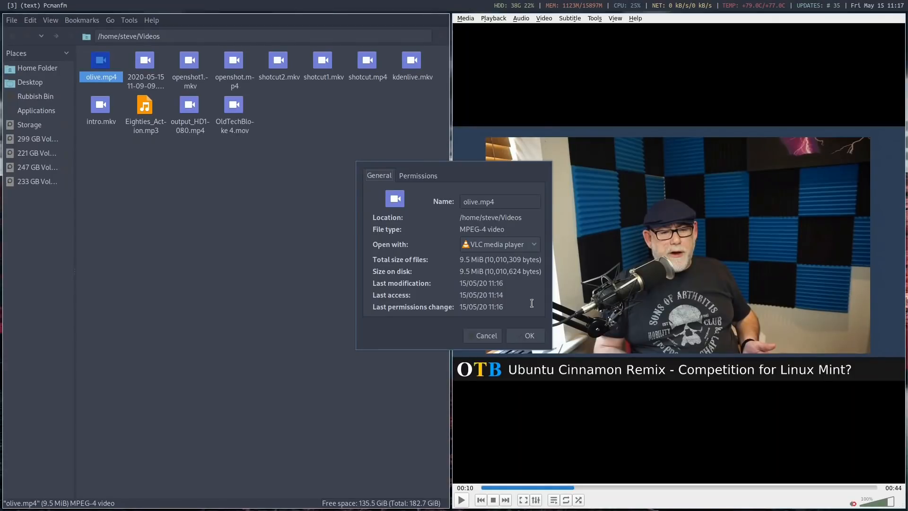
left_click(486, 335)
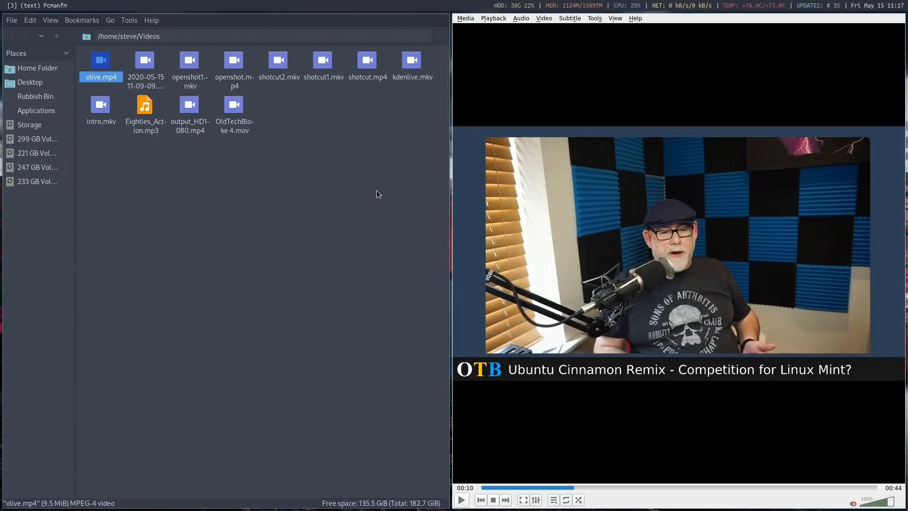
left_click(376, 190)
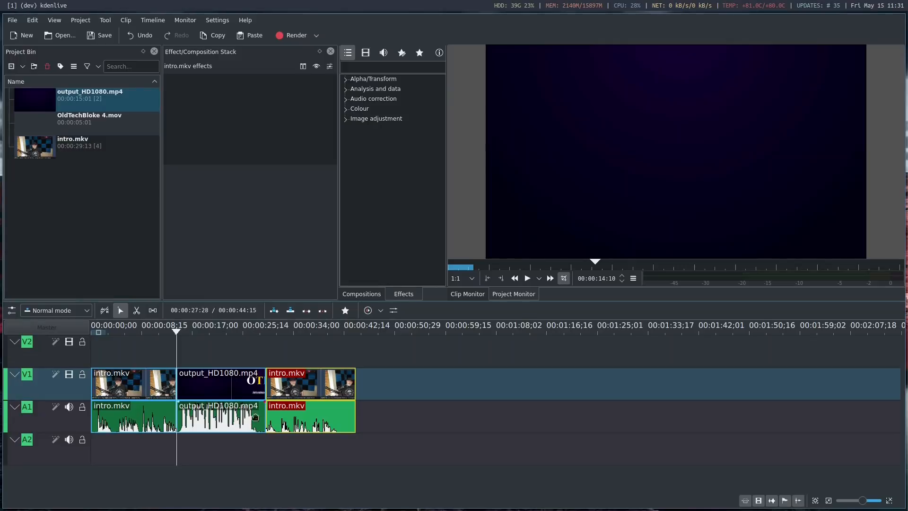
Add the Volume (keyframable) effect to the audio part of the output_HD1080.mp4 clip on track A1
left_click(209, 381)
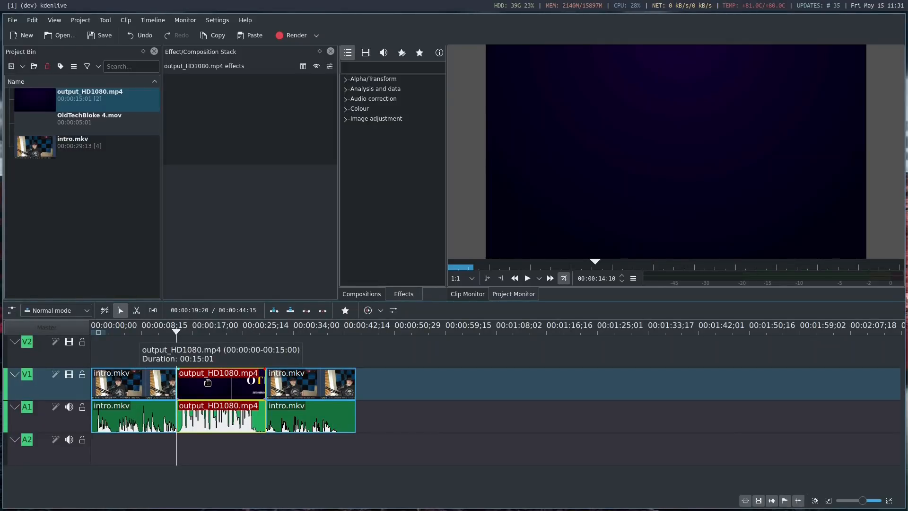
right_click(207, 382)
mouse_move(265, 365)
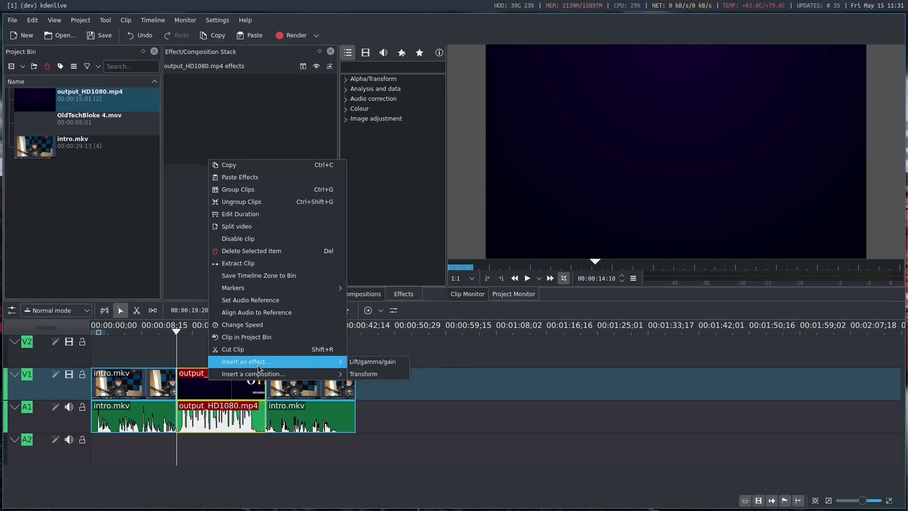
left_click(213, 443)
right_click(209, 423)
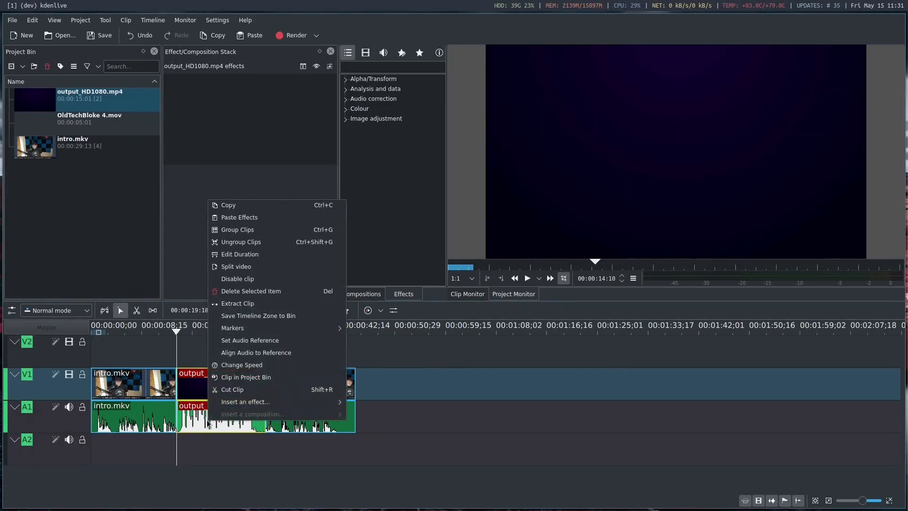
mouse_move(270, 400)
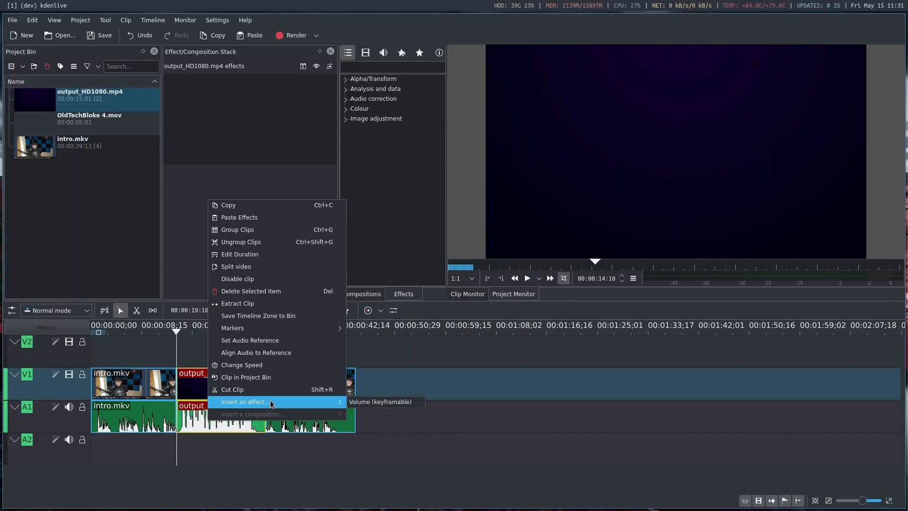
left_click(366, 402)
left_click(215, 411)
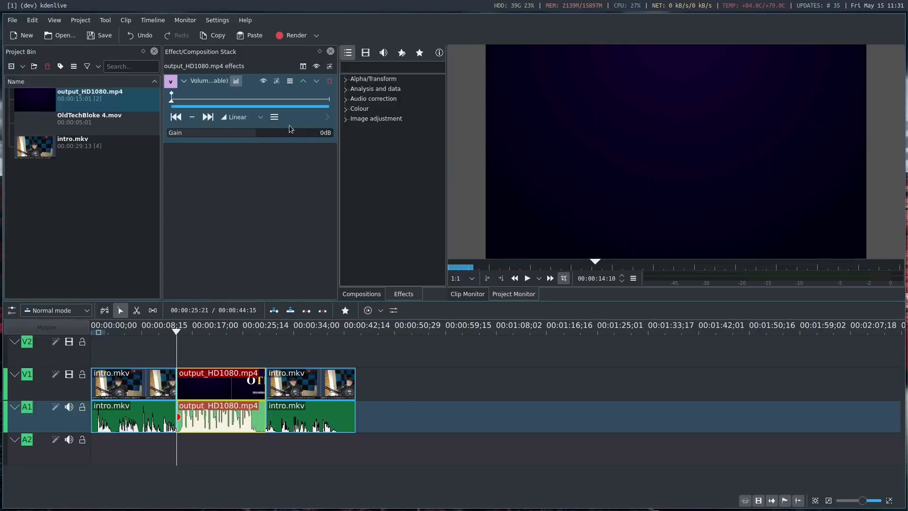
Lower the gain of the title clip's volume effect slightly and place the playhead at about 00:00:21:03 within that clip
left_click(248, 137)
left_click_drag(247, 136, 246, 135)
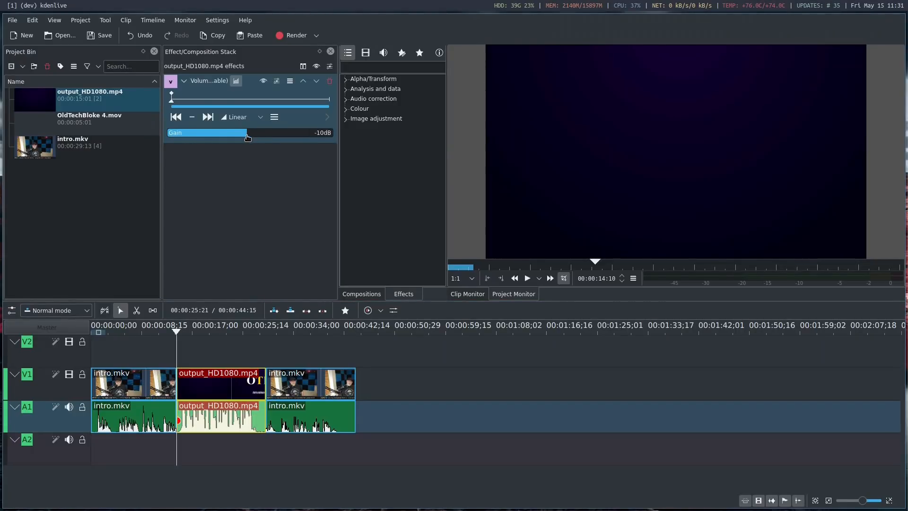
left_click(461, 380)
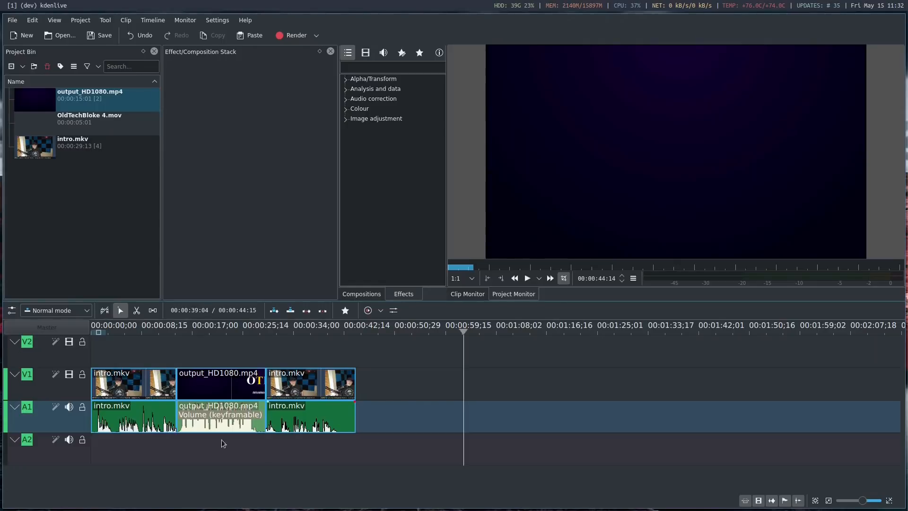
left_click(195, 381)
left_click(217, 329)
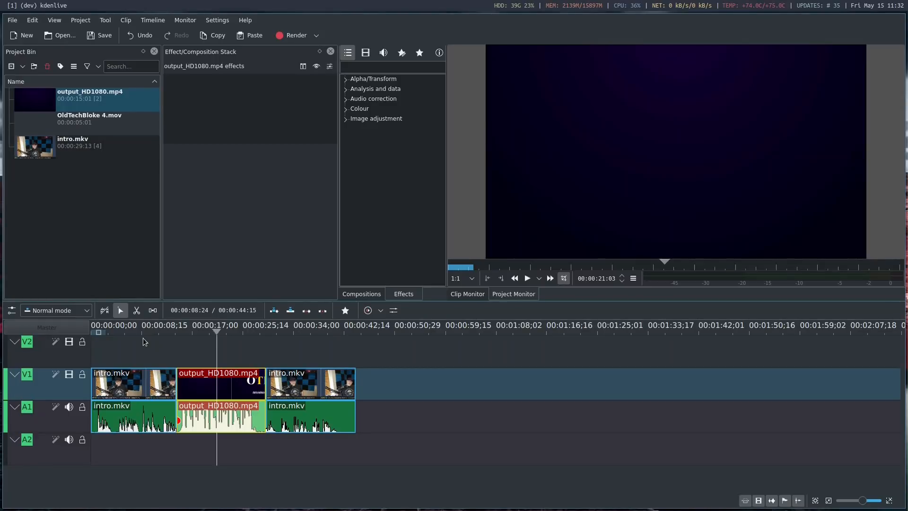
Set up a render as MP4 (H264/AAC) with kdenlive.mp4 in the Videos folder as the output file
left_click(296, 36)
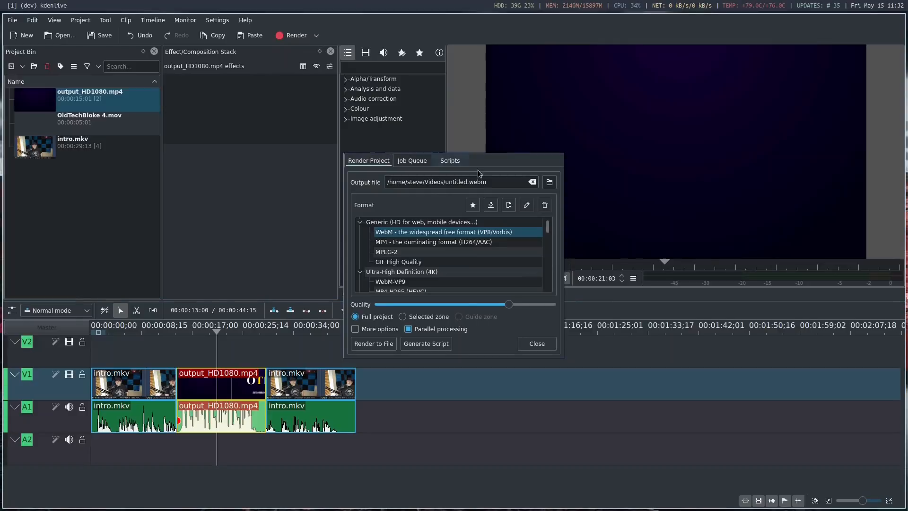
left_click(387, 242)
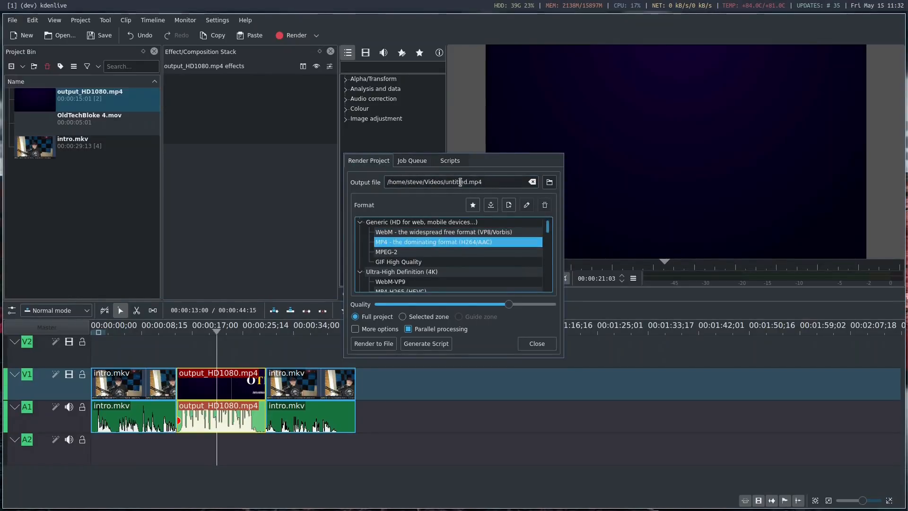
left_click(449, 182)
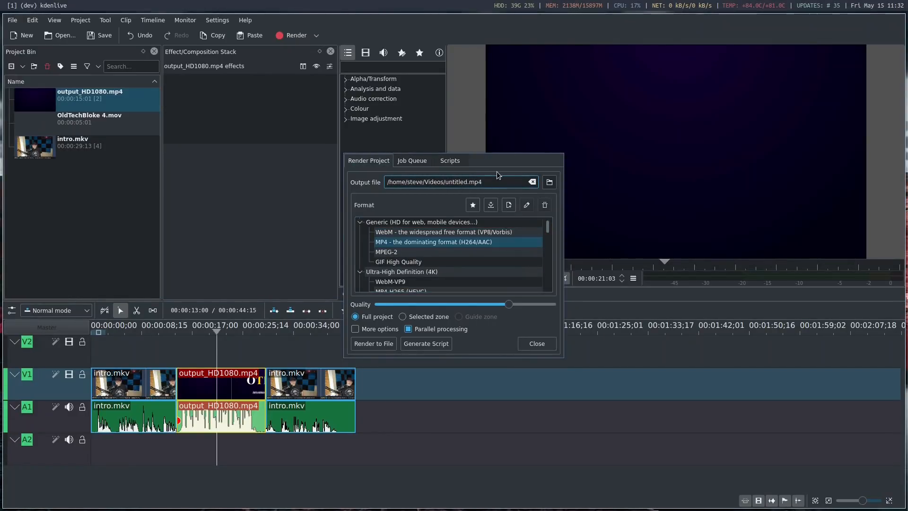
key("Delete")
key("Delete")
key("Delete")
key("Delete")
key("Delete")
key("Delete")
key("Delete")
key("Delete")
type("kdenlive")
Show the additional render options, render the full project to file, and close the render window once it has finished
left_click(357, 330)
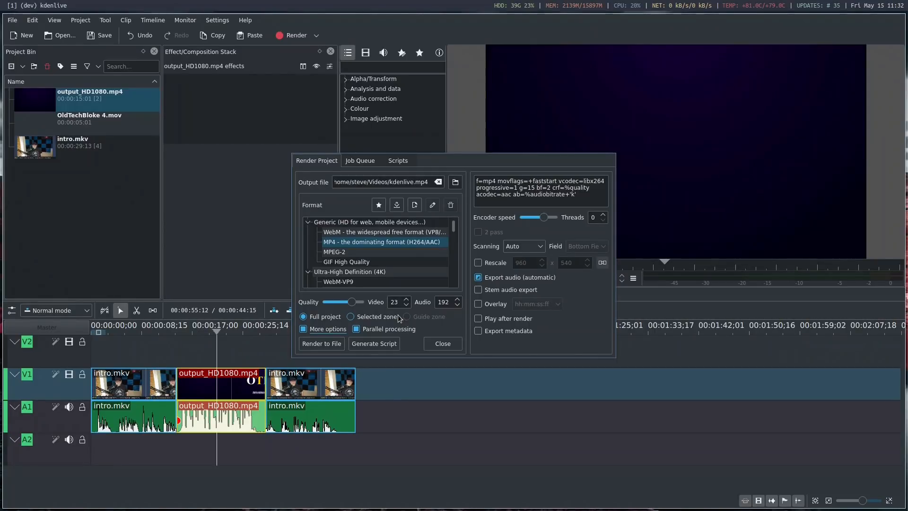
left_click(333, 342)
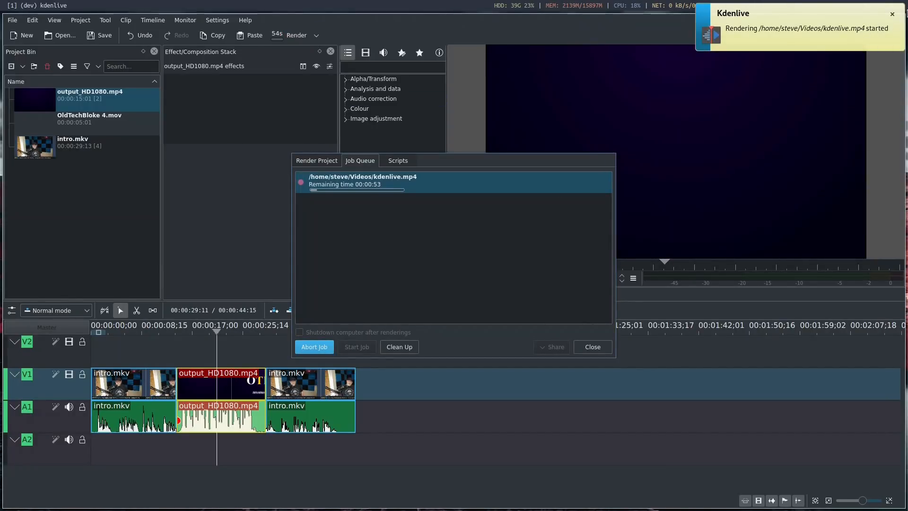
left_click(892, 14)
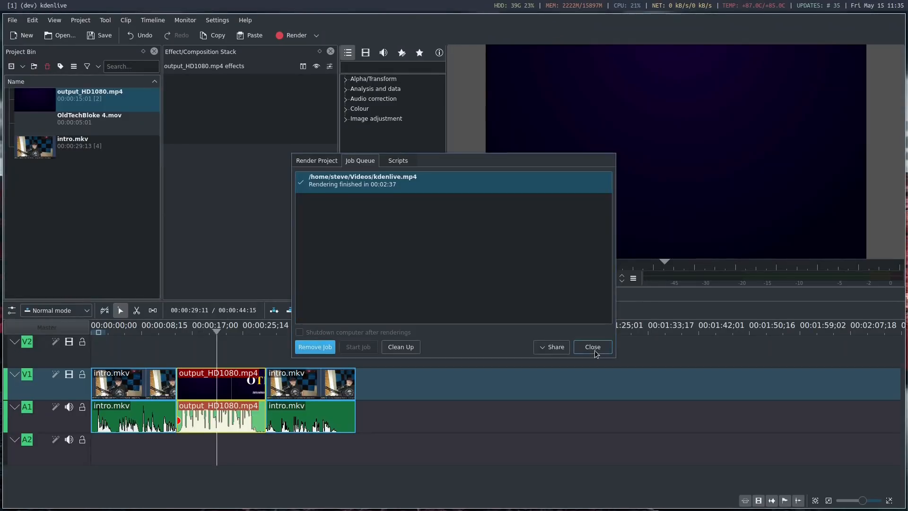
key("Escape")
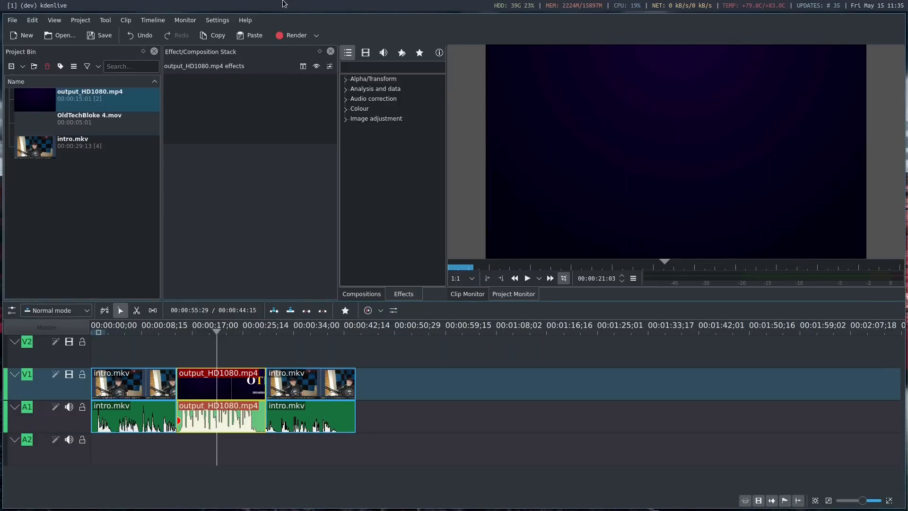
Switch to the Videos folder in the file manager, check the file size in the properties of kdenlive.mp4, and close them
key("super+3")
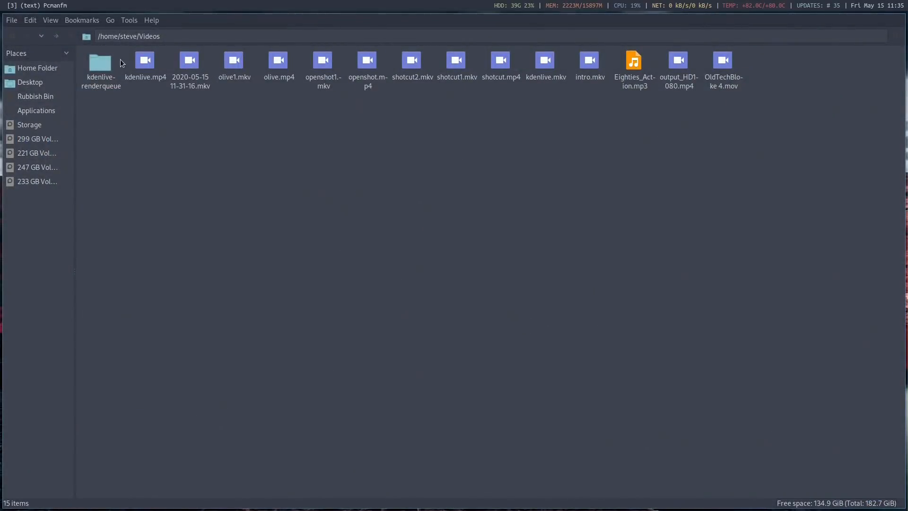
right_click(147, 66)
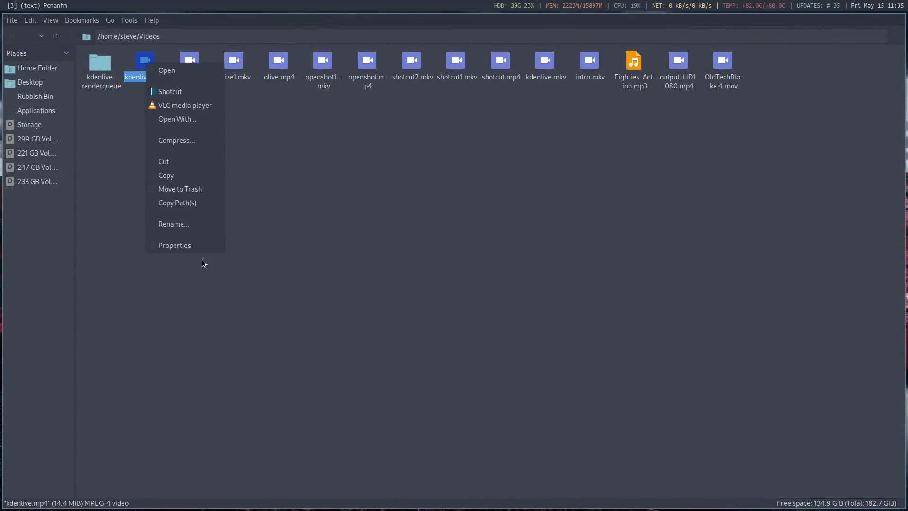
left_click(194, 247)
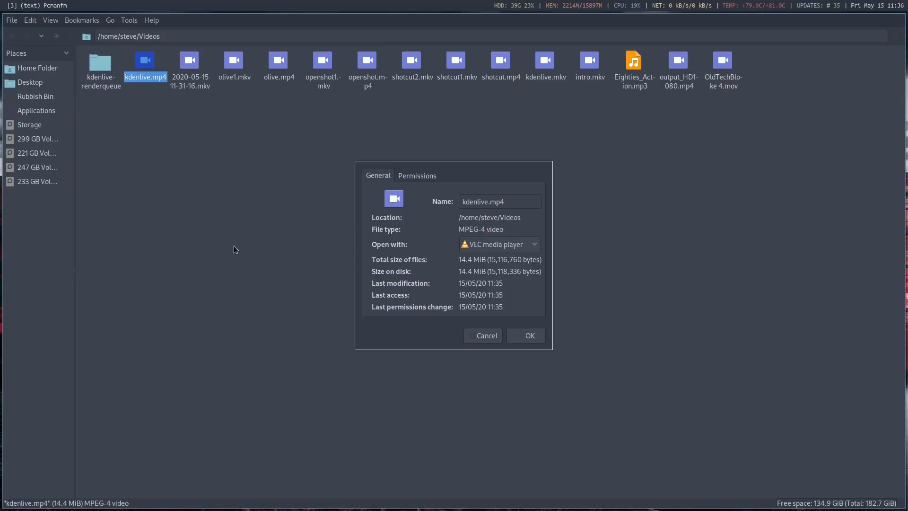
key("Escape")
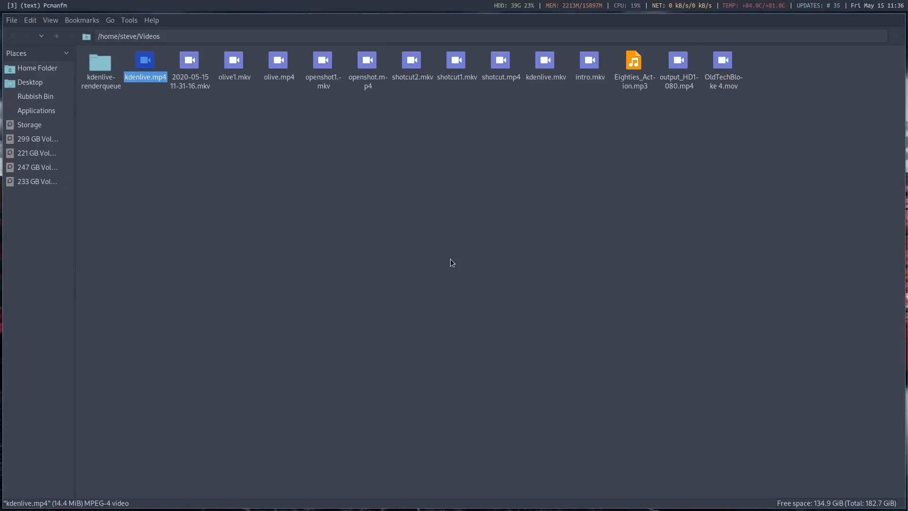
Play kdenlive.mp4 in VLC media player with the sound muted and pause it after about 10 seconds
right_click(147, 64)
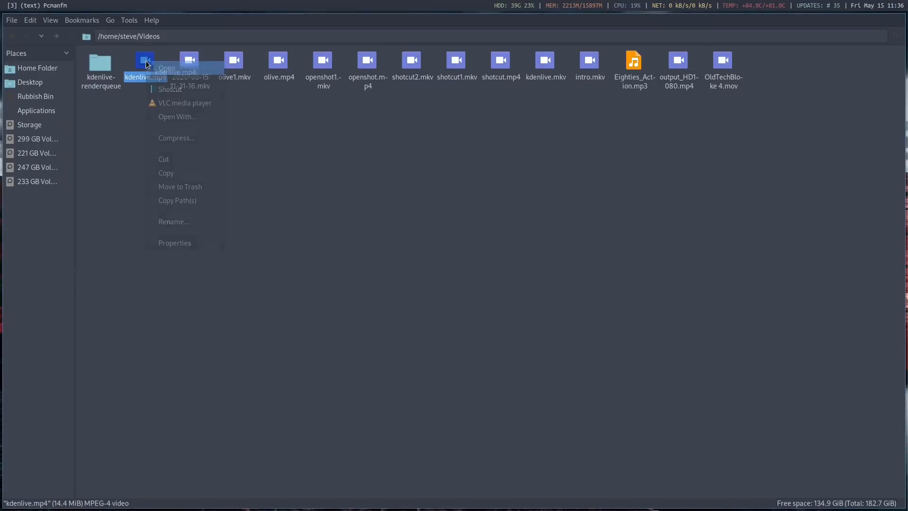
left_click(187, 101)
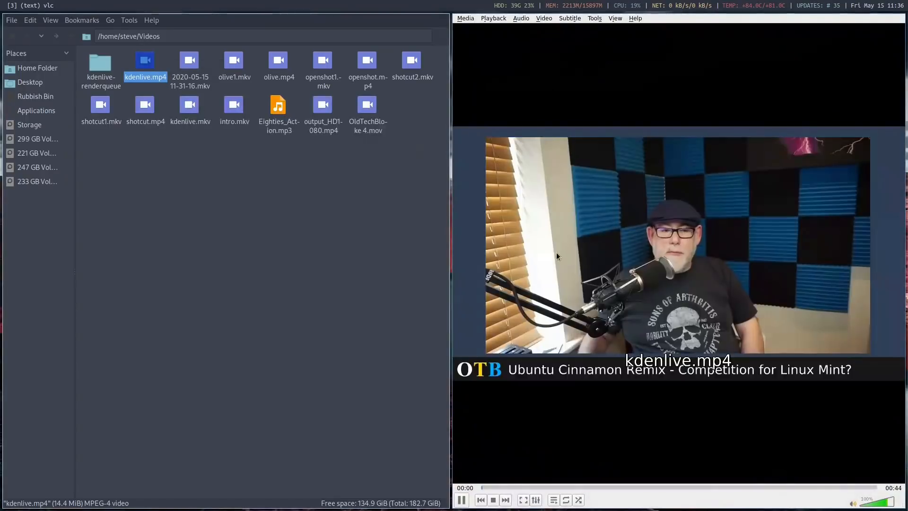
left_click(853, 503)
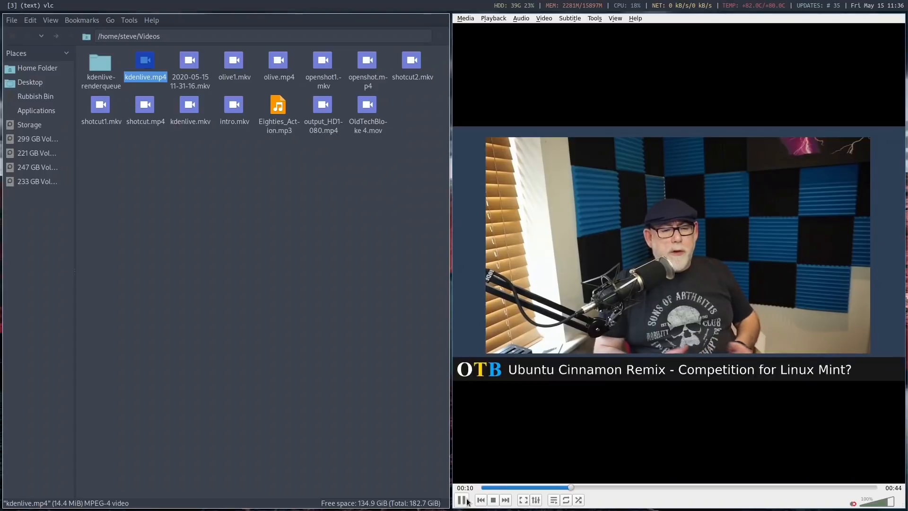
key("space")
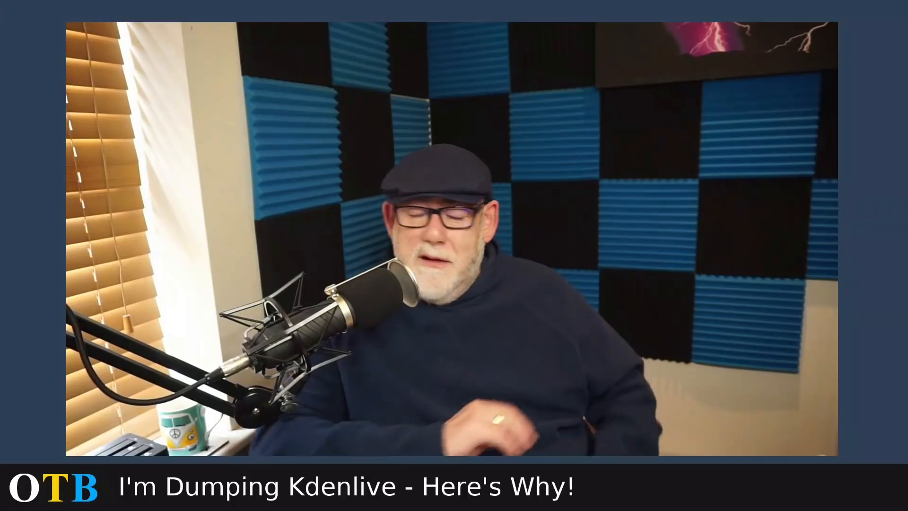